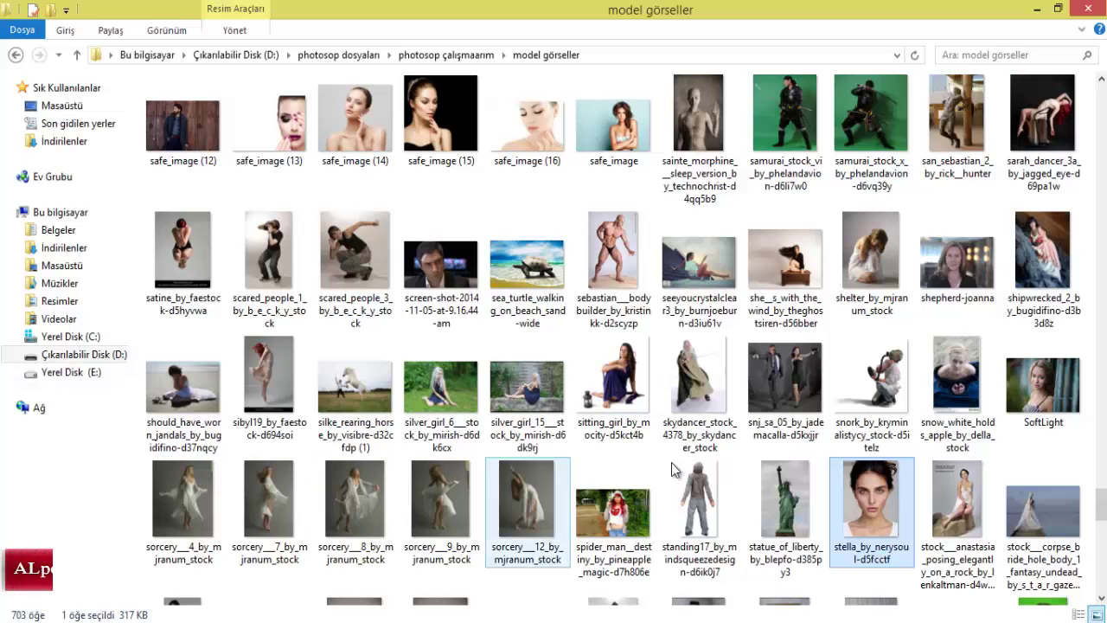
Step: Drag the stella_by_nerysoul-d5fcctf.jpg portrait from File Explorer into Photoshop
mouse_move(872, 432)
left_mouse_down()
mouse_move(333, 596)
mouse_move(410, 422)
left_mouse_up()
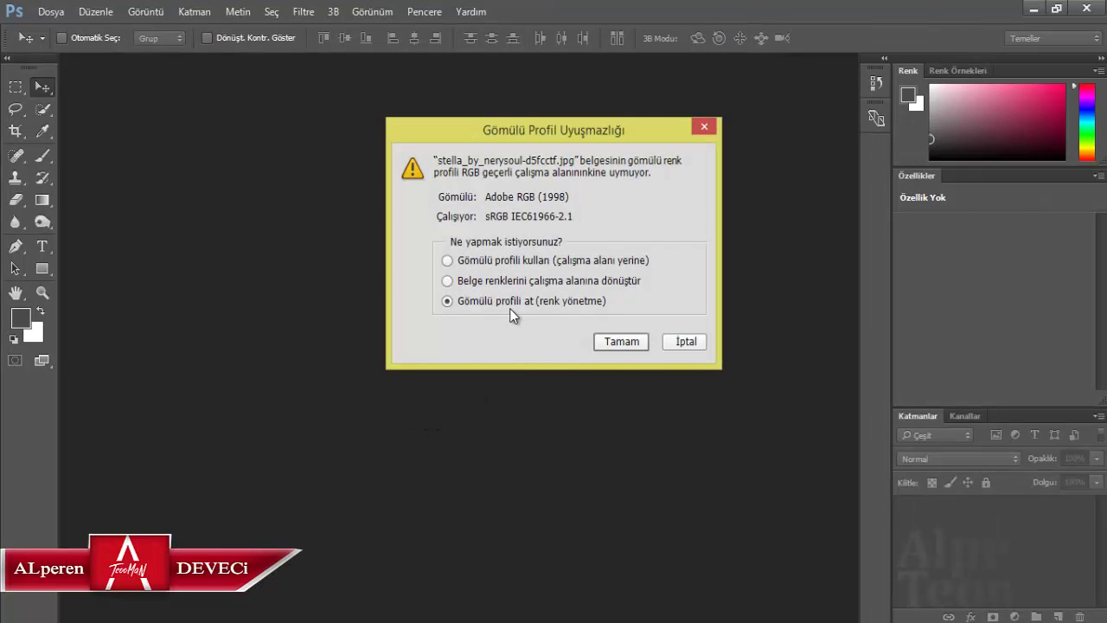
Step: Open the portrait without its embedded profile and duplicate the Arka Plan layer
left_click(607, 343)
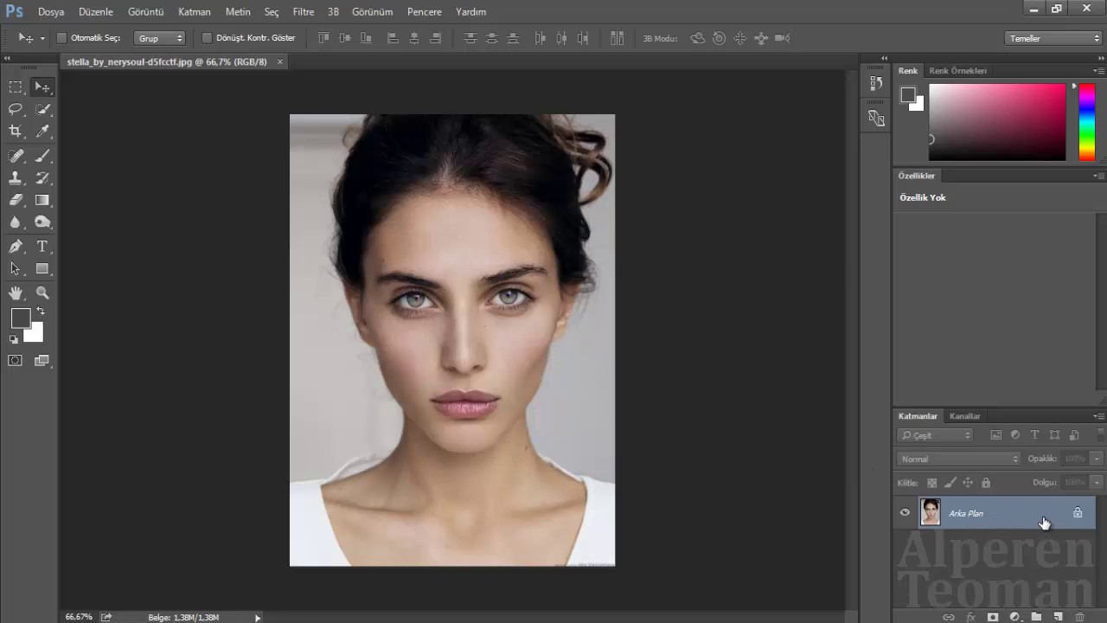
left_click_drag(1044, 521, 1058, 616)
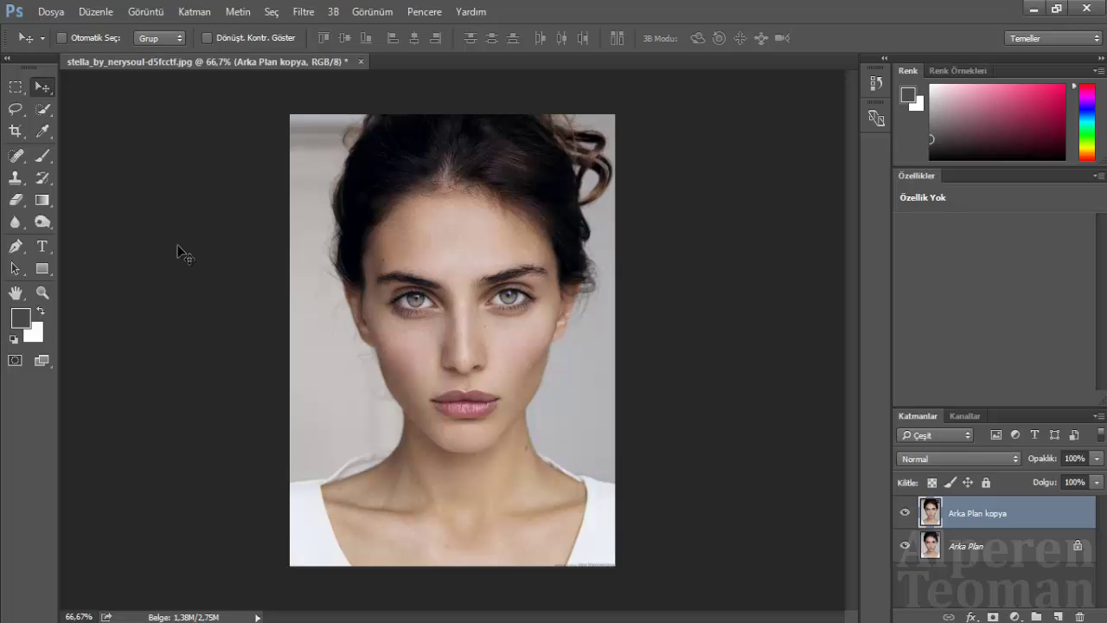
Step: Add a black Solid Color fill layer above Arka Plan kopya
left_click(1015, 616)
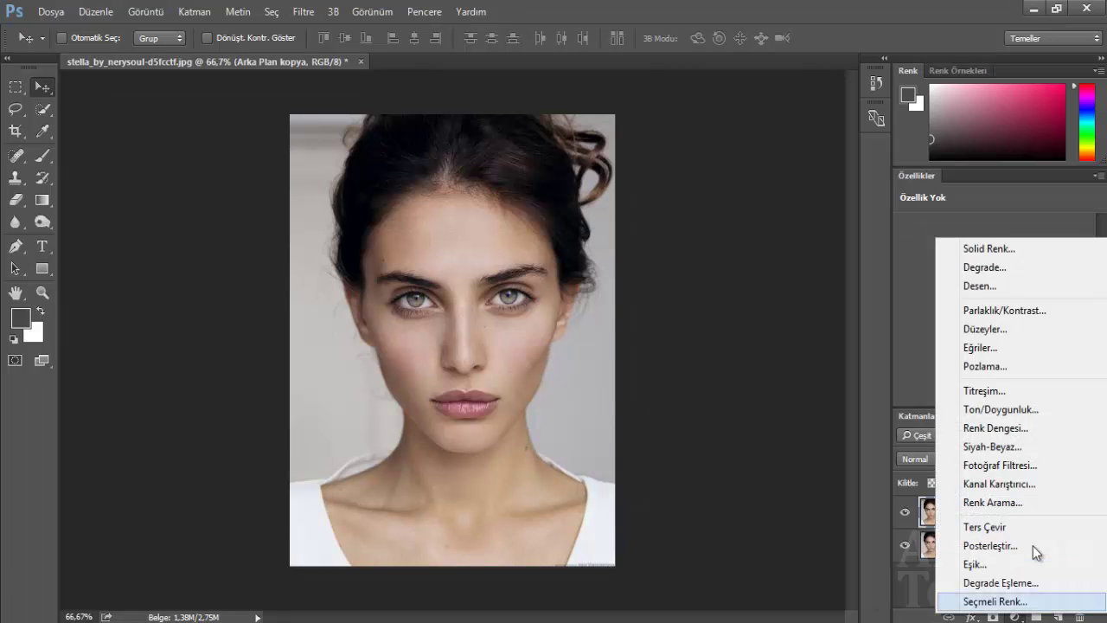
left_click(983, 251)
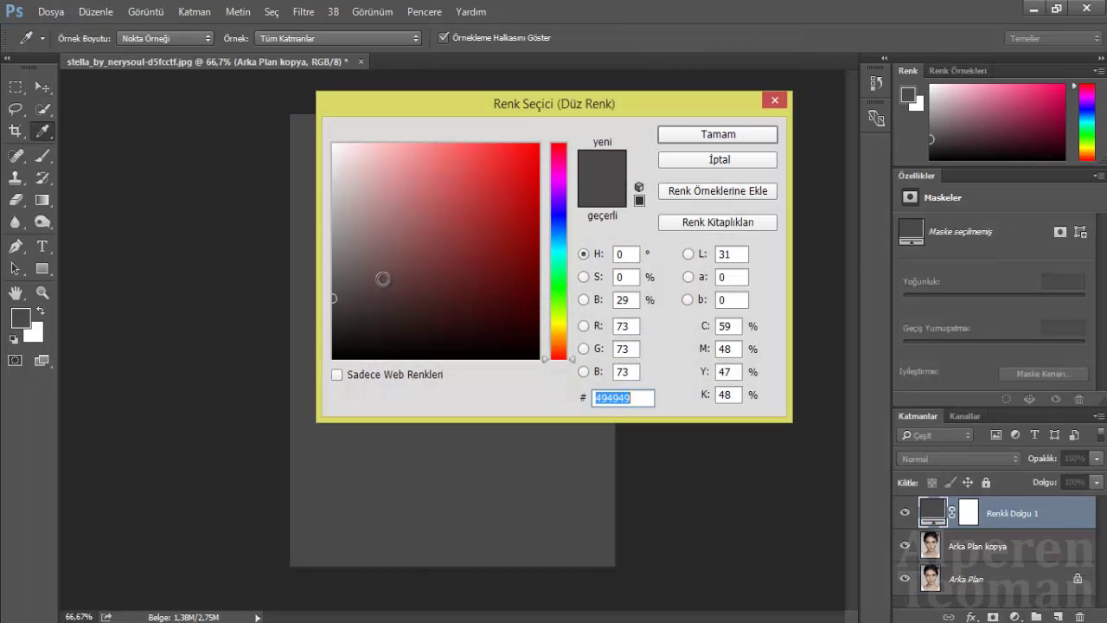
left_click_drag(383, 279, 297, 378)
left_click(751, 136)
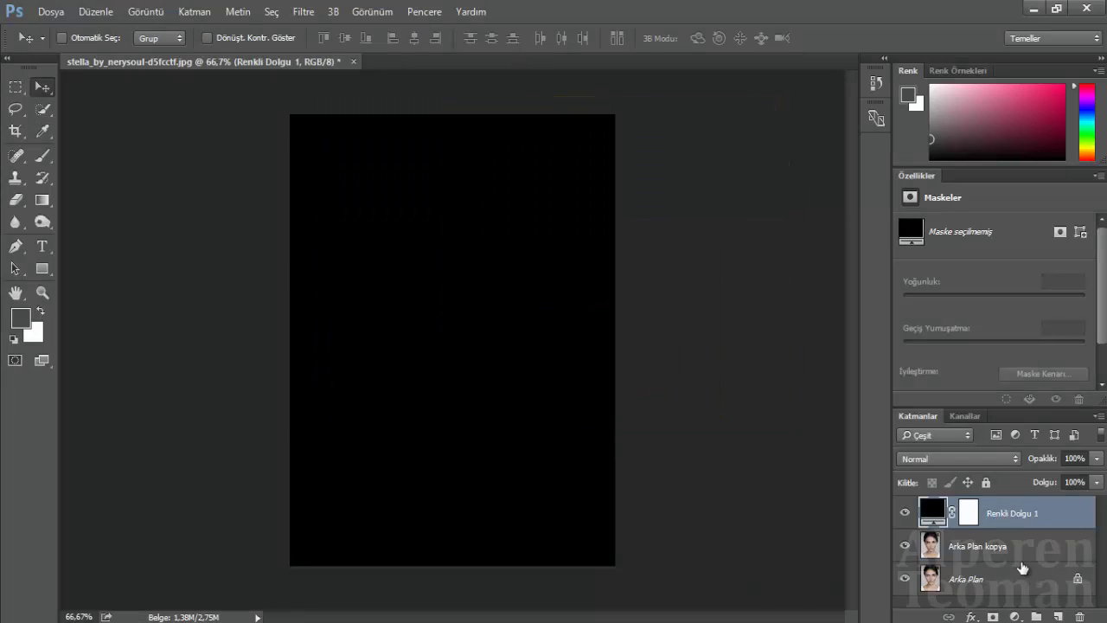
left_click(984, 548)
Step: Add a white Solid Color fill layer
left_click(1015, 616)
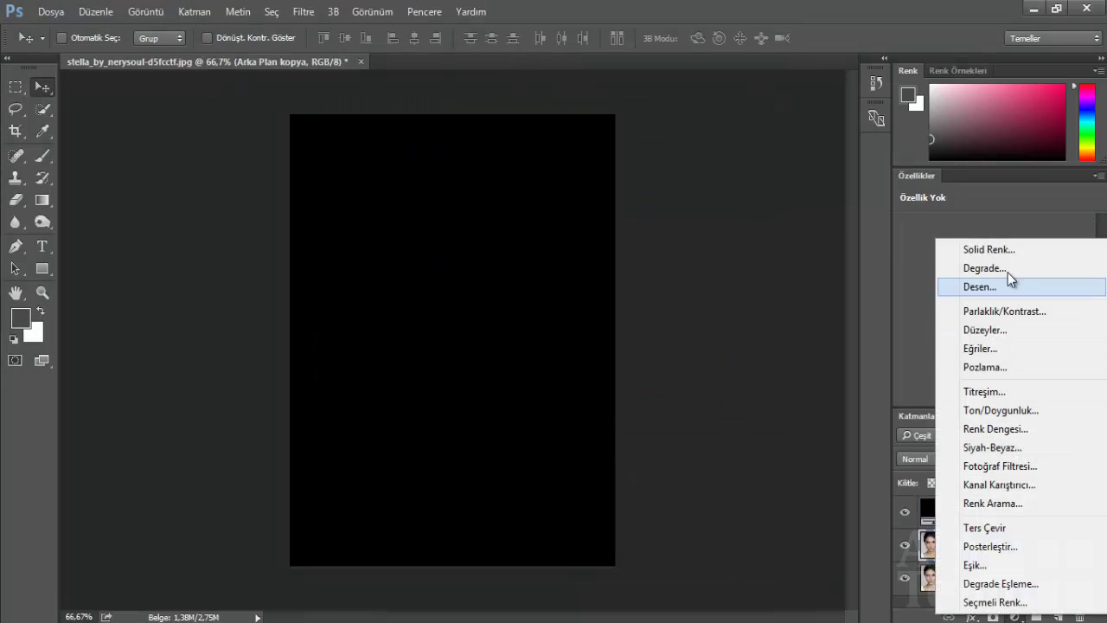
left_click(951, 250)
left_click_drag(459, 210, 291, 115)
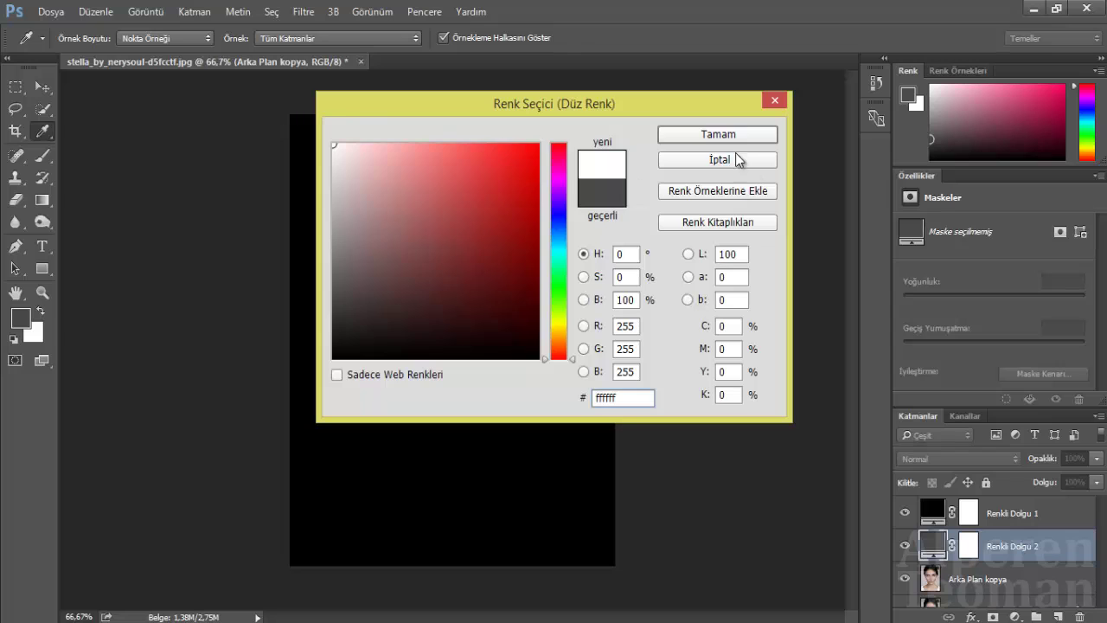
left_click(714, 134)
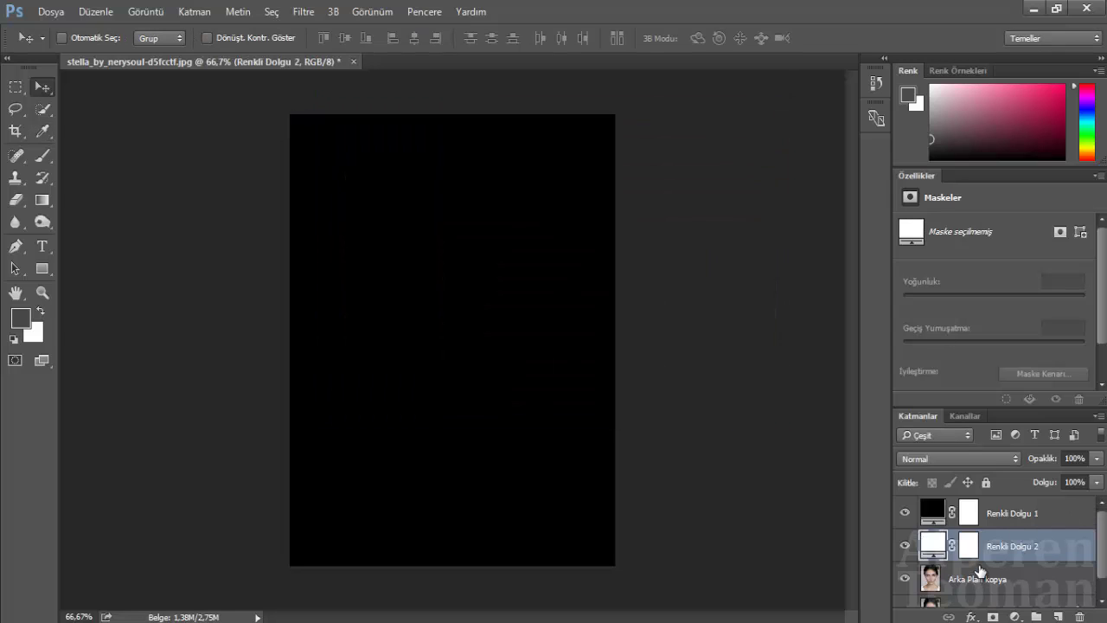
Step: Rename the white fill layer açma and the black fill layer kapama
double_click(1003, 548)
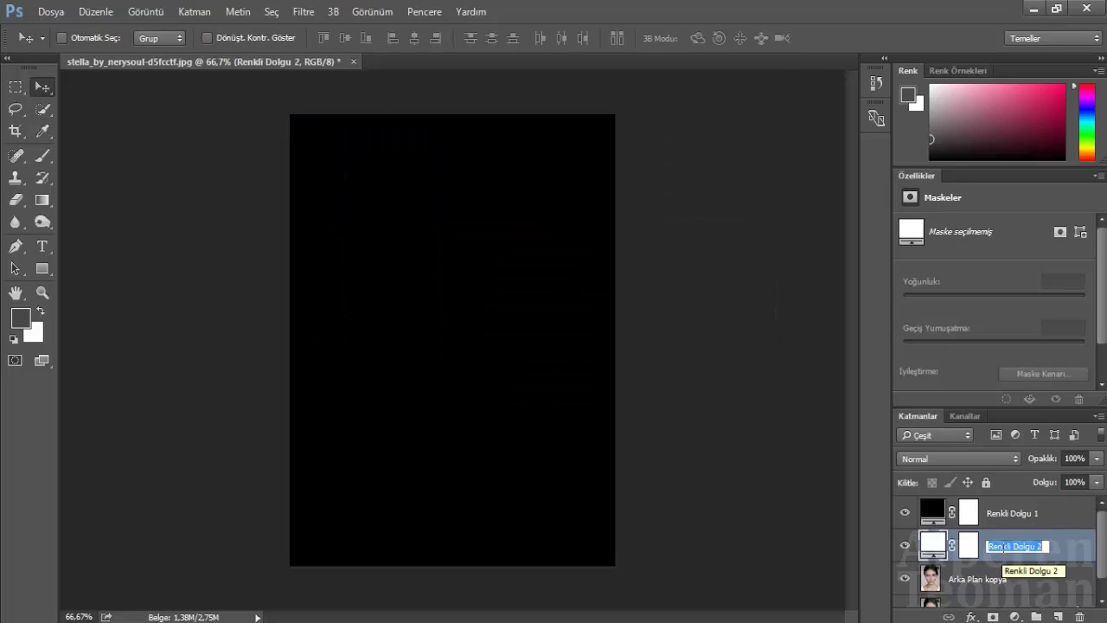
type("açma")
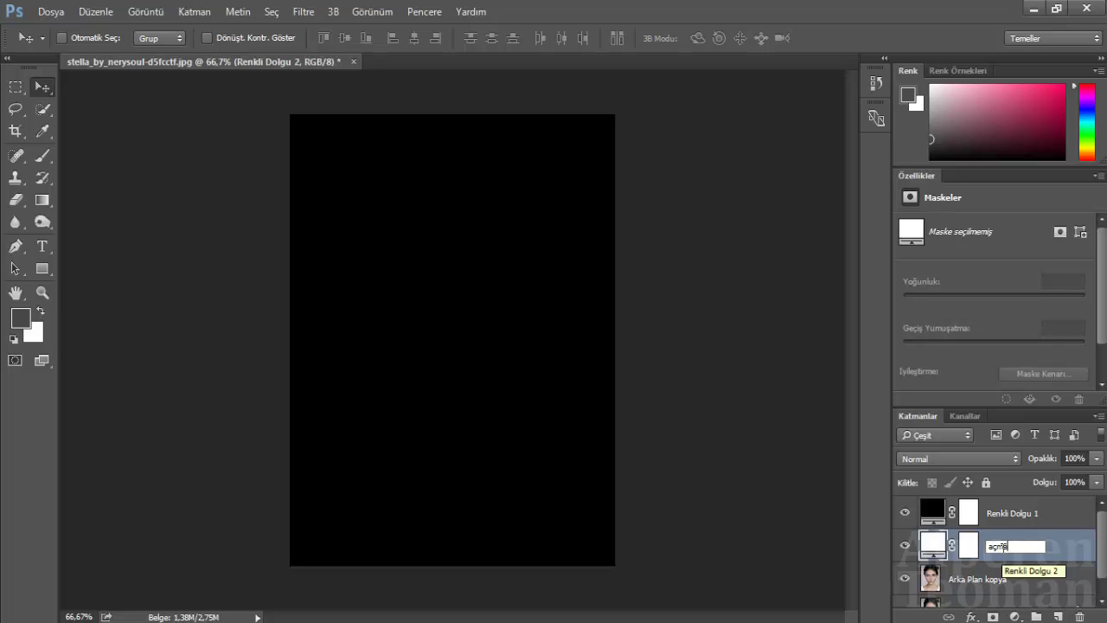
key("Return")
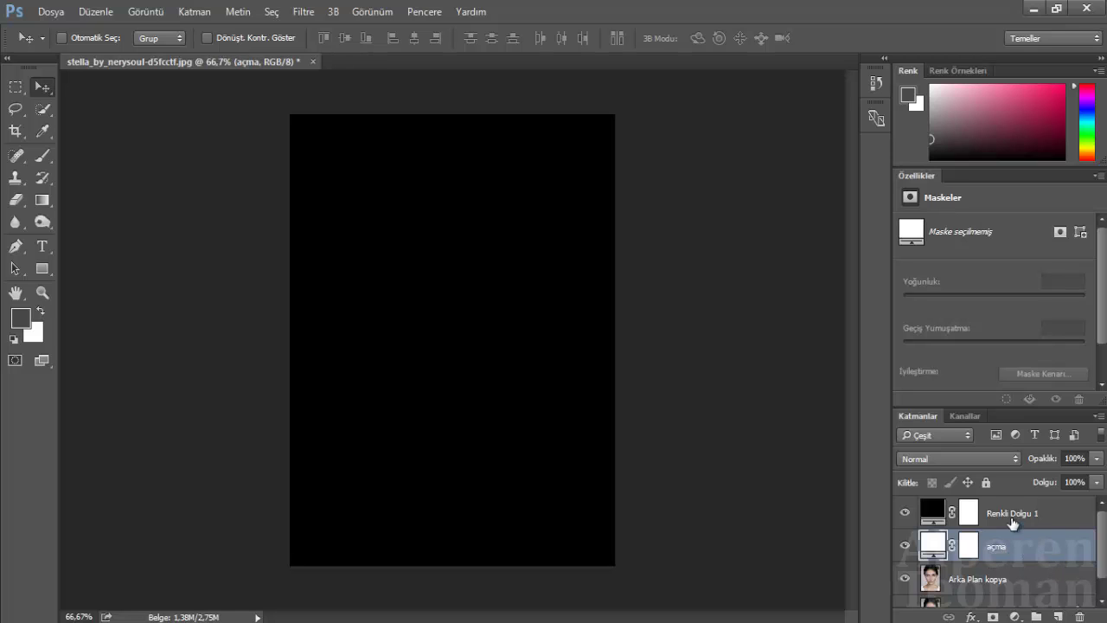
double_click(1012, 515)
type("kapama")
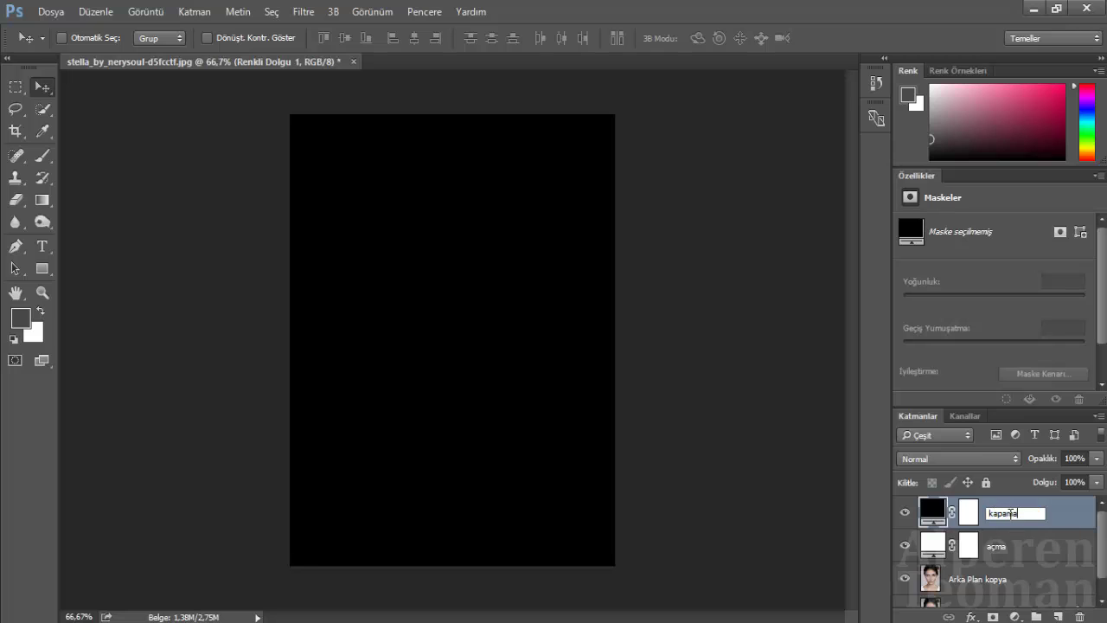
key("Return")
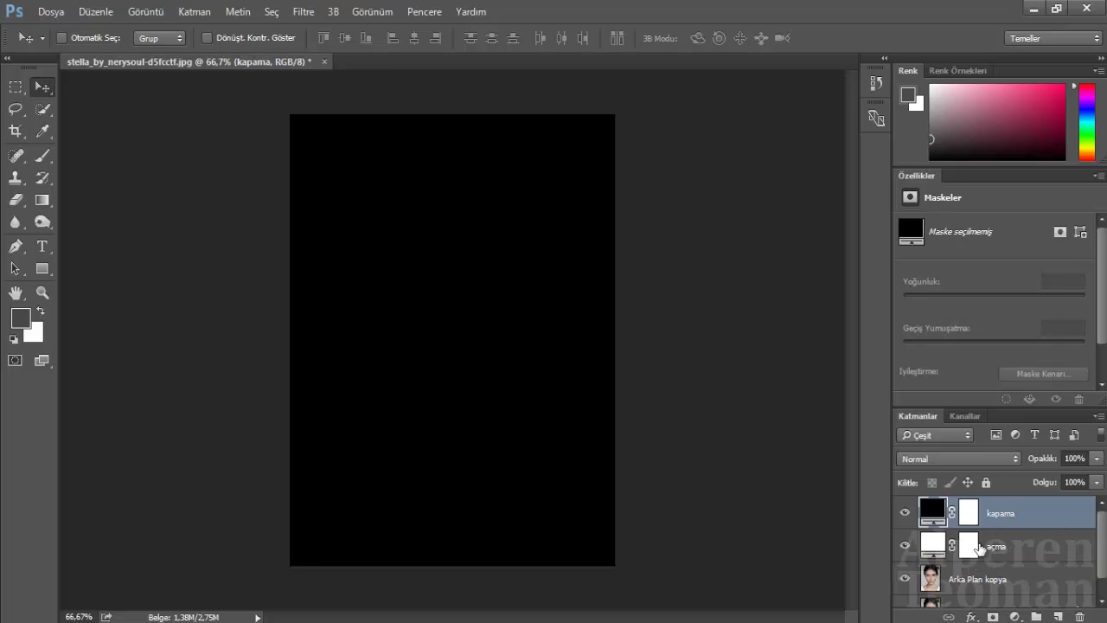
Step: Invert the açma and kapama masks to black so the portrait shows again
left_click(977, 547)
scroll(1004, 346, "down", 2)
left_click(1011, 381)
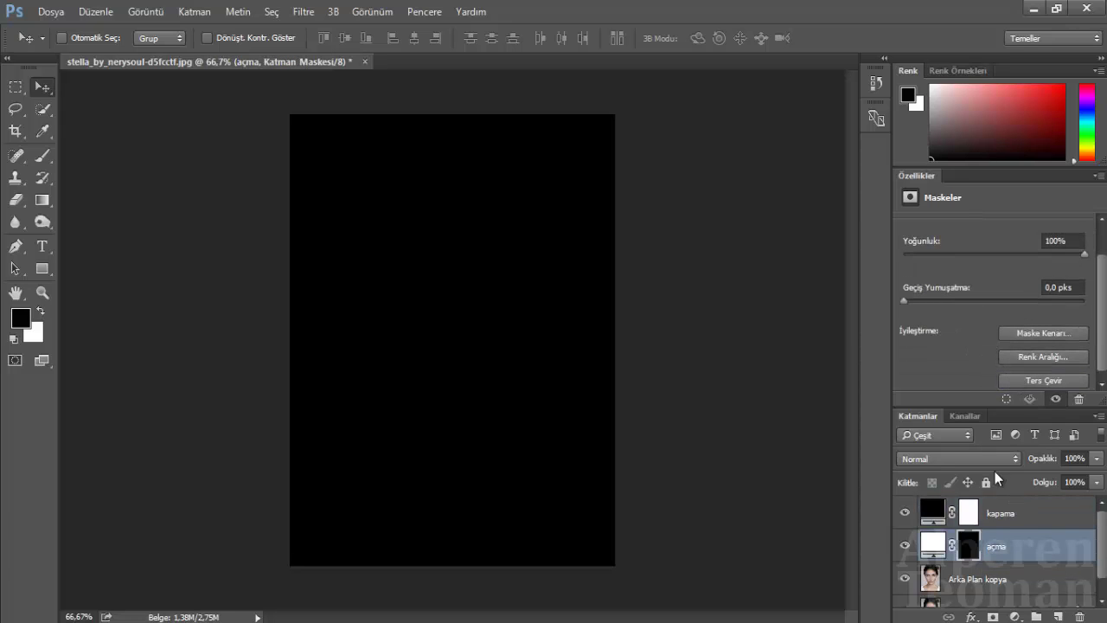
left_click(968, 513)
left_click(1020, 372)
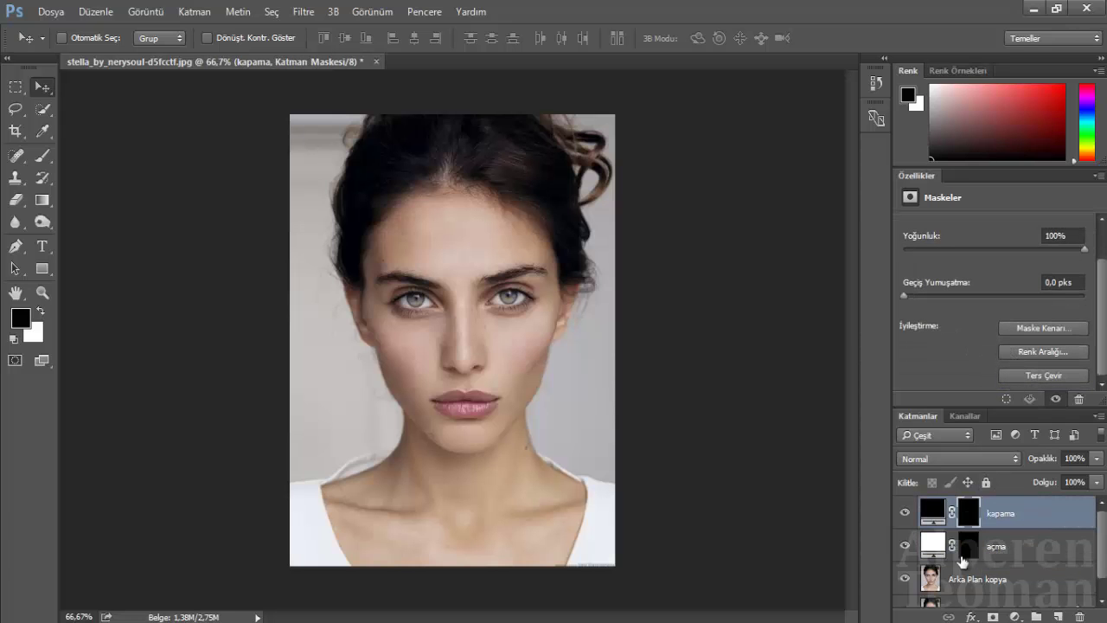
left_click(962, 561)
Step: Pick the regular Brush Tool at 72 px and 0% hardness for the açma mask
left_click(42, 155)
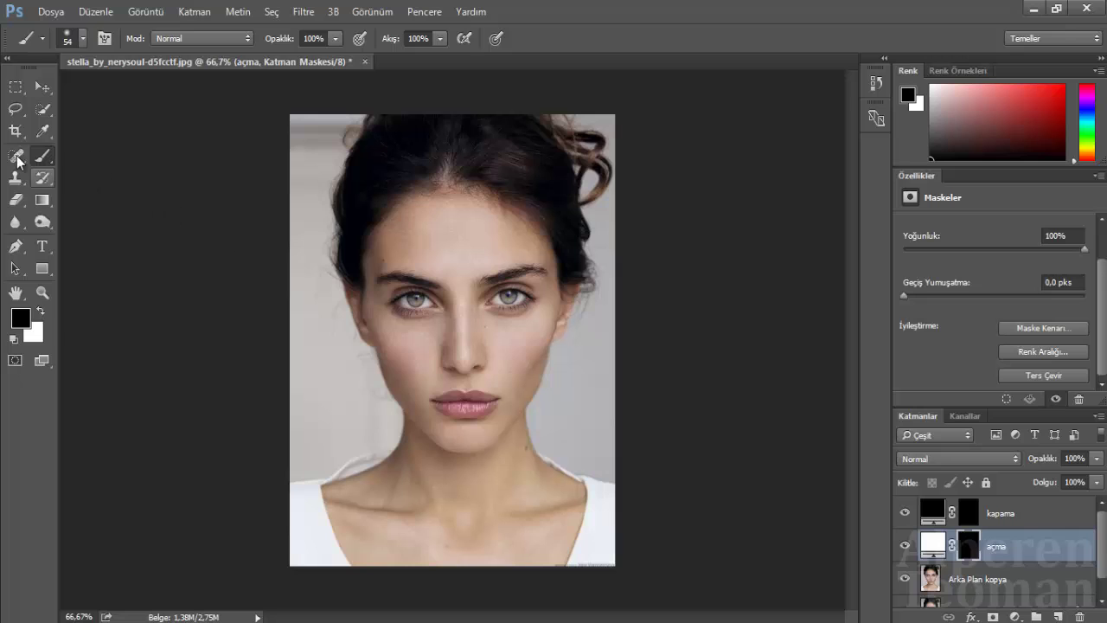
right_click(45, 158)
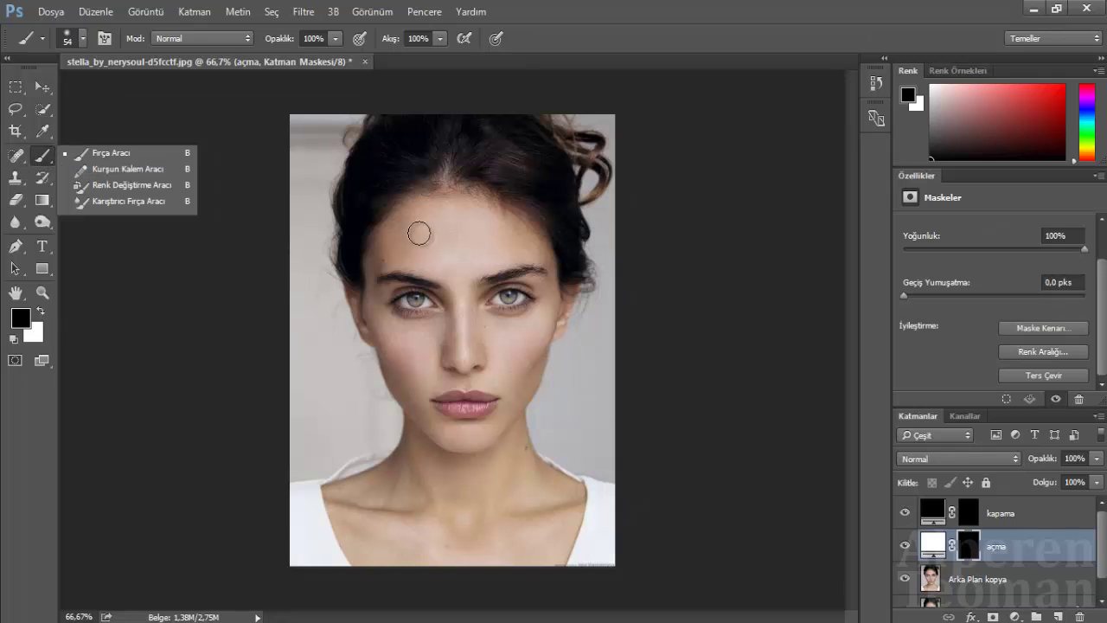
left_click(118, 151)
right_click(463, 296)
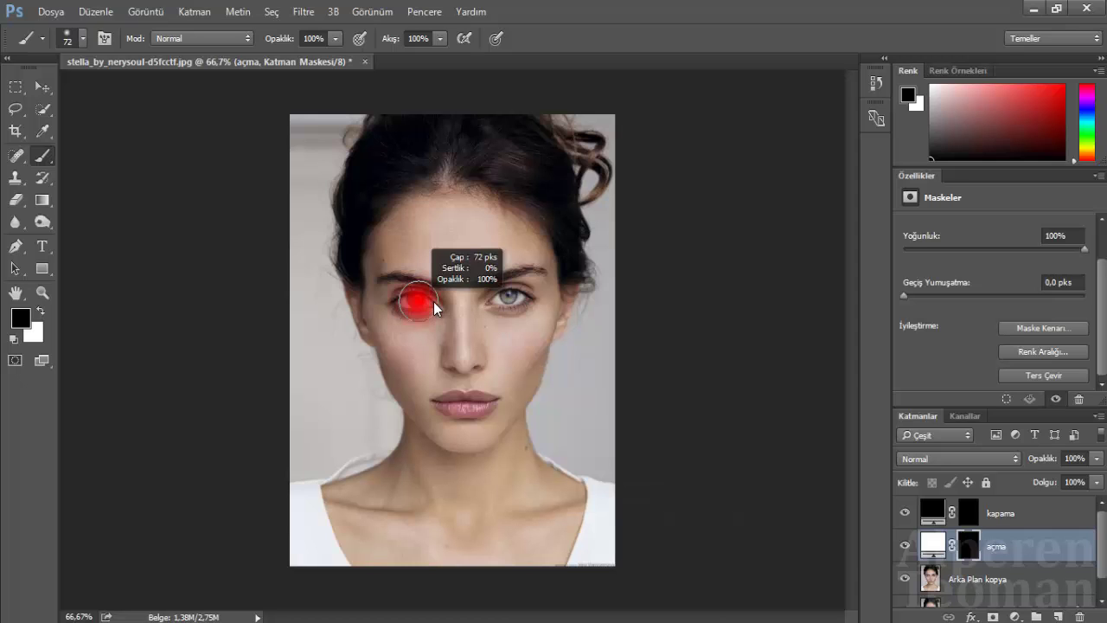
Step: Shrink the brush to about 69 px and paint a white glow across the forehead
scroll(437, 347, "up", 3)
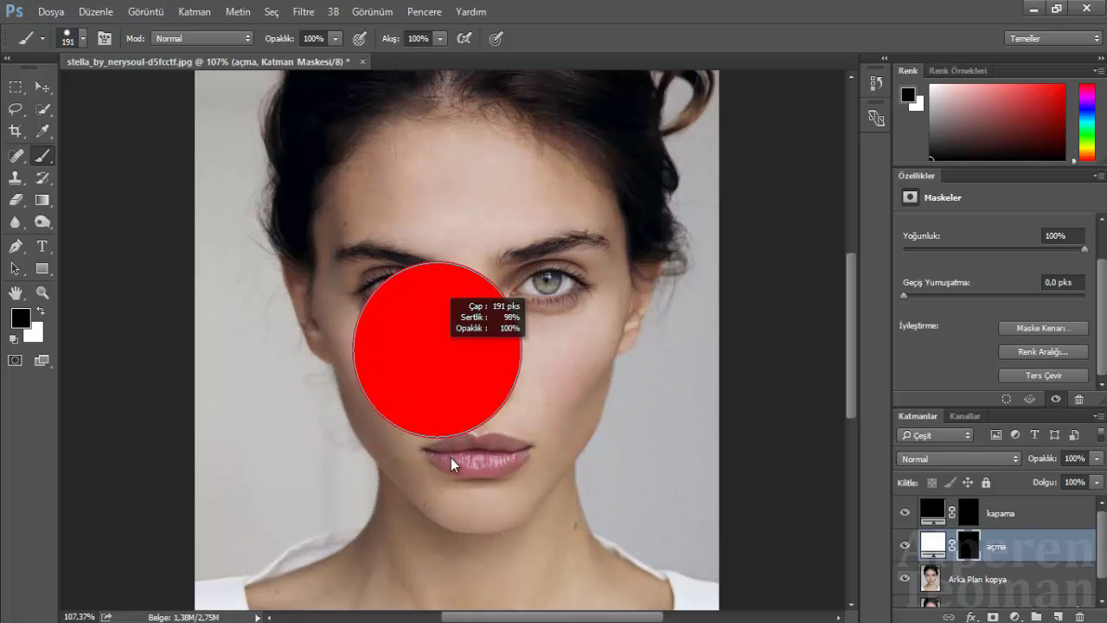
mouse_move(451, 318)
left_mouse_down()
mouse_move(405, 312)
mouse_move(445, 332)
left_mouse_up()
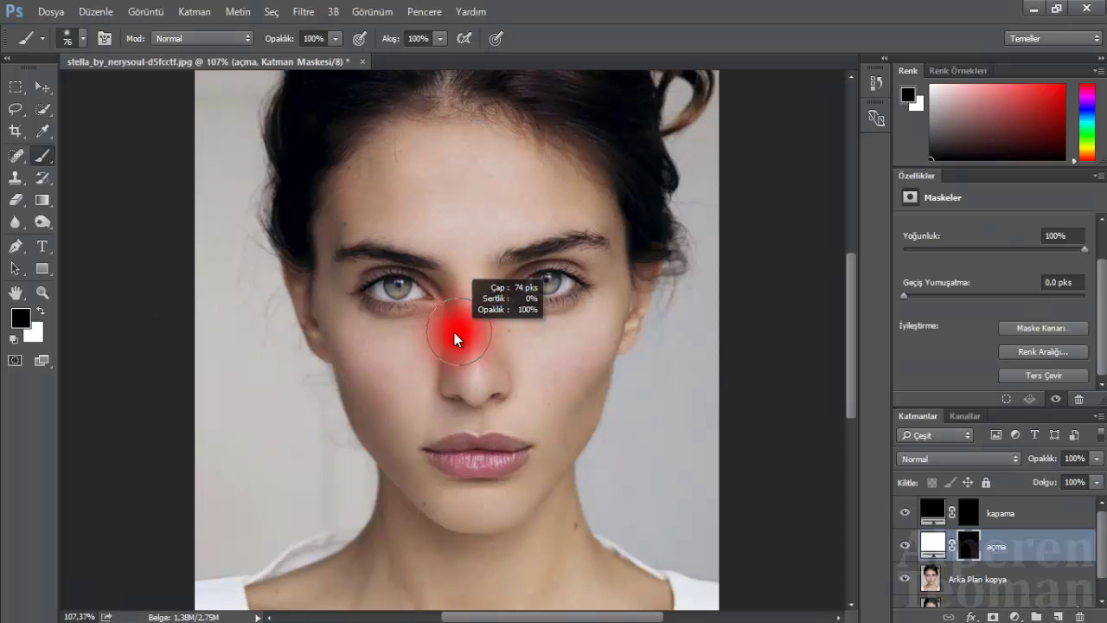
key("x")
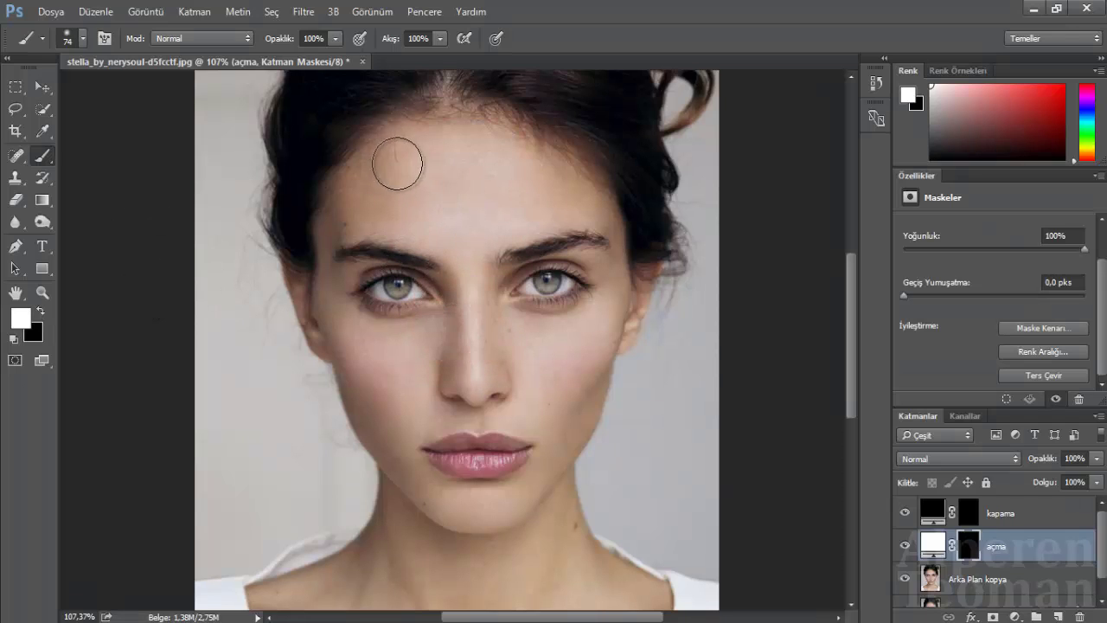
left_click_drag(401, 164, 402, 164)
key("ctrl+z")
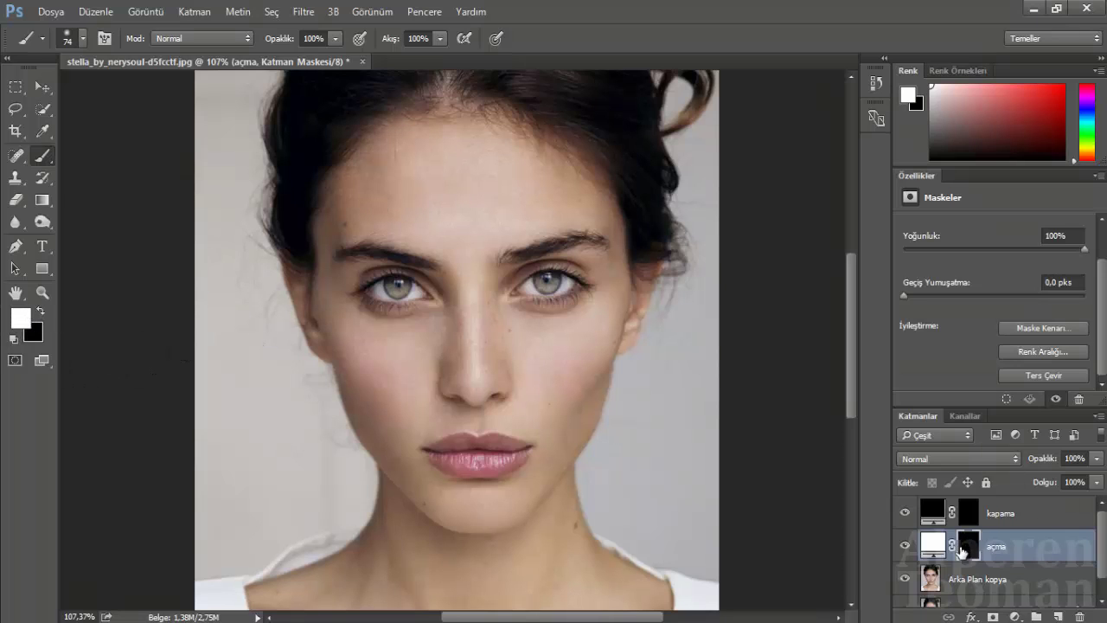
mouse_move(398, 178)
left_mouse_down()
mouse_move(450, 168)
mouse_move(393, 210)
mouse_move(511, 185)
left_mouse_up()
left_click(39, 312)
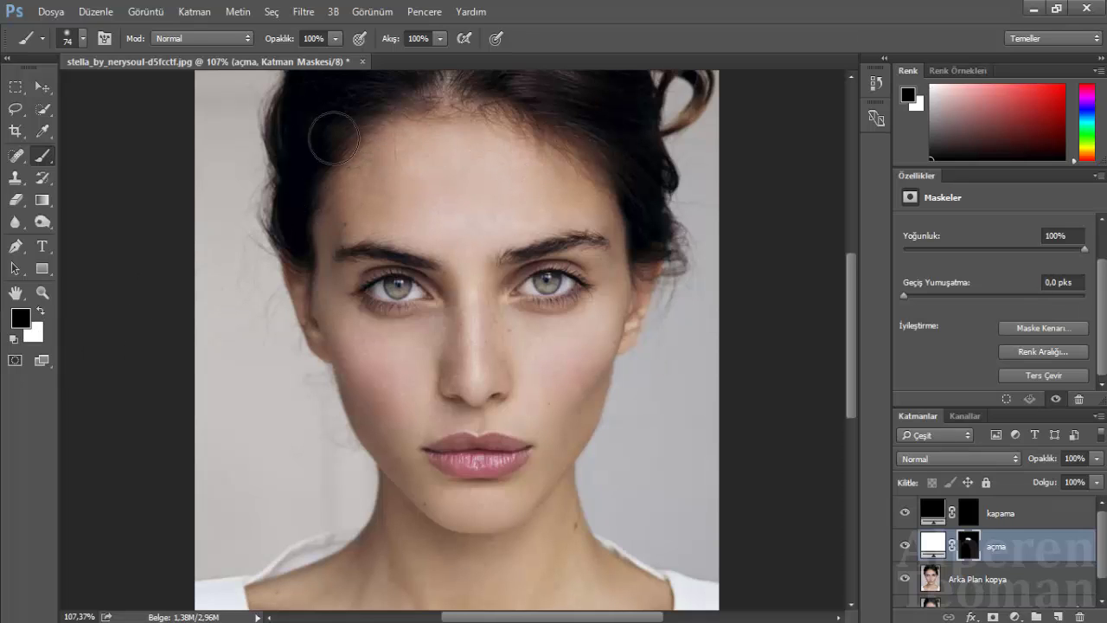
key("x")
Step: Paint white highlights over the forehead, nose ridge and both cheeks with 85 px then 63 px brushes
right_click(447, 198, "alt")
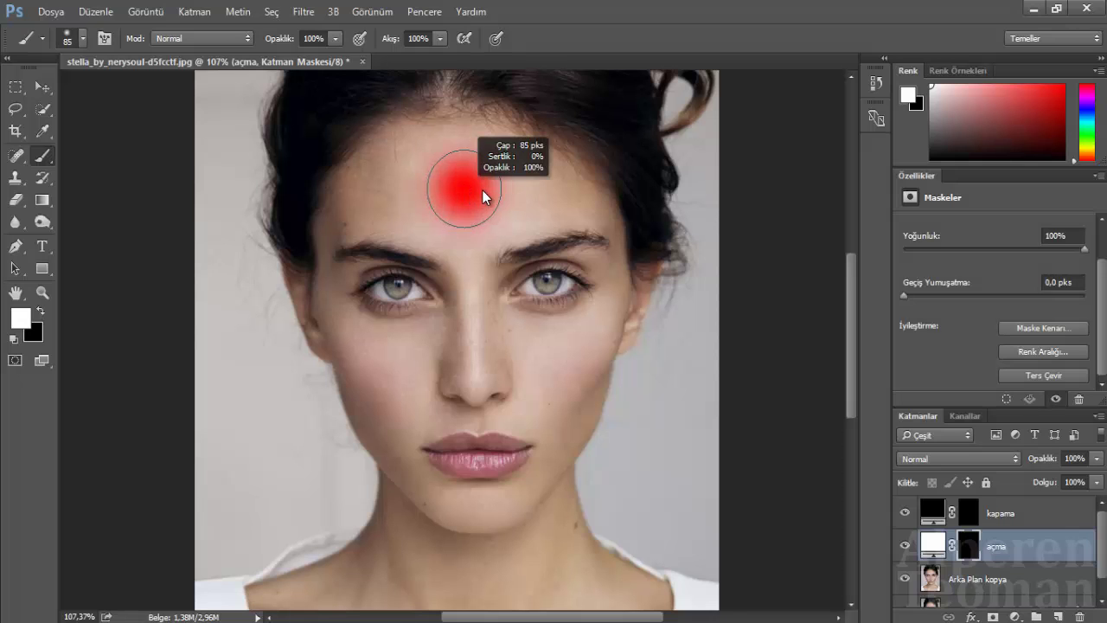
right_click(388, 185, "alt")
mouse_move(407, 182)
left_mouse_down()
mouse_move(507, 178)
mouse_move(497, 202)
mouse_move(400, 198)
mouse_move(476, 167)
mouse_move(554, 205)
mouse_move(459, 267)
mouse_move(482, 370)
left_mouse_up()
right_click(540, 225, "alt")
right_click(547, 357, "alt")
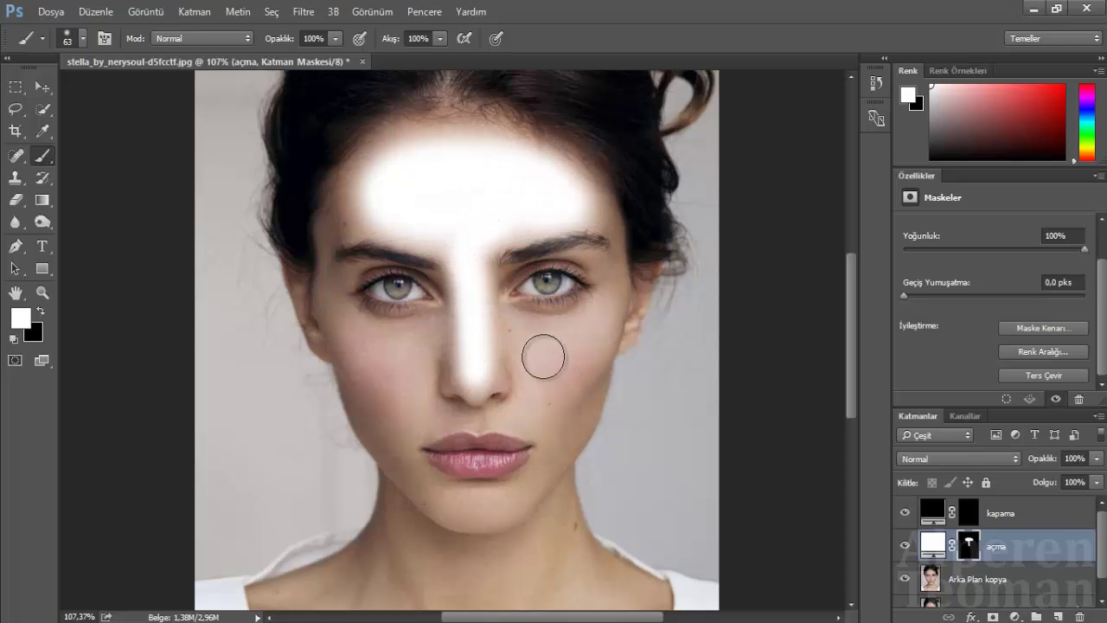
mouse_move(544, 355)
left_mouse_down()
mouse_move(587, 337)
mouse_move(544, 381)
mouse_move(585, 329)
mouse_move(570, 372)
left_mouse_up()
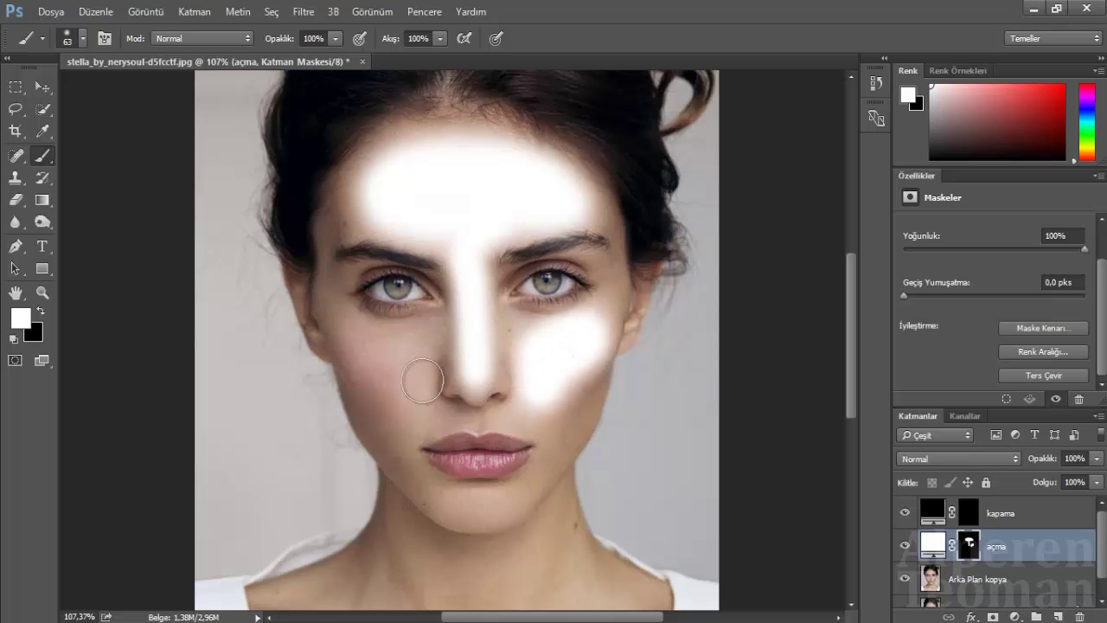
left_click(364, 347)
mouse_move(364, 346)
left_mouse_down()
mouse_move(412, 376)
mouse_move(371, 338)
mouse_move(414, 419)
left_mouse_up()
Step: Paint two small white highlights above the upper lip with a 17 px brush, refining with black
scroll(463, 448, "up", 2)
right_click(470, 456, "alt")
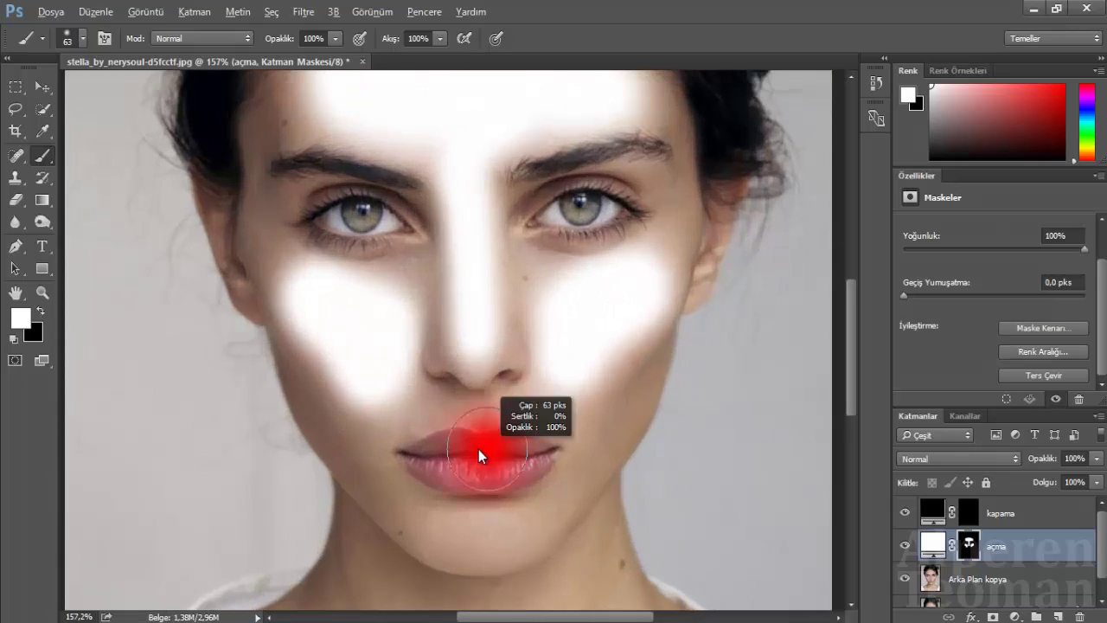
right_click(489, 406, "alt")
mouse_move(487, 403)
left_mouse_down()
mouse_move(486, 413)
mouse_move(445, 408)
mouse_move(511, 410)
mouse_move(536, 427)
left_mouse_up()
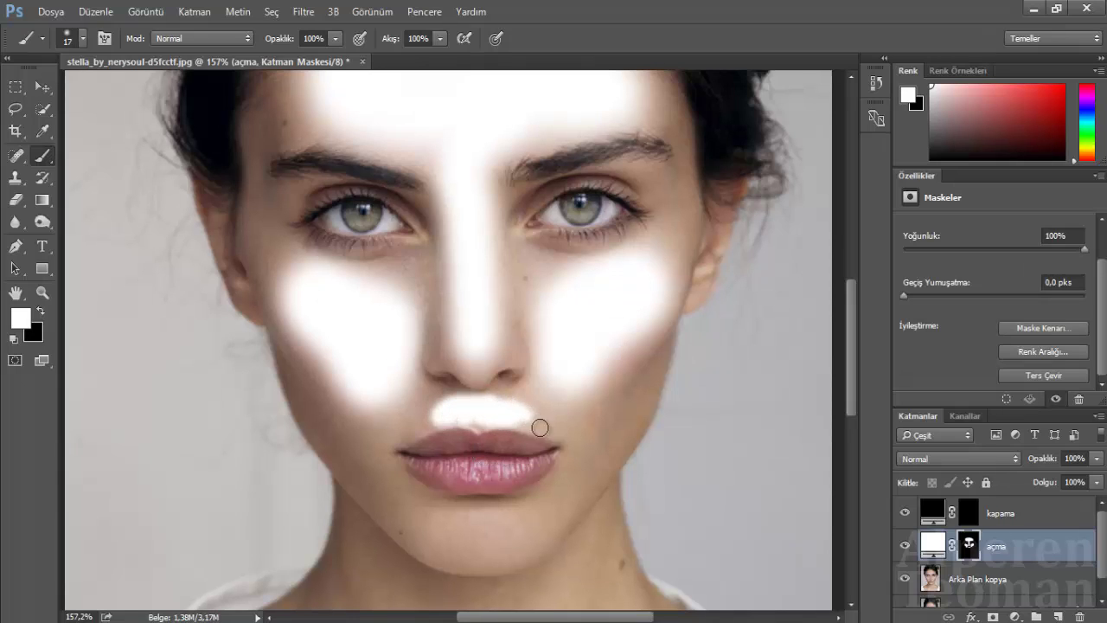
scroll(482, 460, "down", 2)
key("x")
left_click_drag(489, 316, 488, 361)
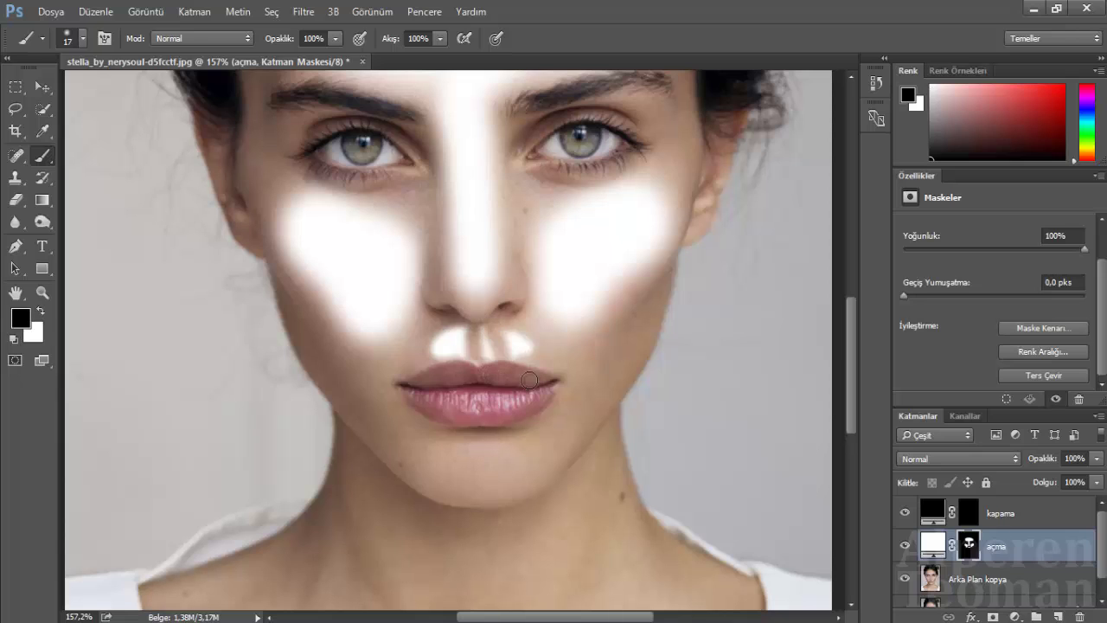
key("x")
mouse_move(459, 326)
left_mouse_down()
mouse_move(444, 351)
mouse_move(466, 326)
mouse_move(514, 344)
left_mouse_up()
key("x")
key("x")
Step: Paint a broad white highlight patch across the chin
scroll(484, 406, "down", 2)
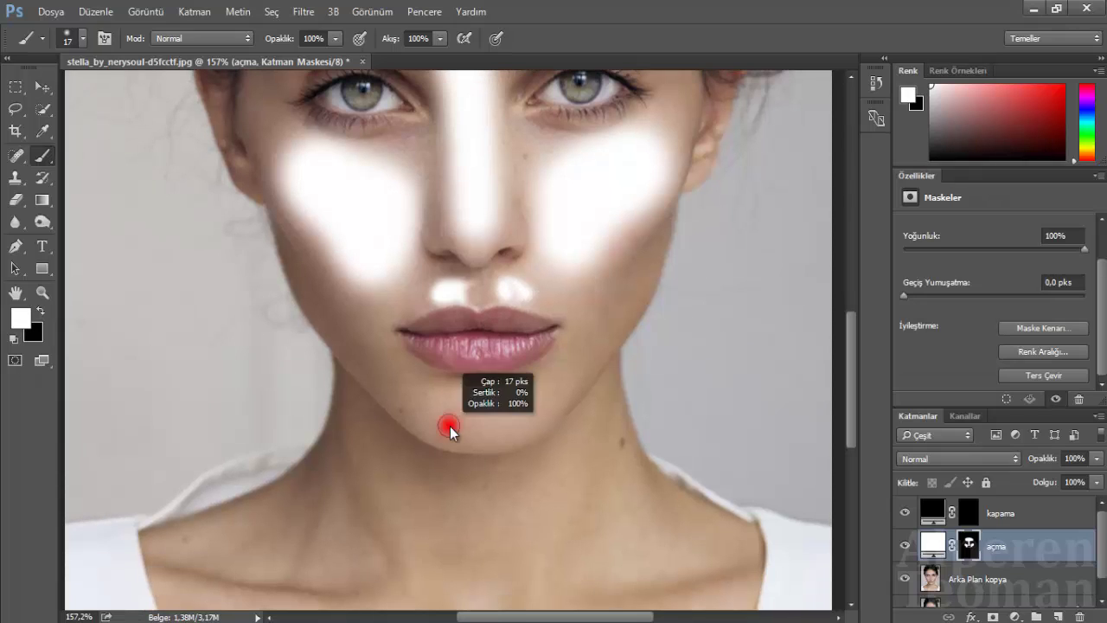
mouse_move(438, 427)
left_mouse_down()
mouse_move(507, 409)
mouse_move(415, 407)
left_mouse_up()
scroll(410, 435, "down", 3)
scroll(389, 449, "down", 2)
scroll(379, 458, "down", 2)
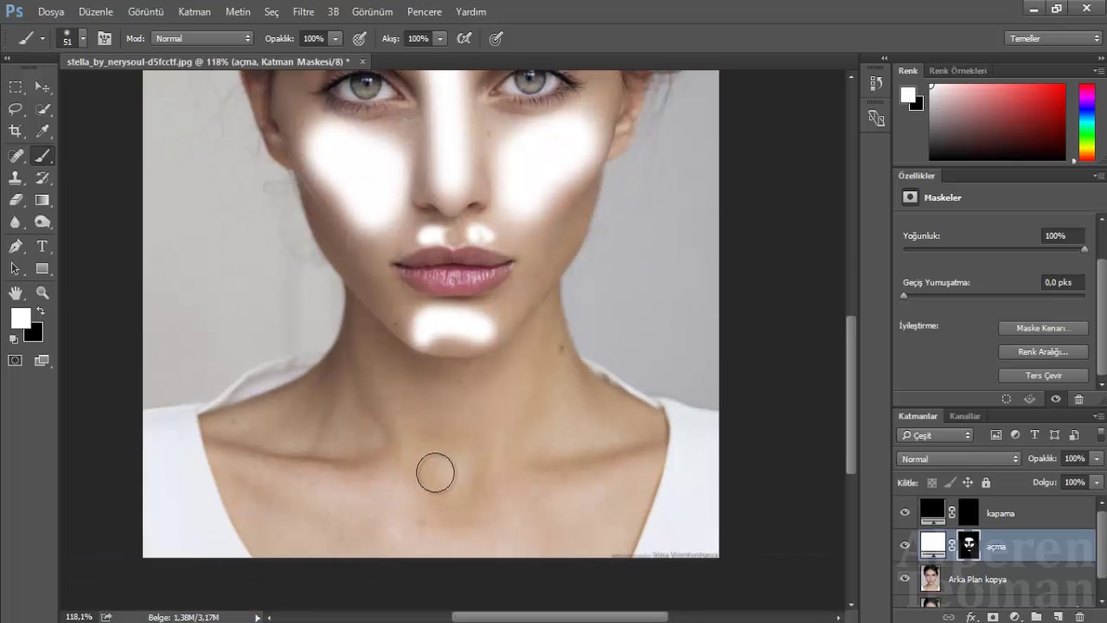
Step: Paint white highlights over the neck, collarbones, chest and left shoulder on the açma mask
left_click(448, 470)
left_click(554, 403)
left_click_drag(578, 432, 606, 428)
mouse_move(585, 504)
left_mouse_down()
mouse_move(546, 499)
mouse_move(400, 548)
mouse_move(584, 545)
left_mouse_up()
left_click_drag(298, 490, 375, 498)
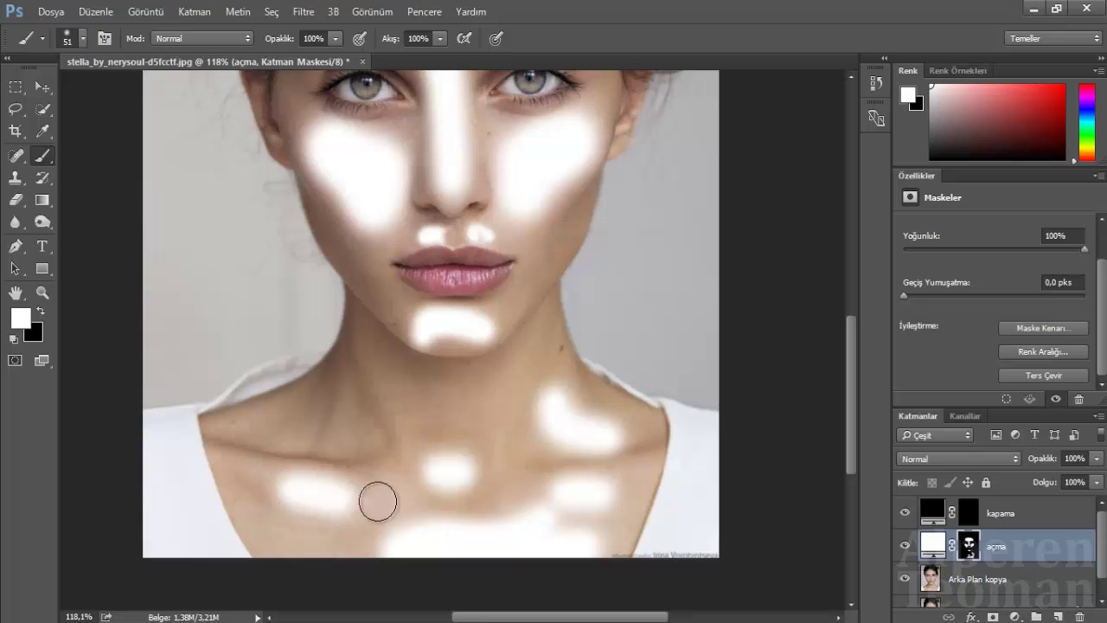
left_click_drag(286, 511, 372, 541)
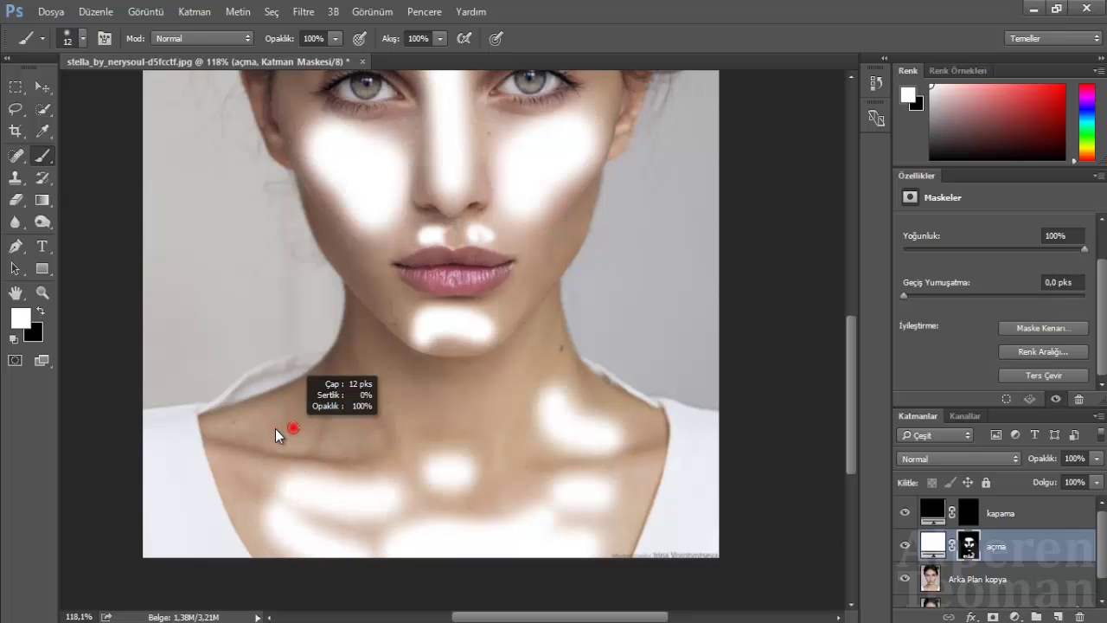
left_click_drag(218, 428, 249, 414)
mouse_move(315, 402)
left_mouse_down()
mouse_move(368, 452)
mouse_move(353, 435)
mouse_move(407, 445)
left_mouse_up()
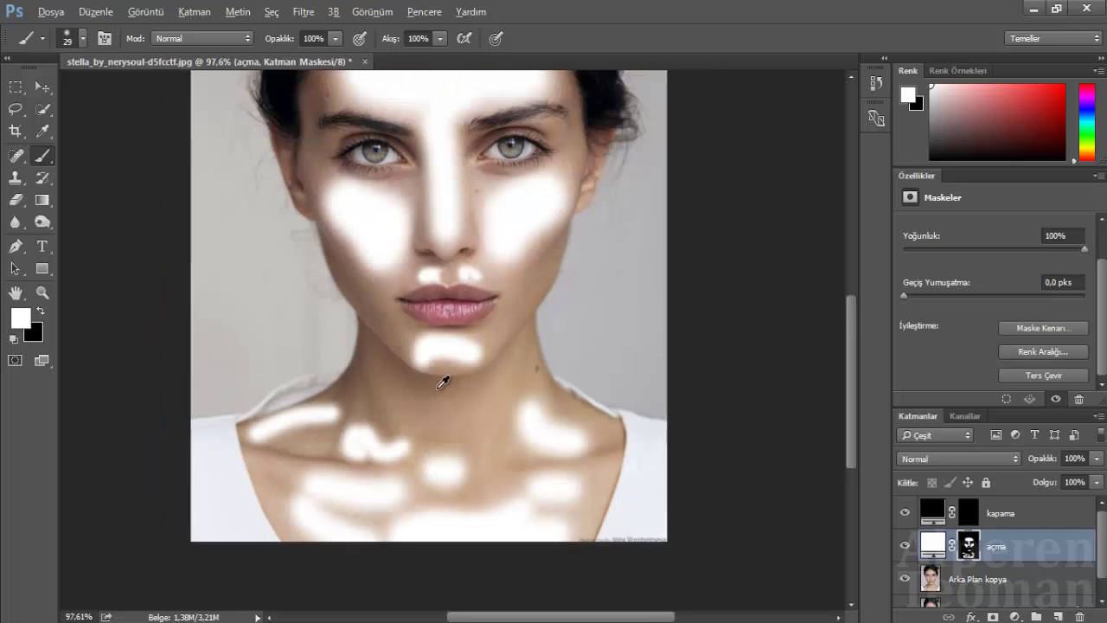
scroll(436, 389, "down", 2)
scroll(446, 354, "down", 1)
scroll(445, 337, "down", 1)
scroll(443, 302, "down", 1)
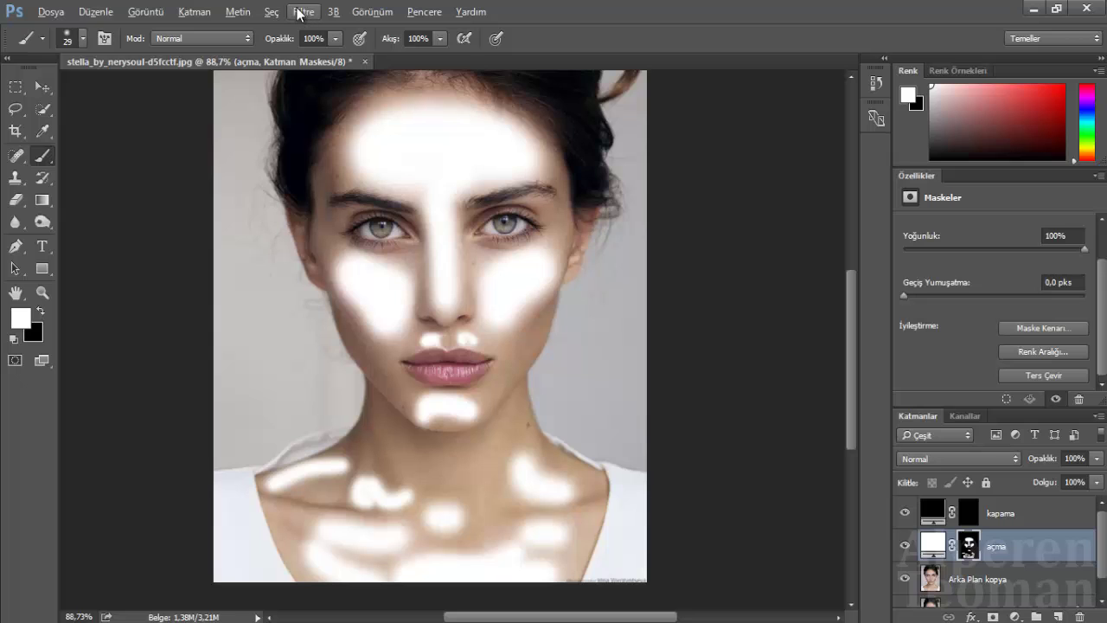
Step: Soften the açma mask with a 9,4-pixel Gaussian blur
left_click(932, 545)
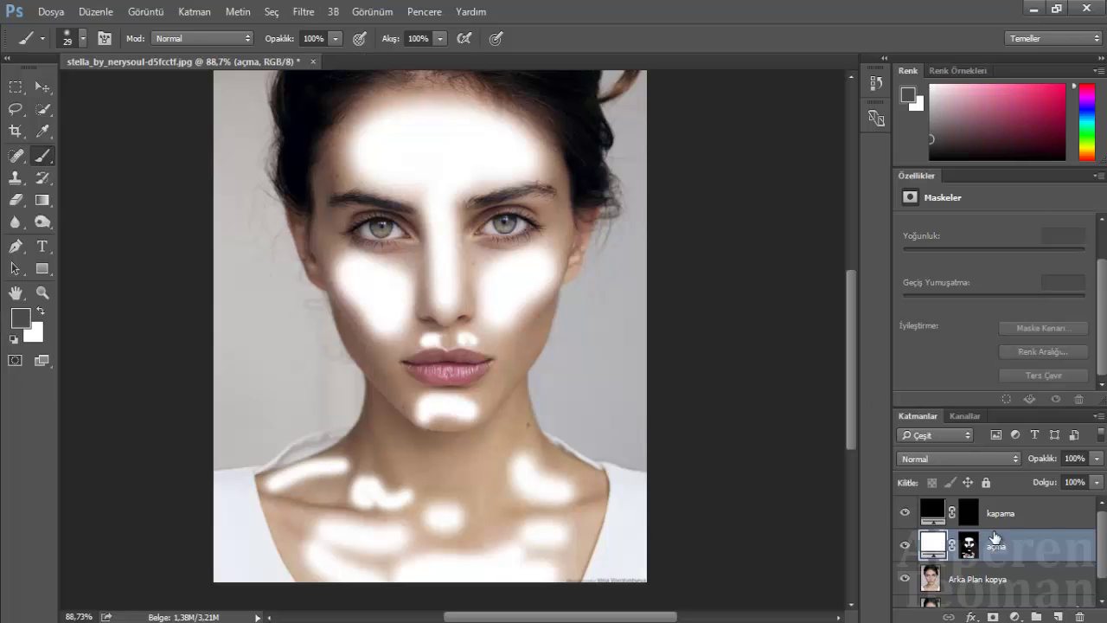
left_click(968, 546)
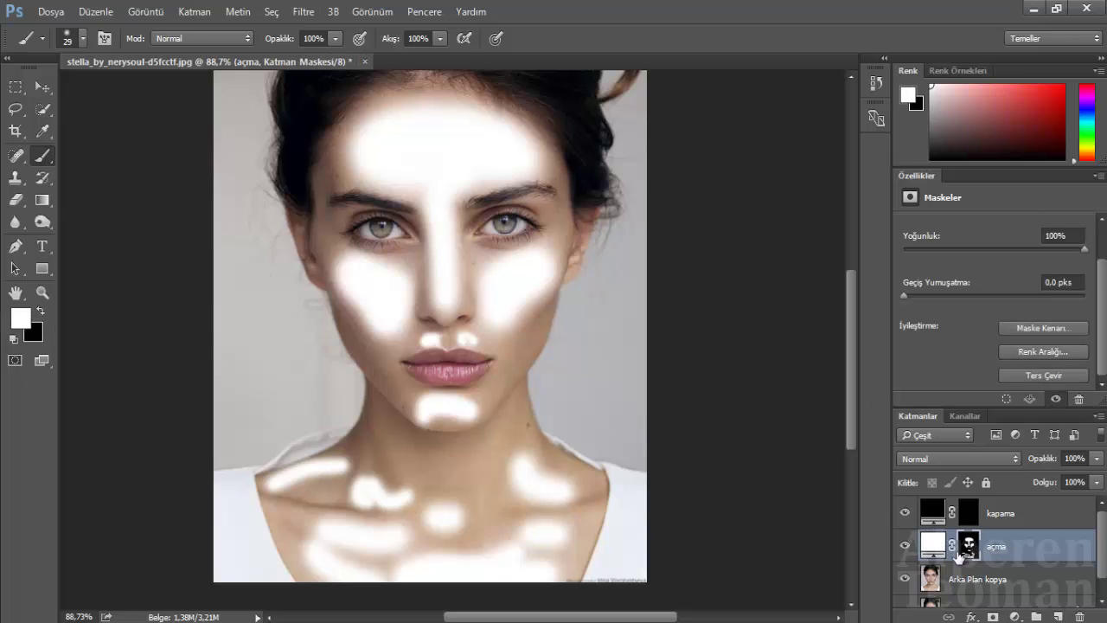
left_click(302, 11)
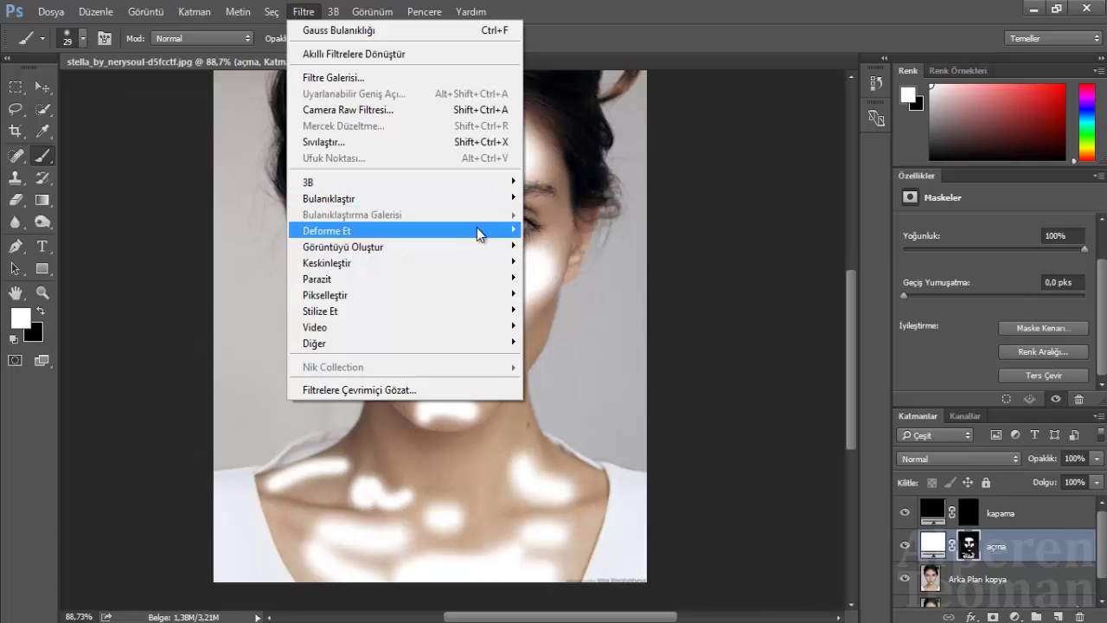
mouse_move(328, 198)
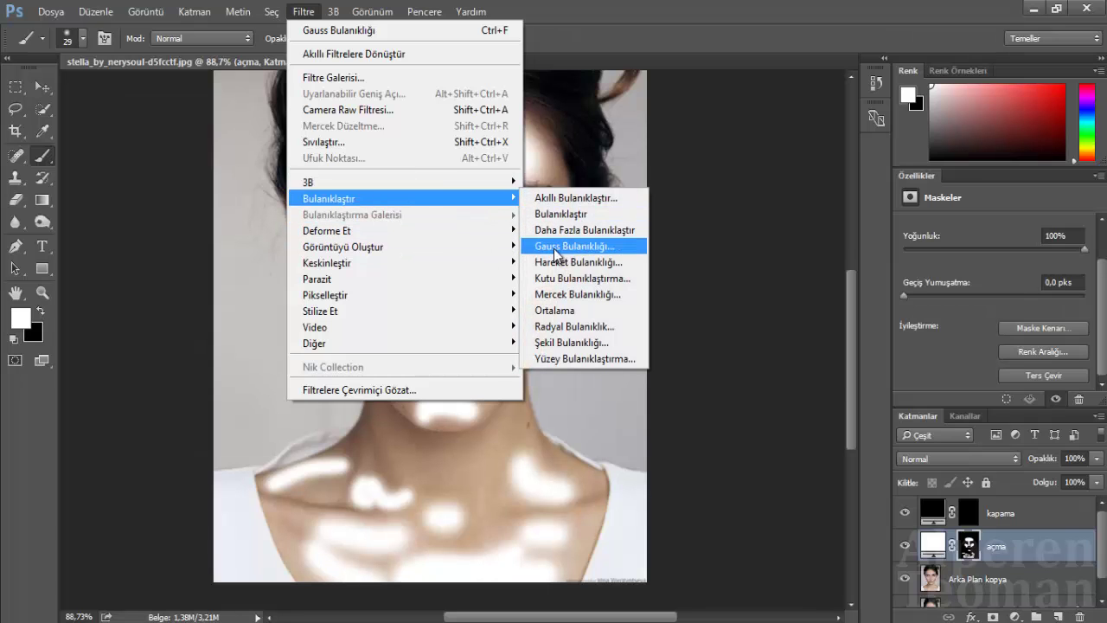
left_click(556, 247)
left_click_drag(711, 372, 697, 373)
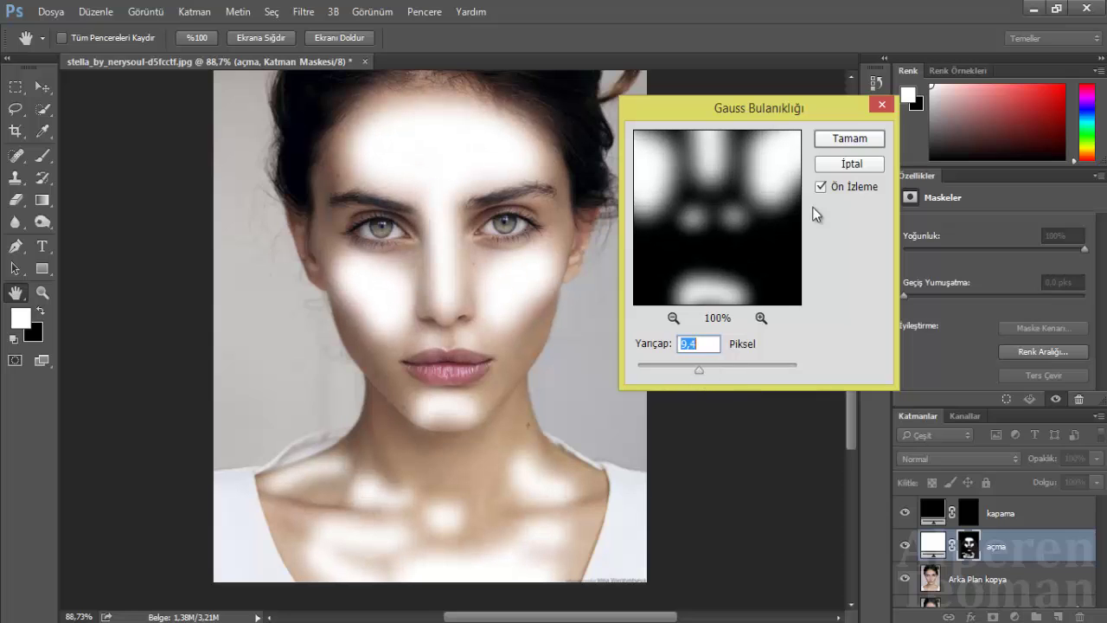
left_click(853, 137)
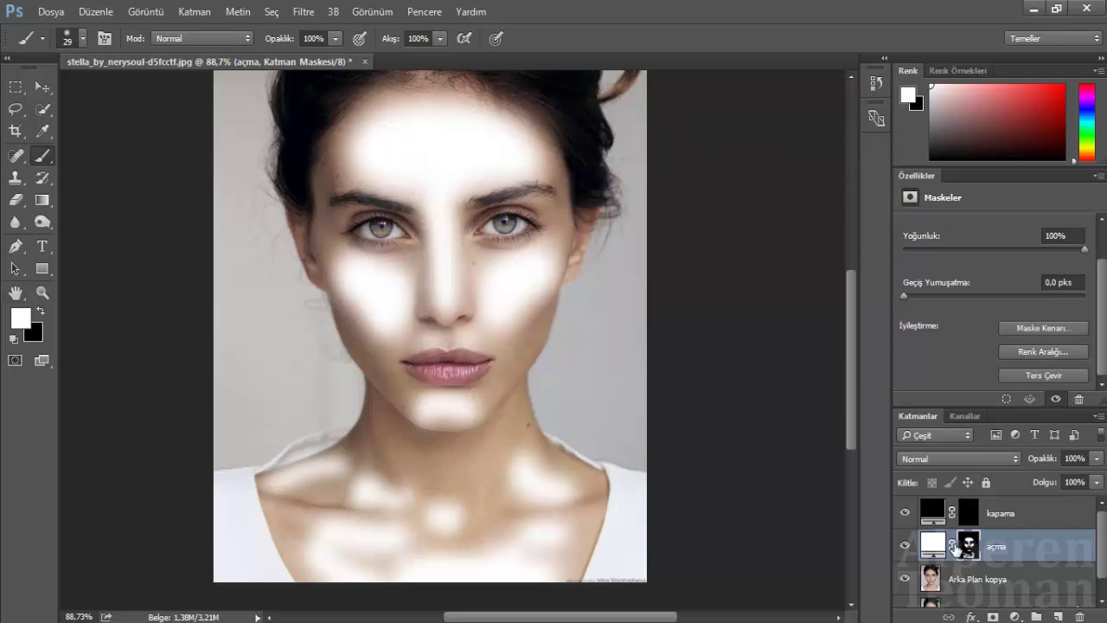
left_click(943, 543)
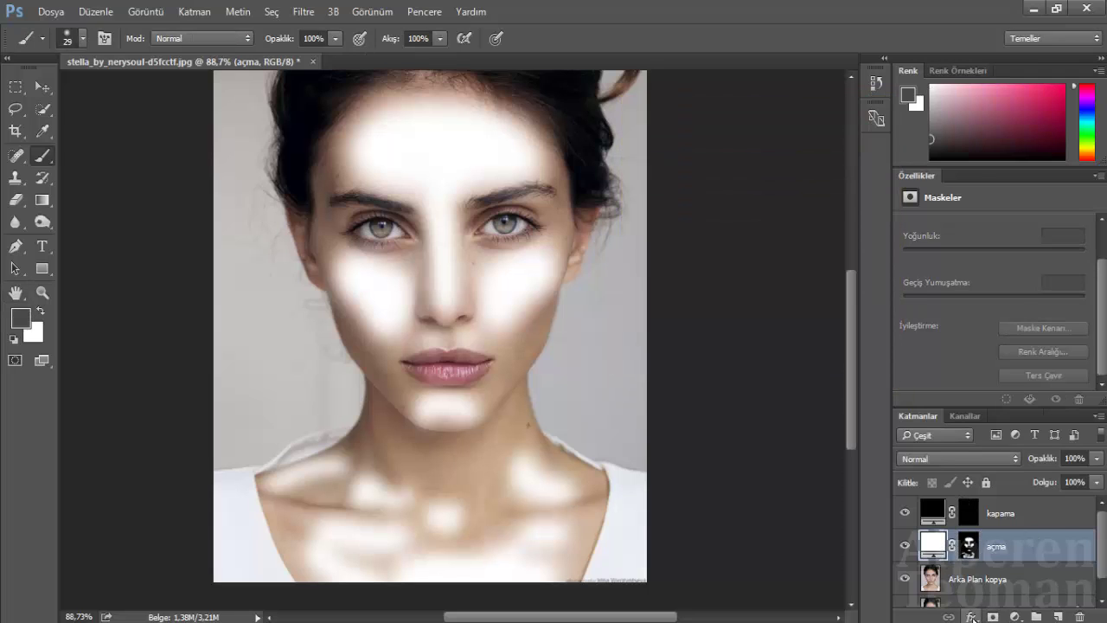
Step: Set açma's blend mode to Yumuşak Işık and split the Temel Katman shadow slider at 76/90
left_click(972, 616)
left_click(1021, 411)
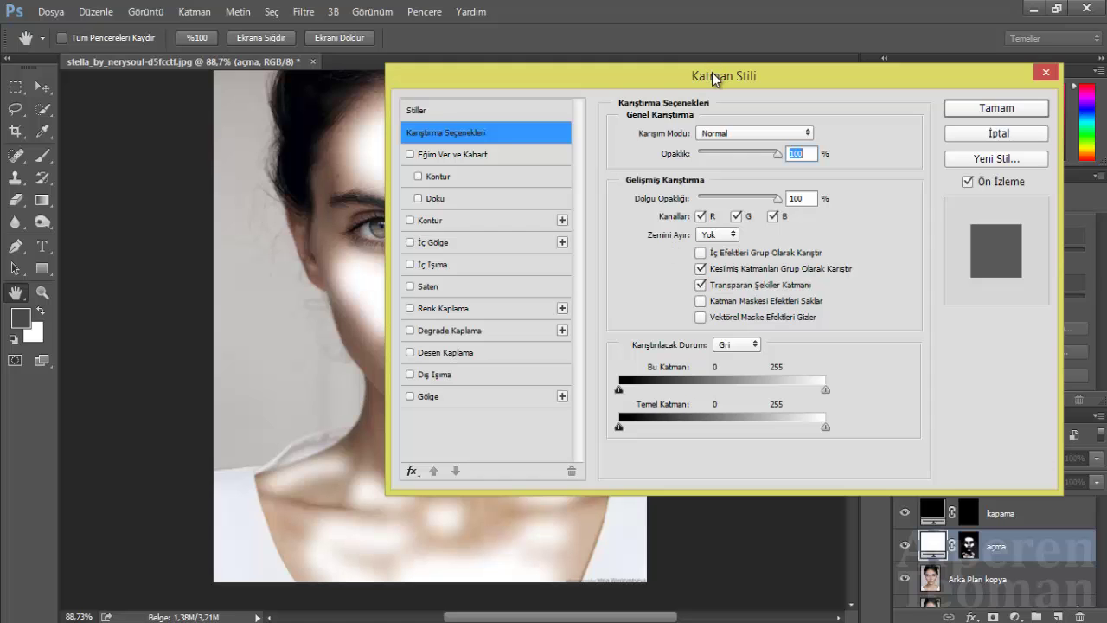
left_click_drag(712, 75, 853, 110)
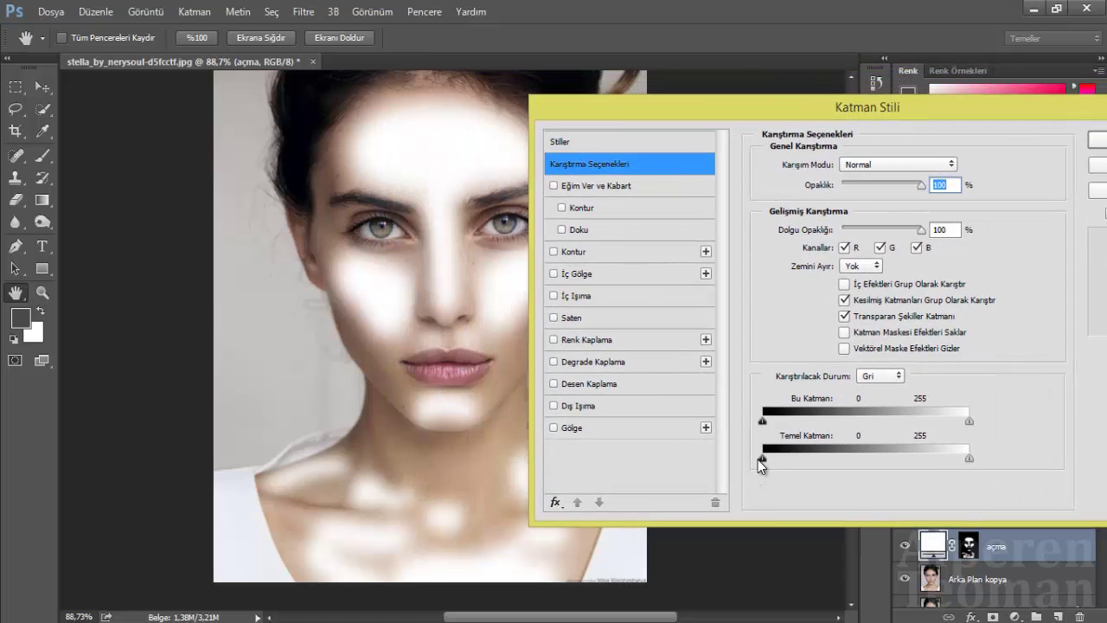
left_click(883, 166)
key("Escape")
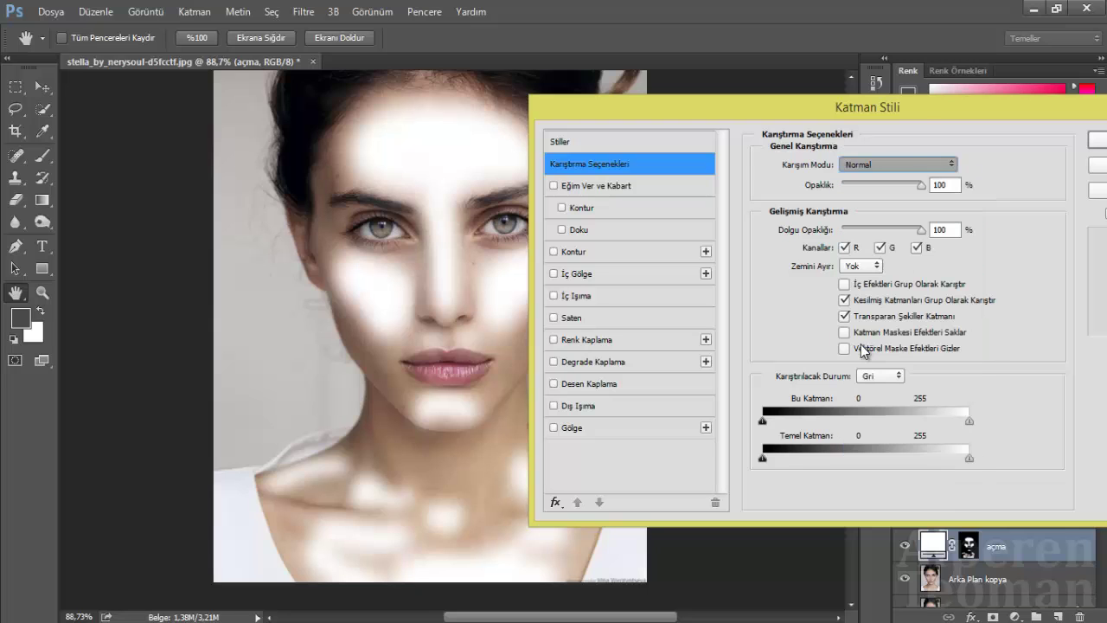
key("y")
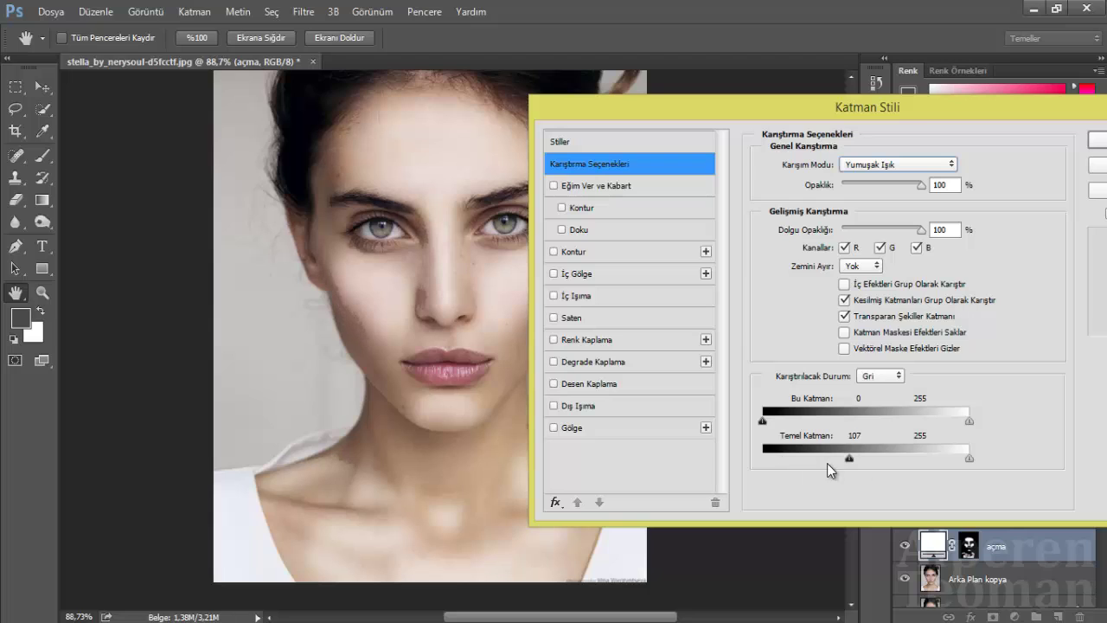
left_click_drag(784, 457, 761, 458)
left_click_drag(855, 465, 803, 467)
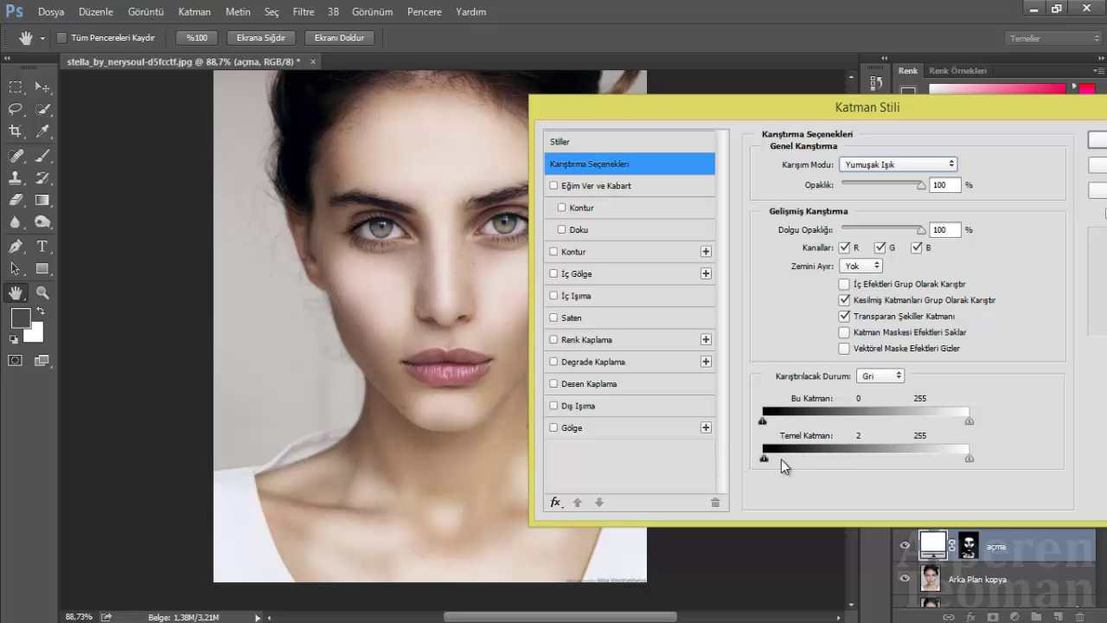
mouse_move(832, 466)
left_mouse_down()
mouse_move(804, 472)
mouse_move(853, 464)
mouse_move(816, 459)
mouse_move(851, 460)
mouse_move(820, 466)
mouse_move(834, 463)
left_mouse_up()
Step: Apply the blending settings, fit the image on screen and toggle açma to compare
left_click_drag(946, 121, 850, 121)
left_click(996, 147)
key("ctrl+minus")
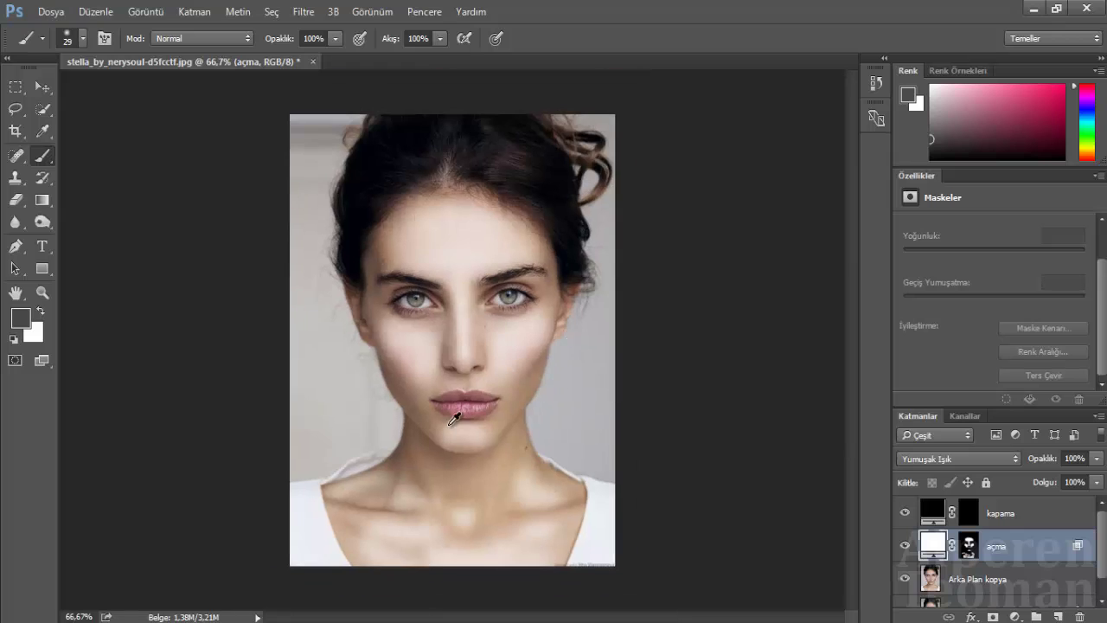
key("ctrl+0")
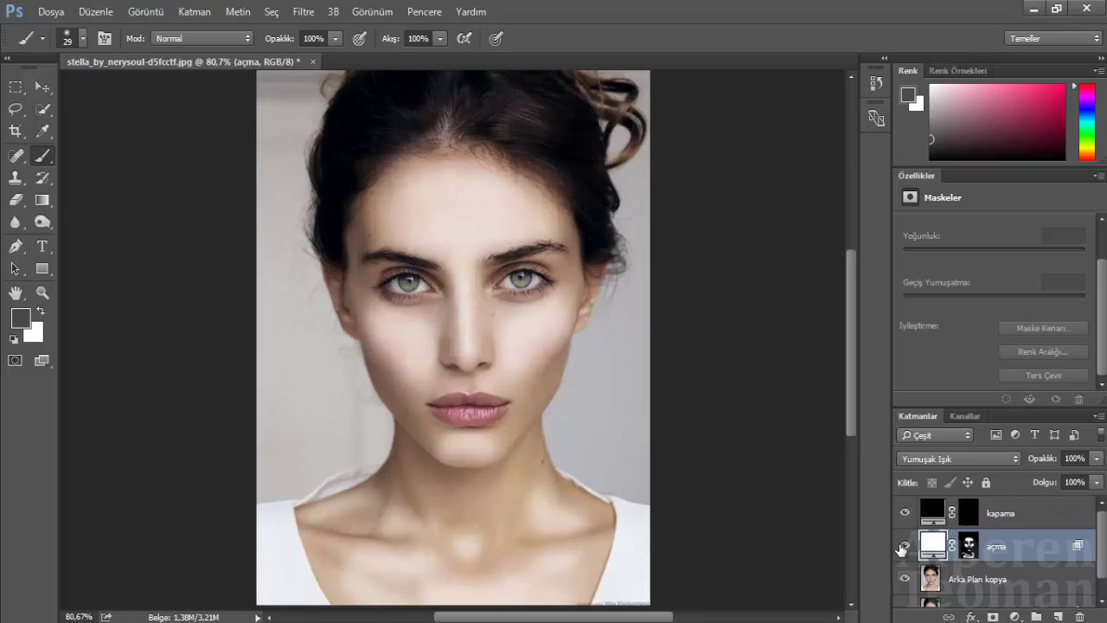
left_click(904, 546)
left_click(904, 545)
Step: Lower the açma layer's opacity to 87%
left_click(1097, 460)
left_click_drag(1086, 487, 1088, 489)
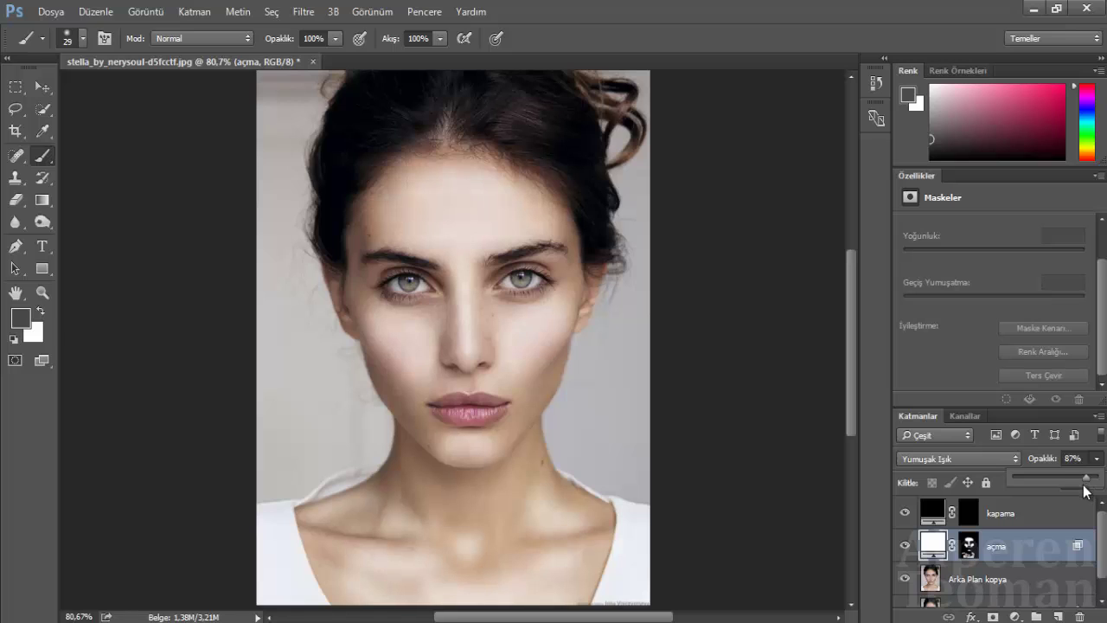
left_click(950, 514)
left_click(966, 515)
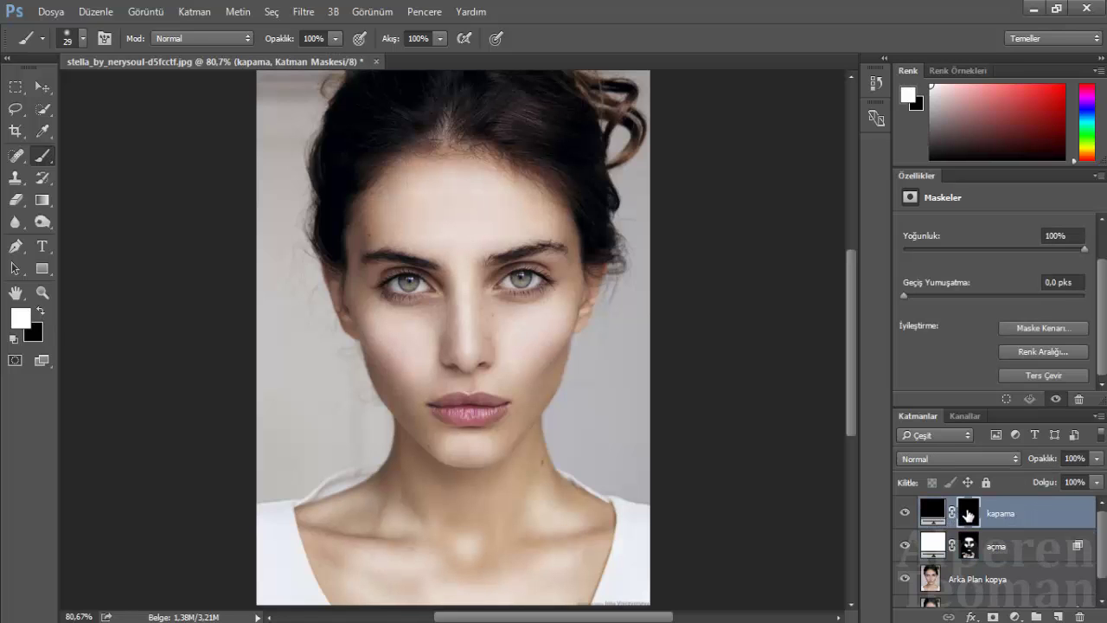
Step: Paint contour shadows on the kapama mask down both sides of the face and hairline
left_click_drag(309, 222, 346, 220)
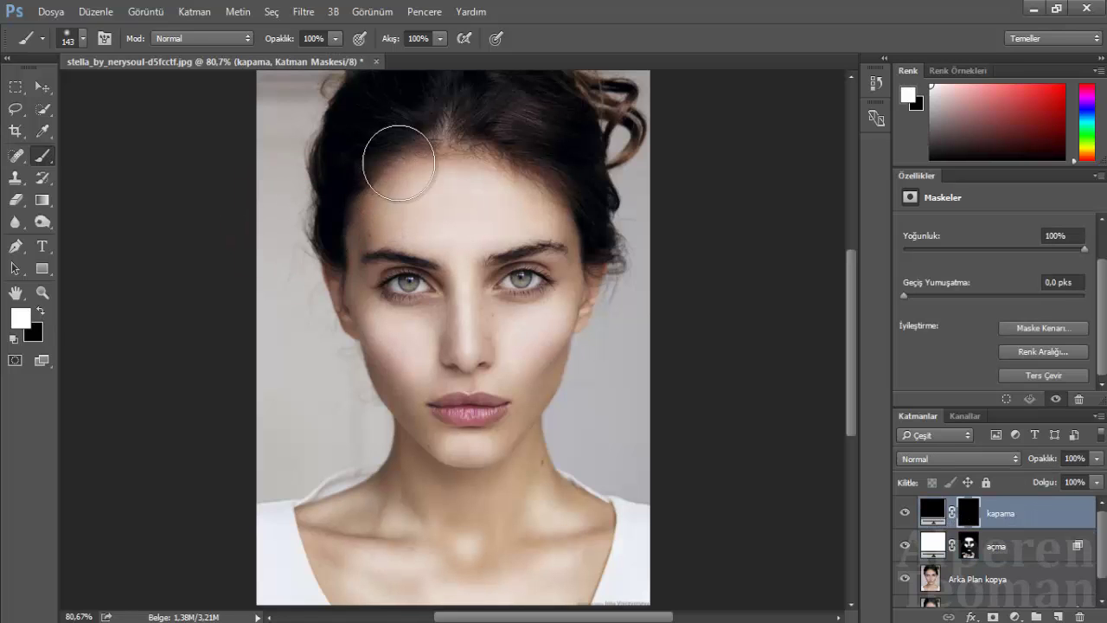
mouse_move(437, 172)
left_mouse_down()
mouse_move(424, 172)
mouse_move(587, 295)
mouse_move(544, 390)
left_mouse_up()
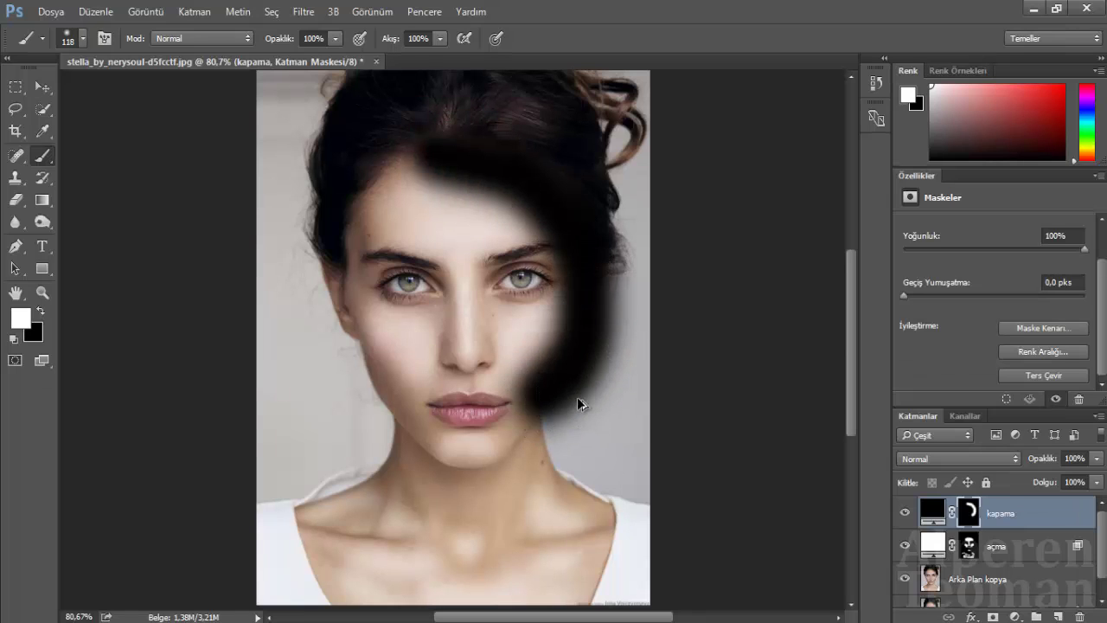
key("ctrl+alt+z")
left_click_drag(568, 257, 554, 260)
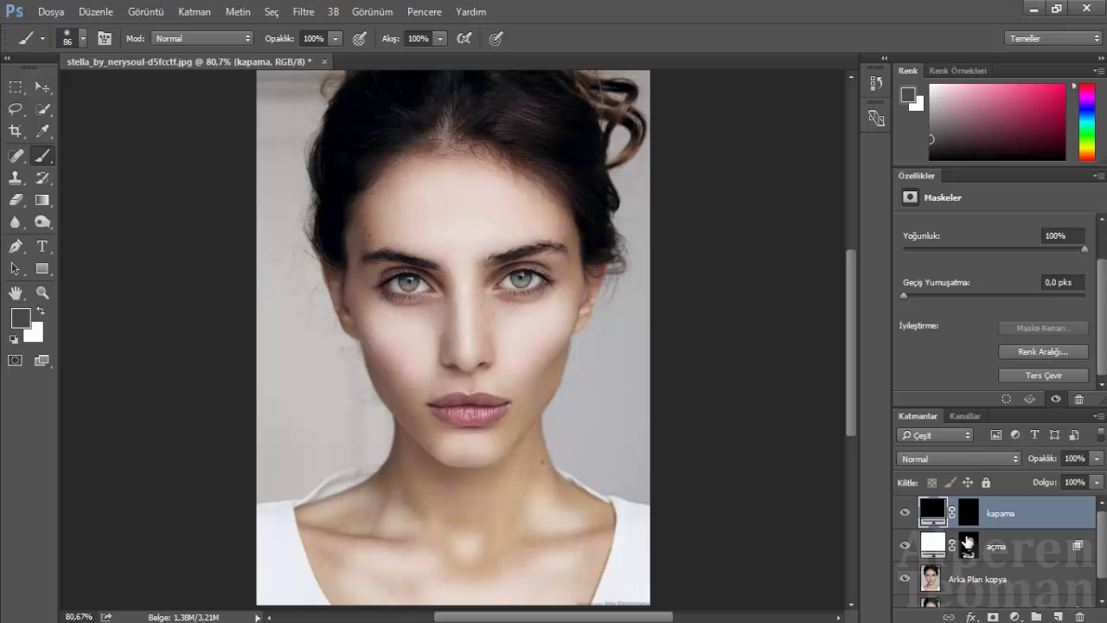
left_click(967, 512)
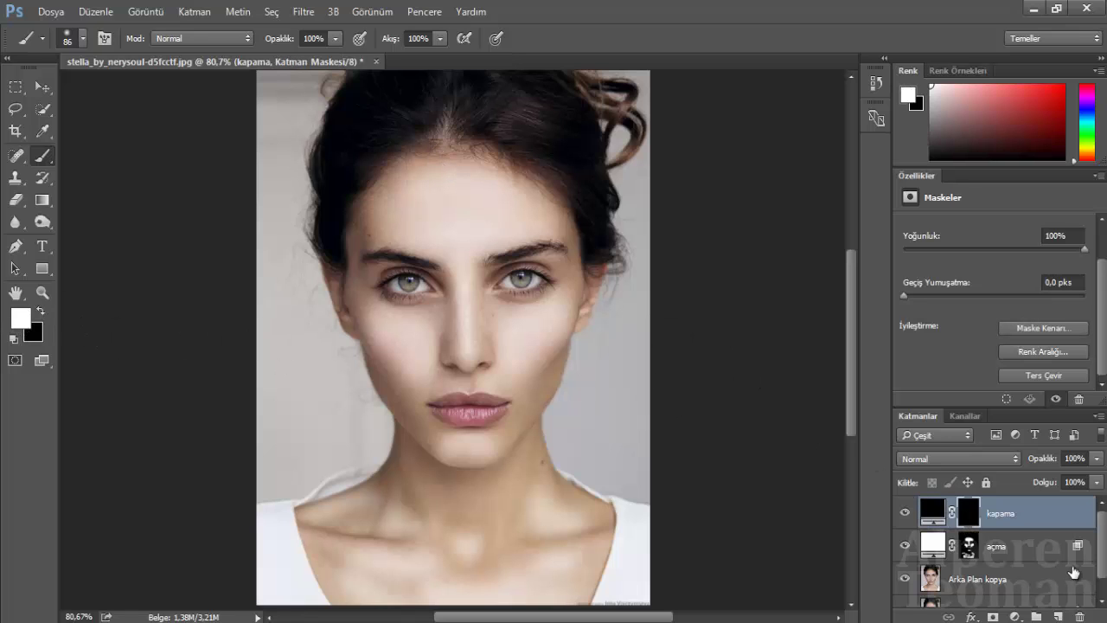
mouse_move(482, 146)
left_mouse_down()
mouse_move(548, 372)
mouse_move(532, 432)
left_mouse_up()
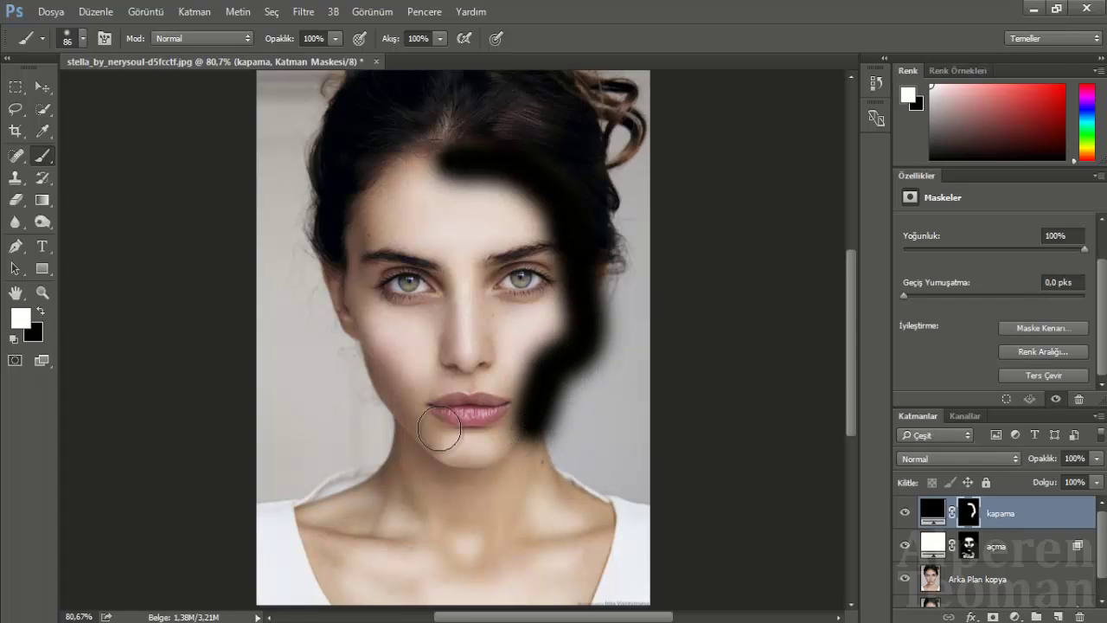
mouse_move(393, 156)
left_mouse_down()
mouse_move(385, 381)
mouse_move(432, 436)
left_mouse_up()
Step: Add finer shadows along the jaw below the lips and under the nose
scroll(441, 428, "up", 2)
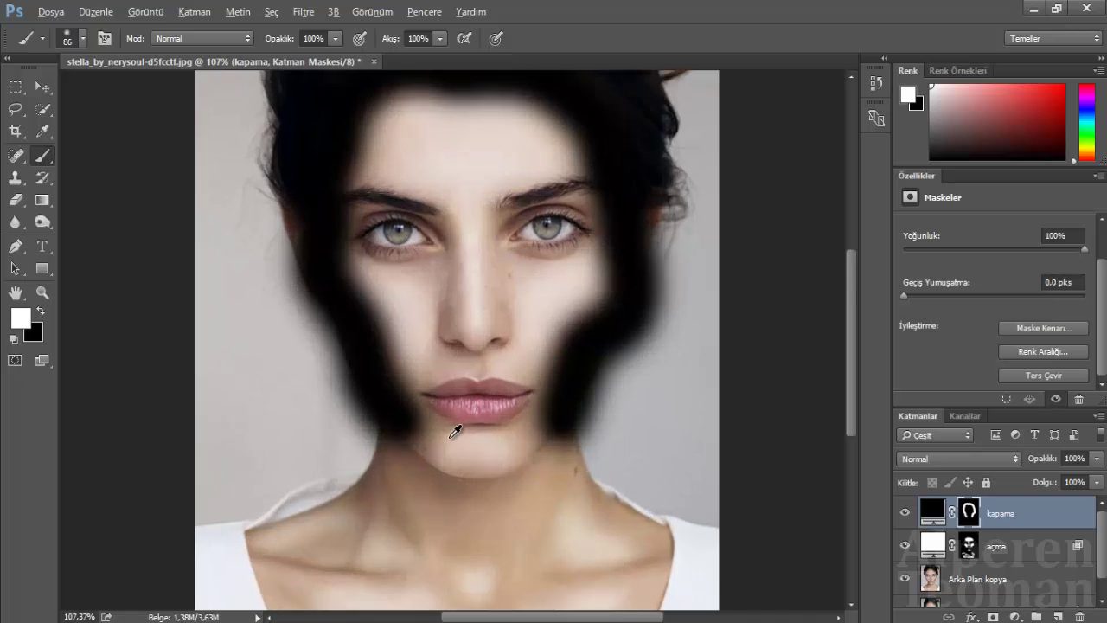
scroll(424, 424, "up", 2)
left_click_drag(530, 481, 518, 482)
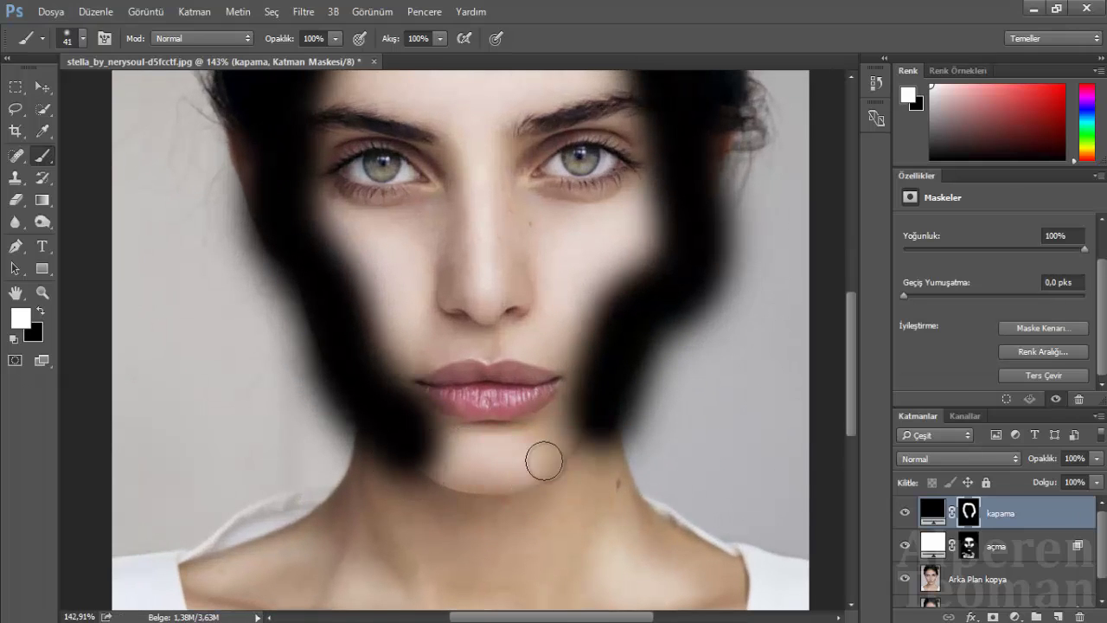
left_click_drag(563, 439, 428, 458)
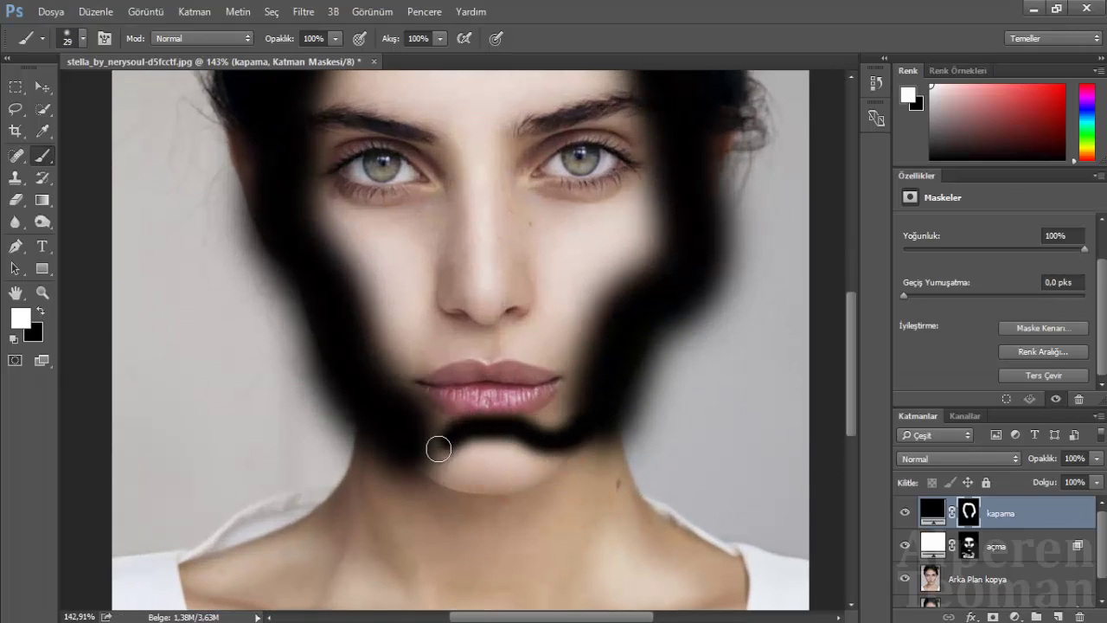
scroll(472, 303, "up", 1)
mouse_move(477, 370)
left_mouse_down()
mouse_move(459, 372)
mouse_move(462, 346)
mouse_move(492, 352)
mouse_move(512, 339)
left_mouse_up()
scroll(459, 264, "up", 2)
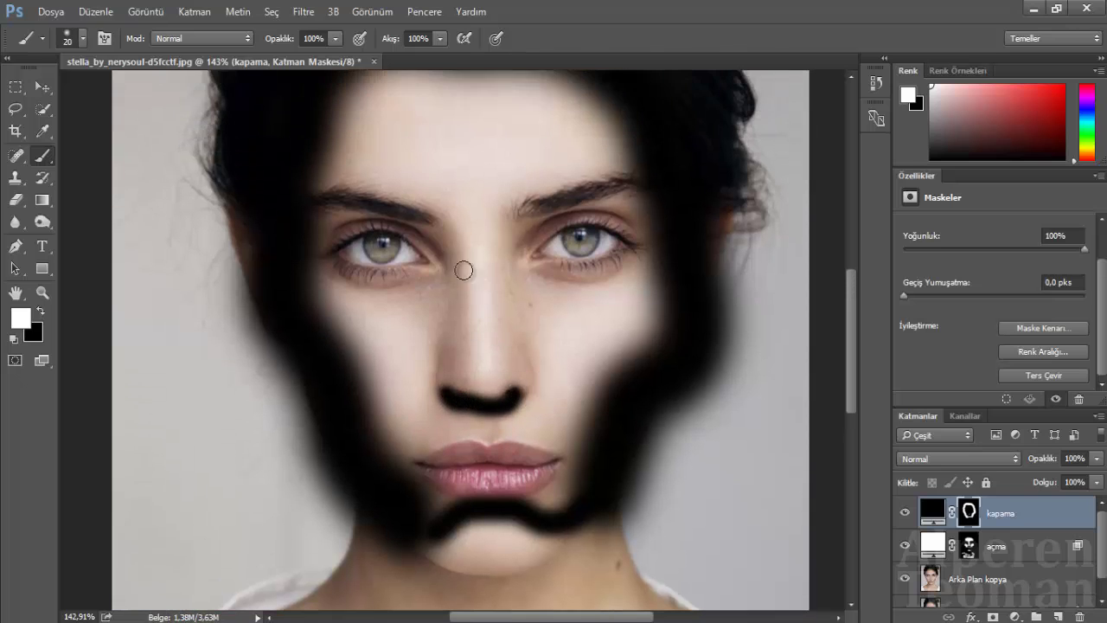
scroll(395, 259, "up", 1)
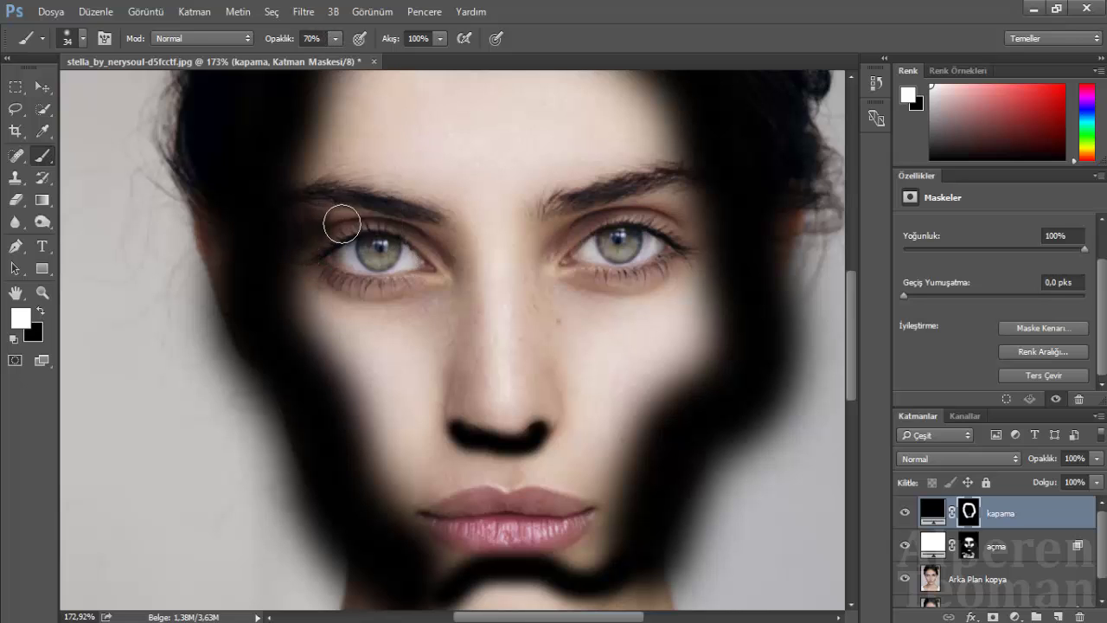
Step: Paint kapama mask shadow under both eyes, down both nose sides and the right nostril
mouse_move(342, 263)
left_mouse_down()
mouse_move(437, 281)
mouse_move(332, 286)
left_mouse_up()
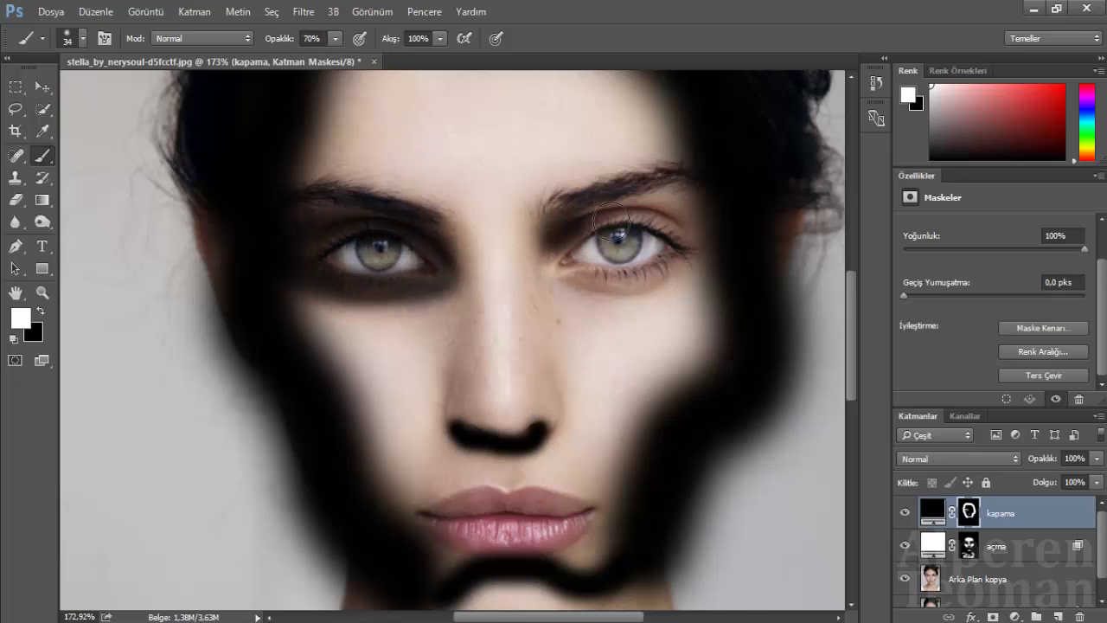
mouse_move(554, 260)
left_mouse_down()
mouse_move(699, 248)
mouse_move(547, 243)
mouse_move(593, 239)
left_mouse_up()
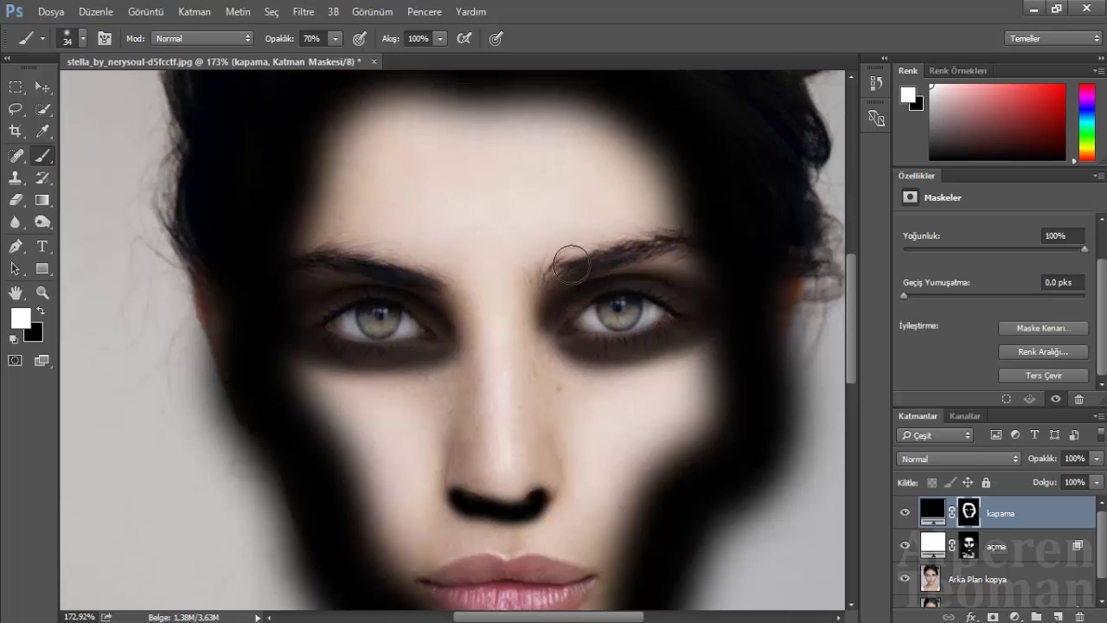
scroll(534, 402, "down", 3)
mouse_move(484, 225)
left_mouse_down()
mouse_move(494, 346)
mouse_move(489, 204)
left_mouse_up()
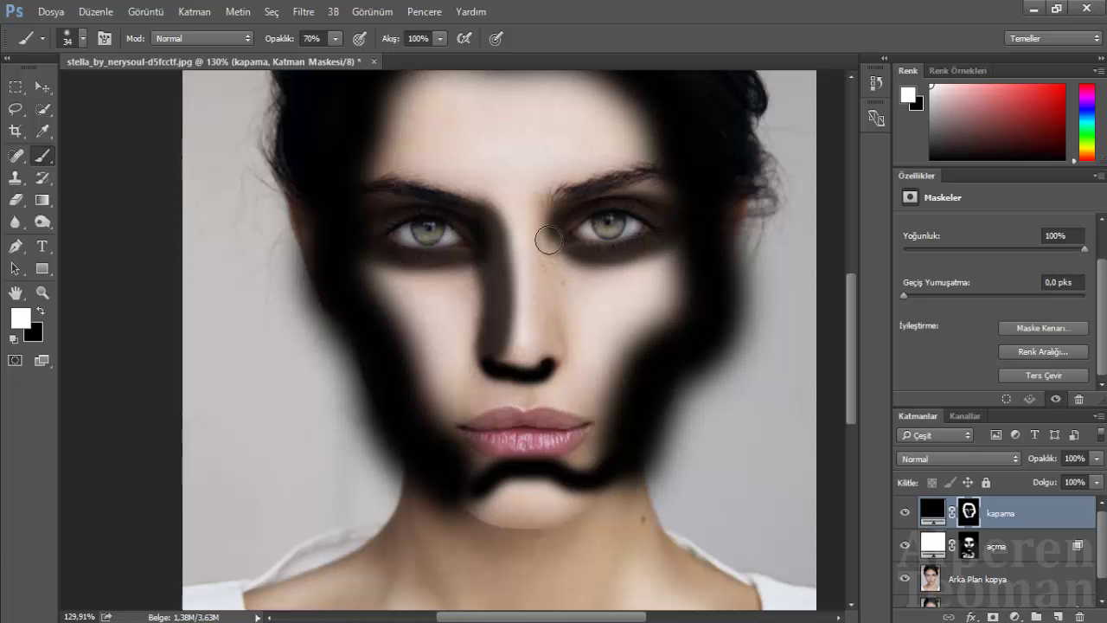
mouse_move(557, 326)
left_mouse_down()
mouse_move(562, 364)
mouse_move(549, 364)
left_mouse_up()
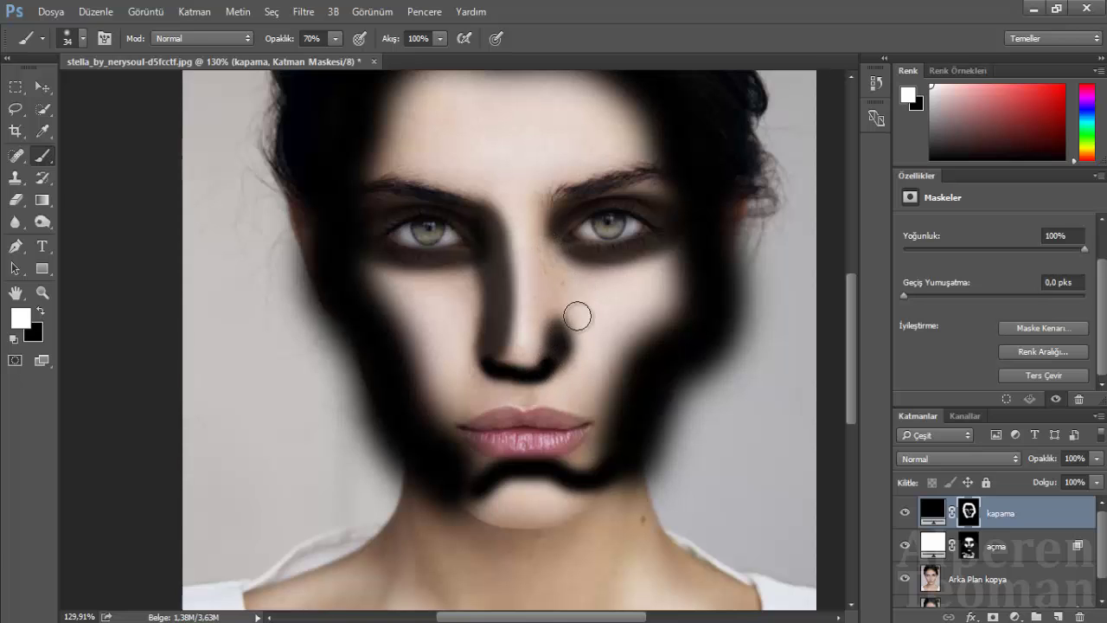
left_click_drag(556, 249, 570, 299)
key("ctrl+z")
left_click_drag(563, 256, 568, 307)
Step: Extend the mask shading down both sides of the neck to the collarbones
scroll(582, 347, "down", 2)
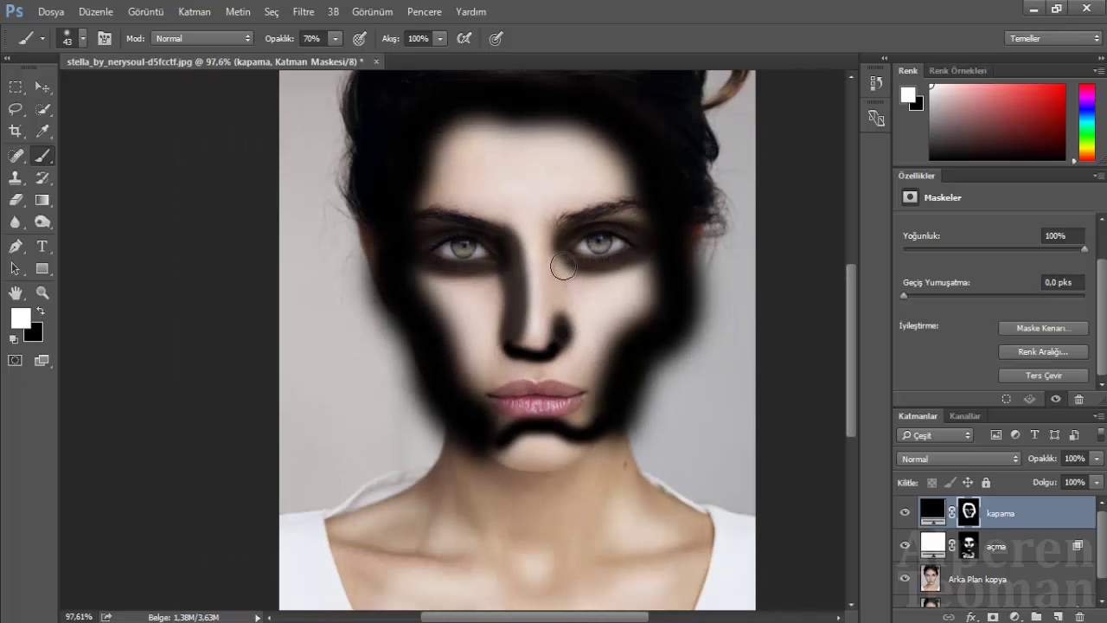
scroll(573, 324, "down", 2)
scroll(477, 475, "up", 1)
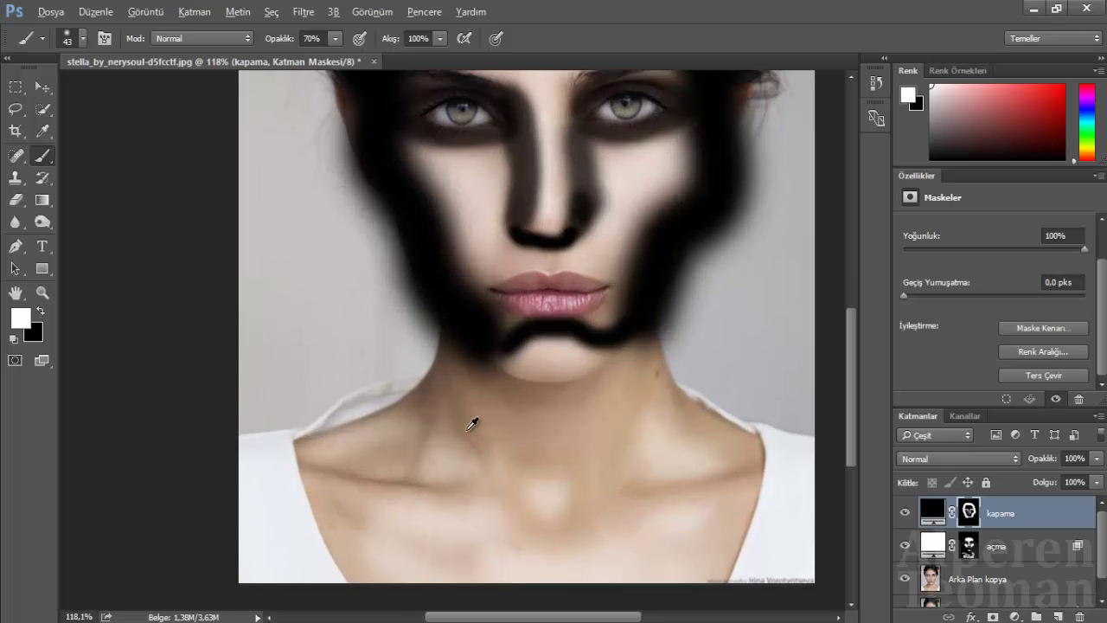
mouse_move(422, 414)
left_mouse_down()
mouse_move(465, 396)
mouse_move(510, 445)
mouse_move(565, 435)
mouse_move(617, 365)
mouse_move(571, 463)
mouse_move(617, 457)
mouse_move(494, 507)
mouse_move(388, 477)
mouse_move(348, 490)
mouse_move(350, 574)
left_mouse_up()
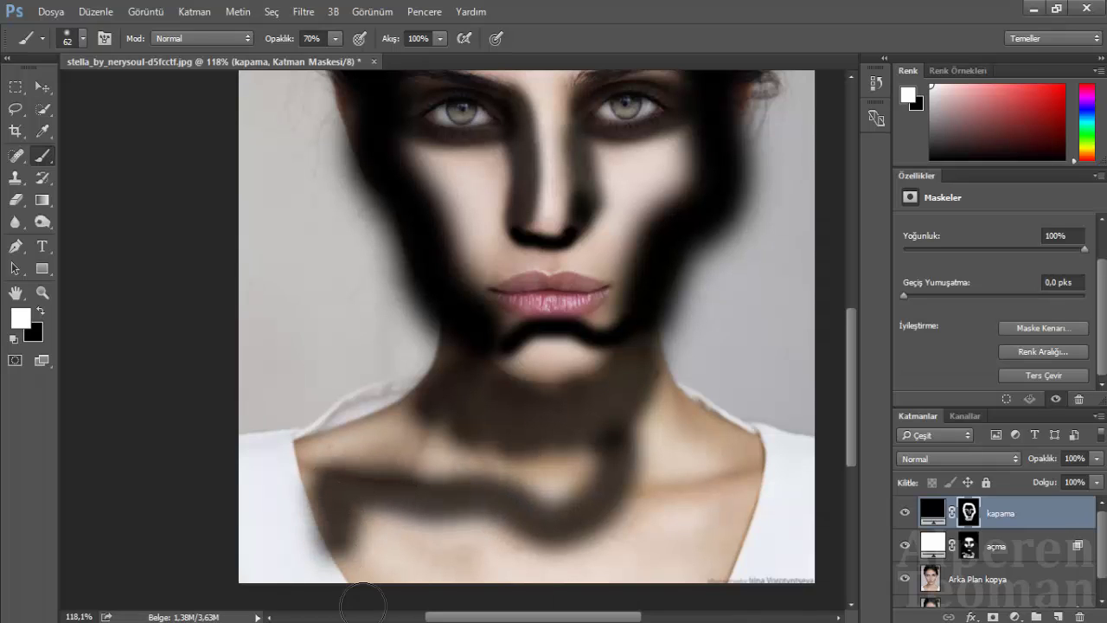
mouse_move(660, 550)
left_mouse_down()
mouse_move(638, 487)
mouse_move(727, 444)
mouse_move(667, 380)
left_mouse_up()
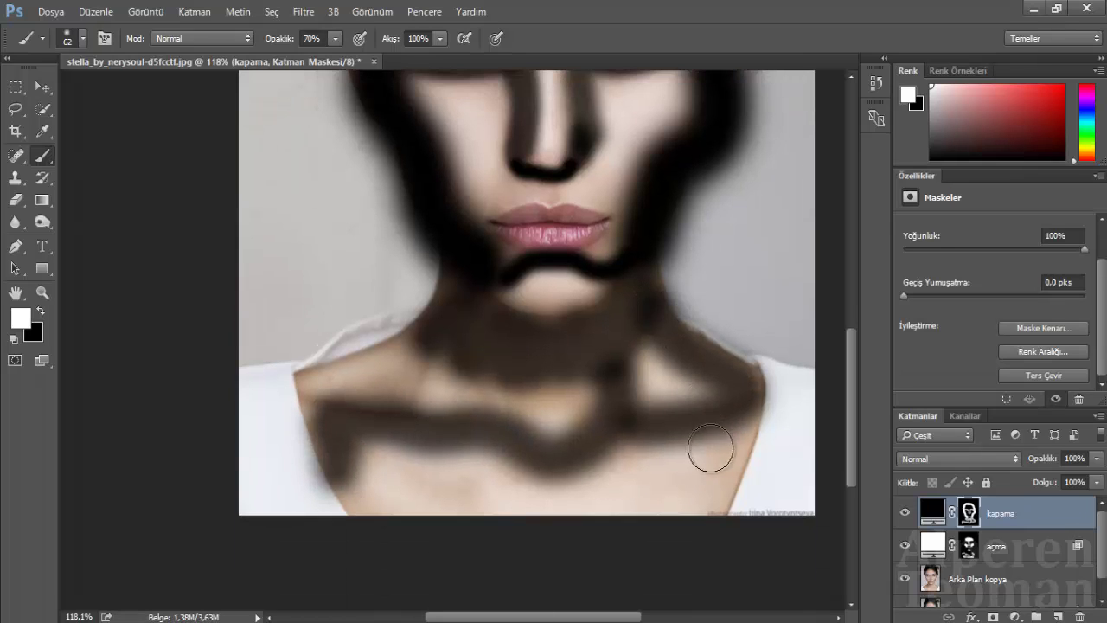
scroll(709, 449, "down", 2)
left_click_drag(743, 439, 718, 510)
mouse_move(364, 458)
left_mouse_down()
mouse_move(390, 563)
mouse_move(404, 388)
left_mouse_up()
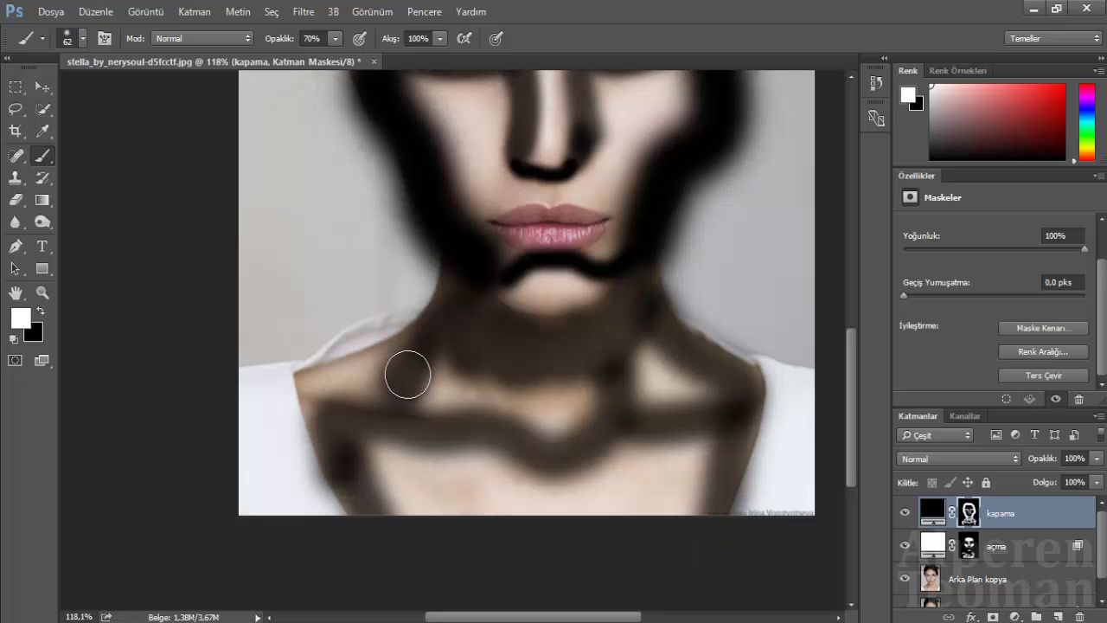
scroll(407, 371, "down", 2)
scroll(518, 227, "up", 2)
scroll(383, 110, "down", 1)
Step: Apply a 12.7-pixel Gauss Bulanıklığı (Gaussian Blur) to the kapama mask
left_click(303, 12)
mouse_move(328, 198)
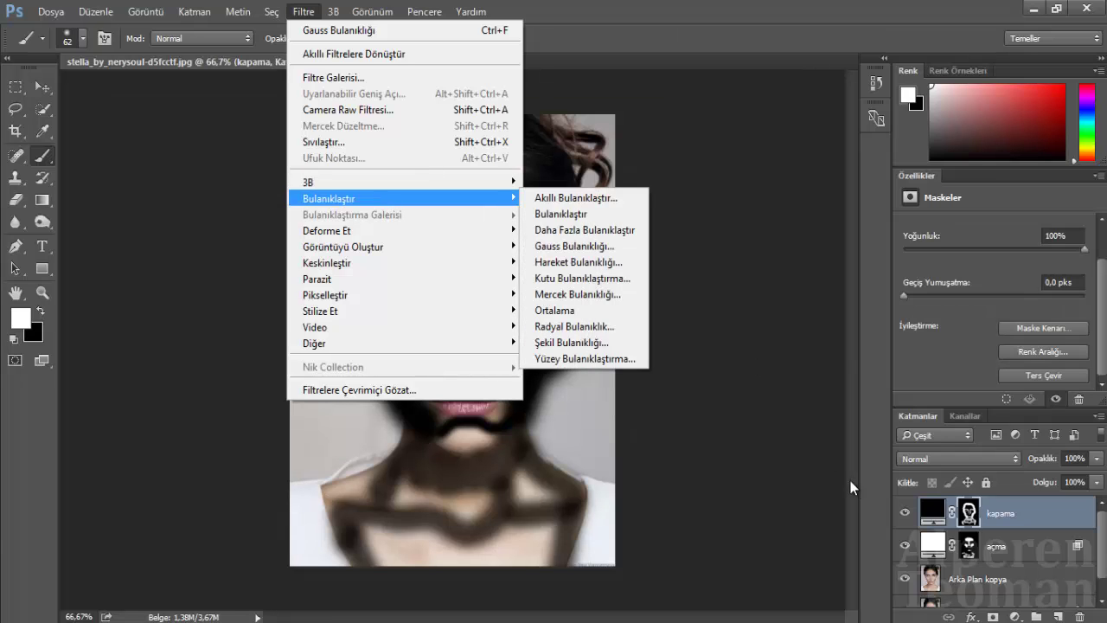
left_click(563, 250)
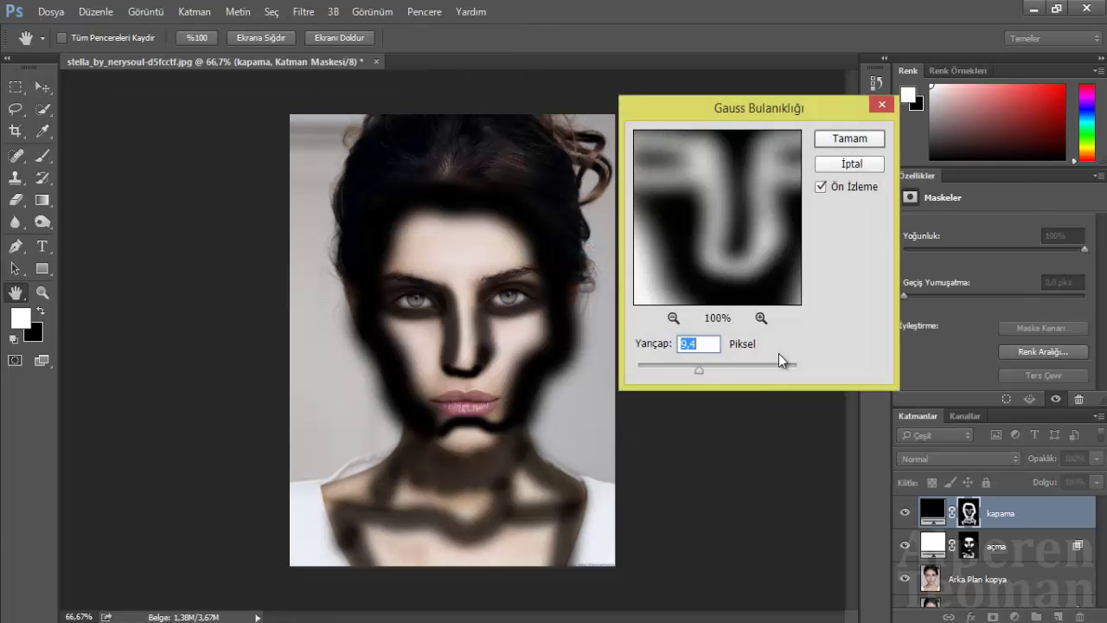
left_click_drag(696, 365, 703, 368)
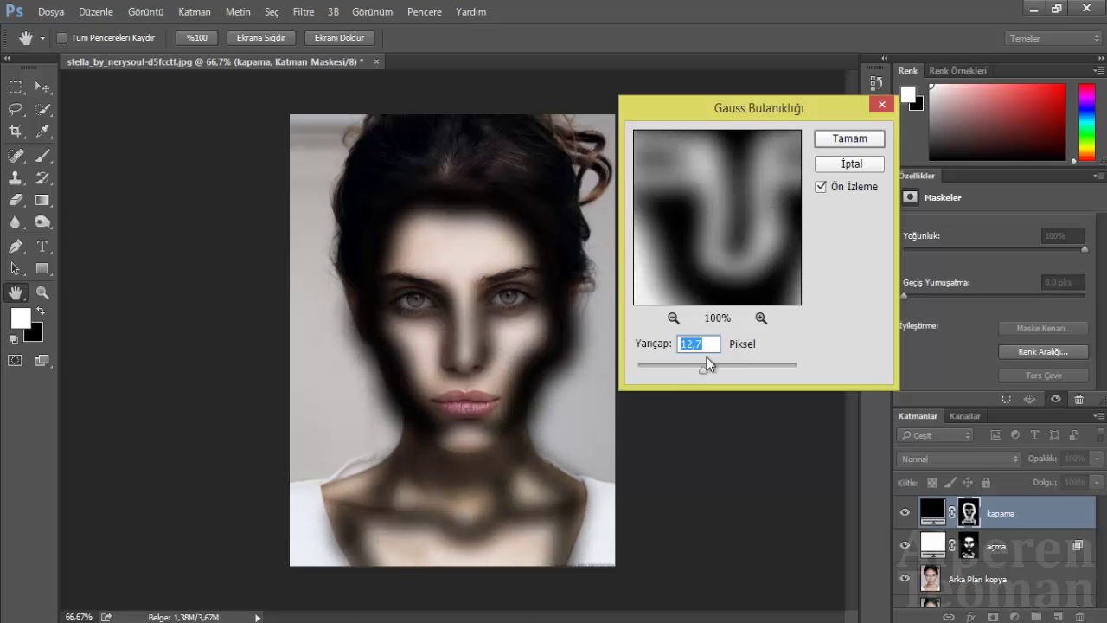
left_click_drag(707, 364, 705, 368)
left_click(849, 139)
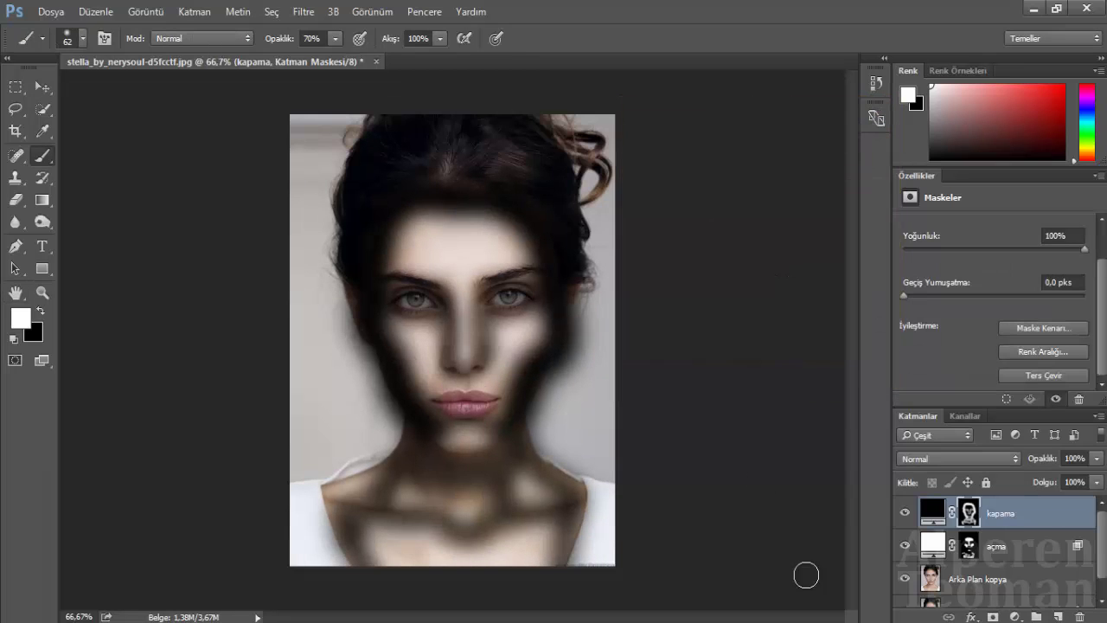
Step: Set the kapama layer's blend mode to Yumuşak Işık (Soft Light) in Blending Options
left_click(932, 511)
left_click(970, 616)
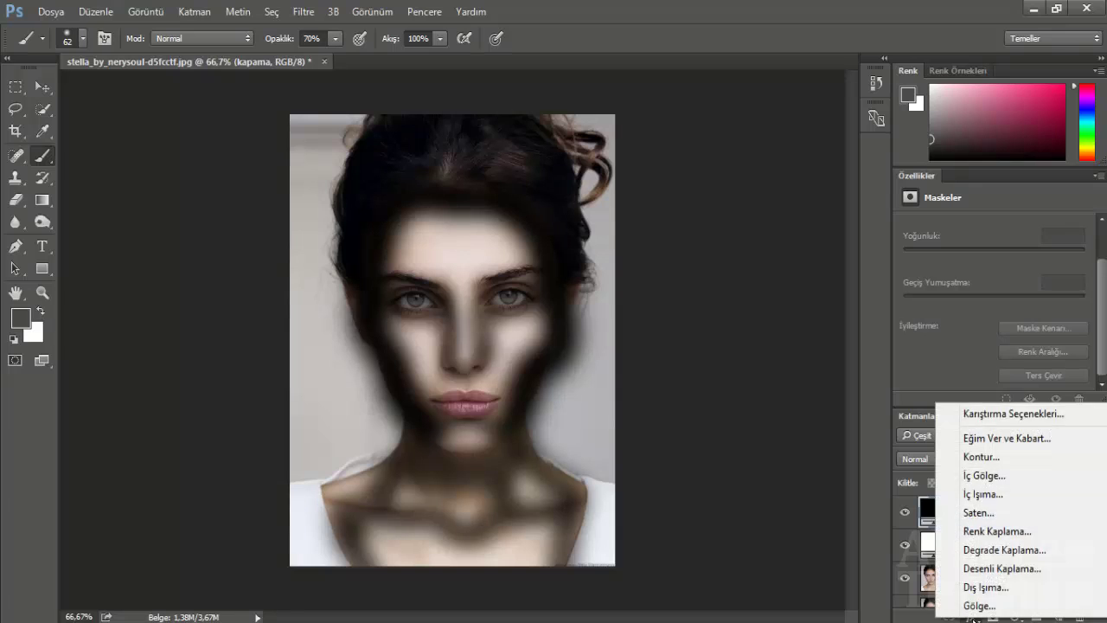
left_click(1005, 415)
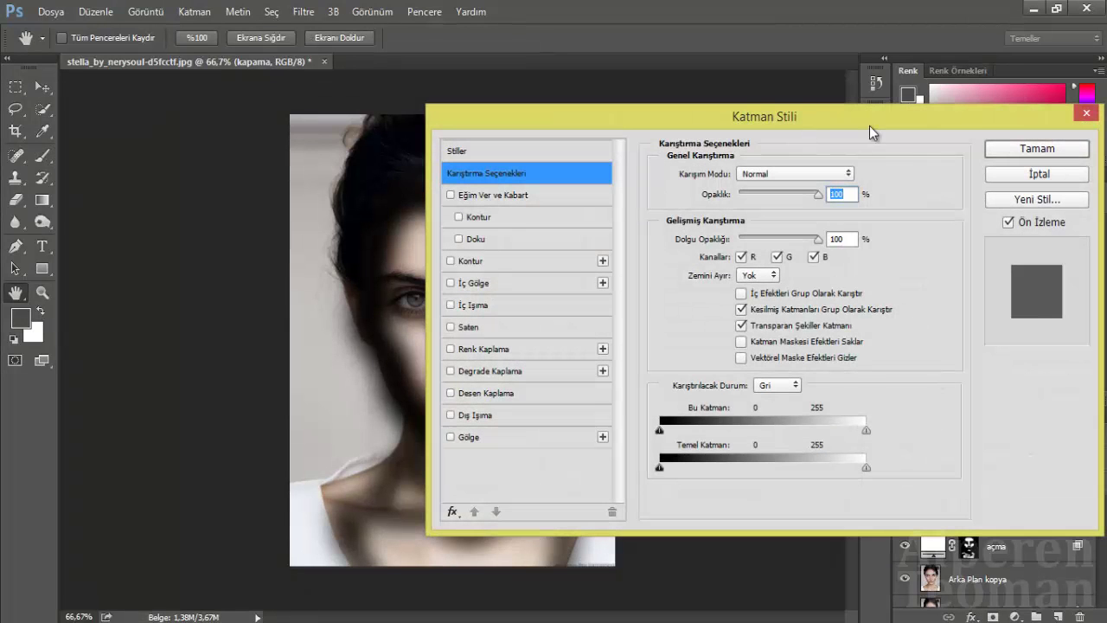
left_click(794, 173)
left_click(784, 357)
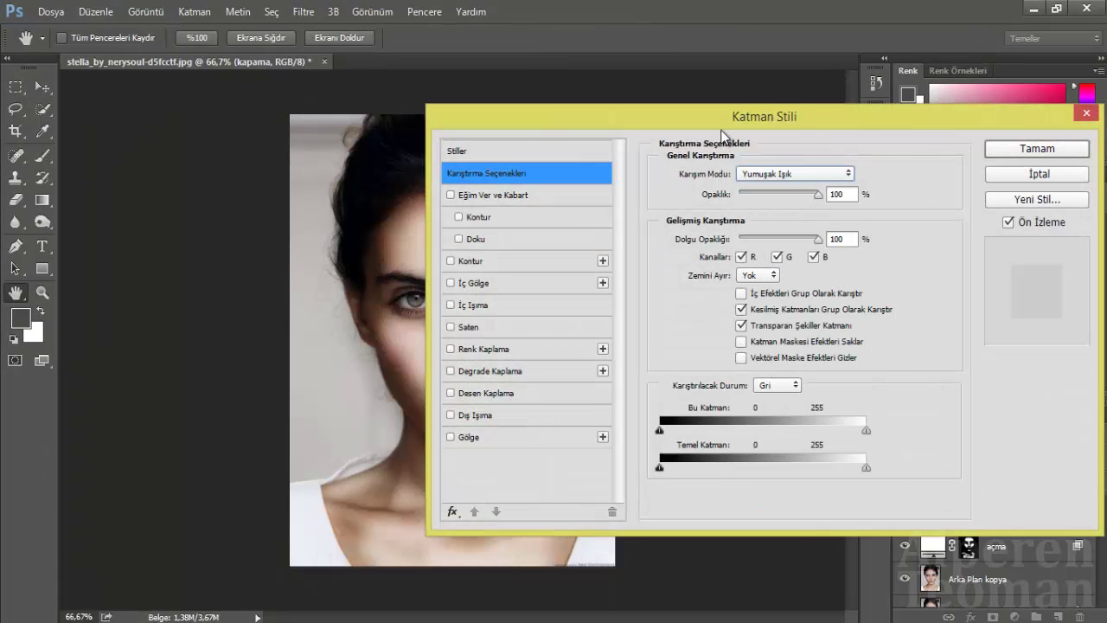
left_click_drag(720, 131, 931, 128)
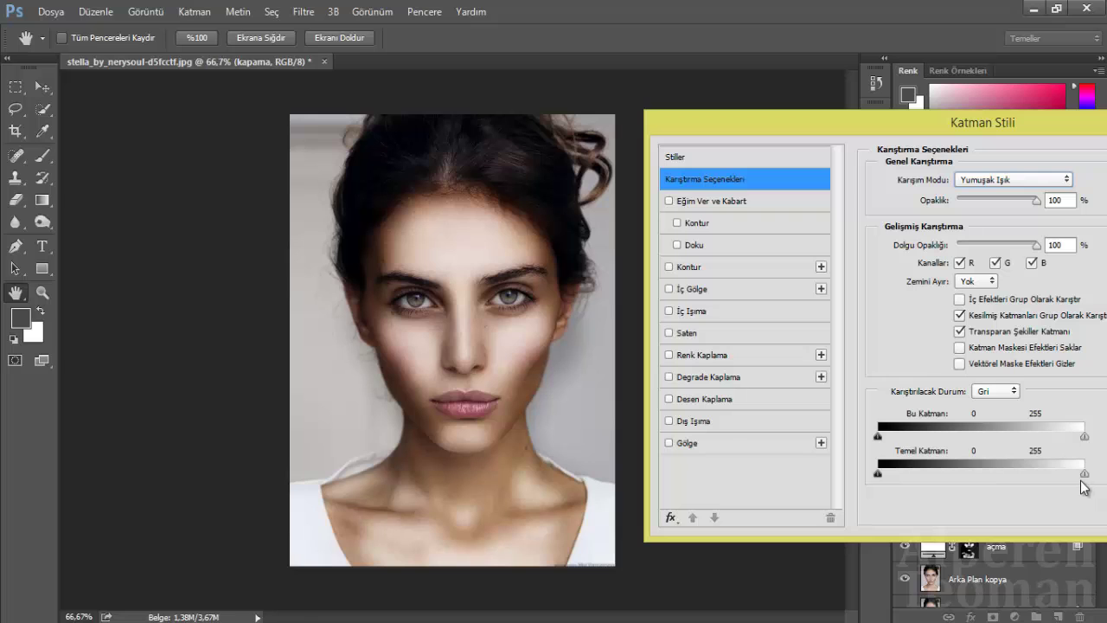
Step: Split the underlying-layer (Temel Katman) white slider at 118/255
mouse_move(1027, 474)
left_mouse_down()
mouse_move(988, 475)
mouse_move(1067, 486)
left_mouse_up()
key("alt")
left_click_drag(1013, 482, 874, 474)
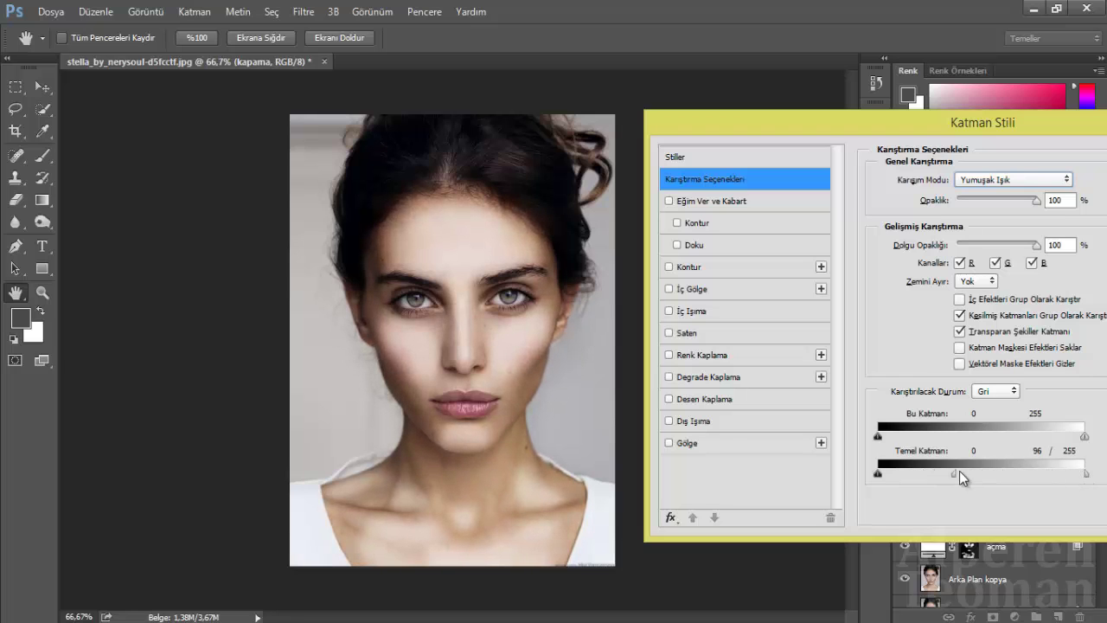
mouse_move(959, 472)
left_mouse_down()
mouse_move(1037, 477)
mouse_move(959, 484)
mouse_move(972, 485)
left_mouse_up()
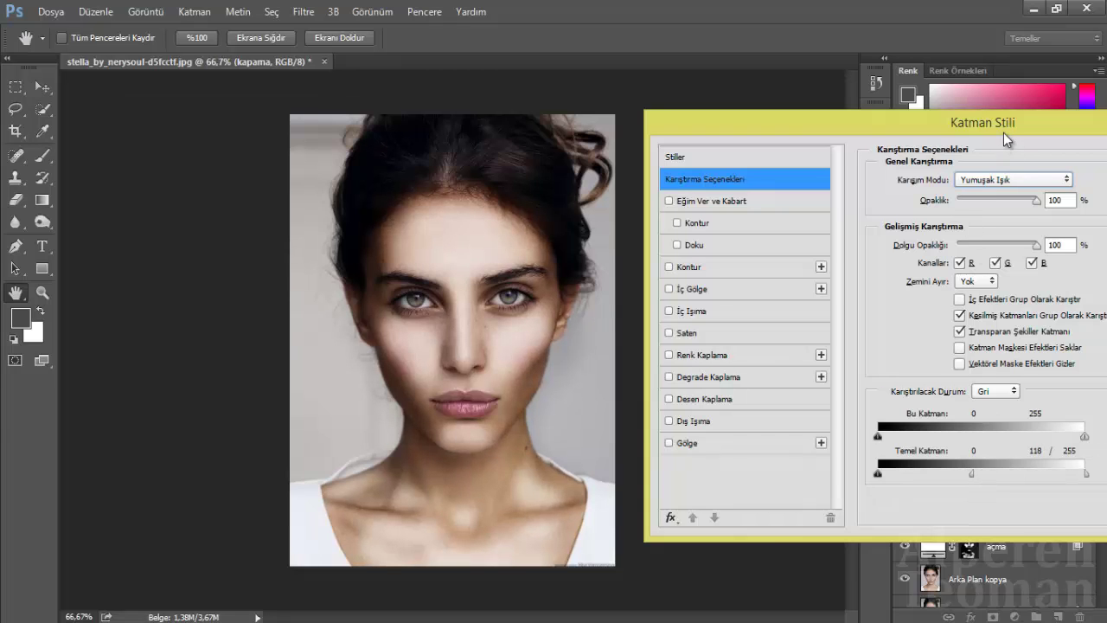
left_click_drag(1003, 138, 799, 149)
Step: Confirm the layer style and lower the kapama layer opacity to 52%
left_click(1037, 166)
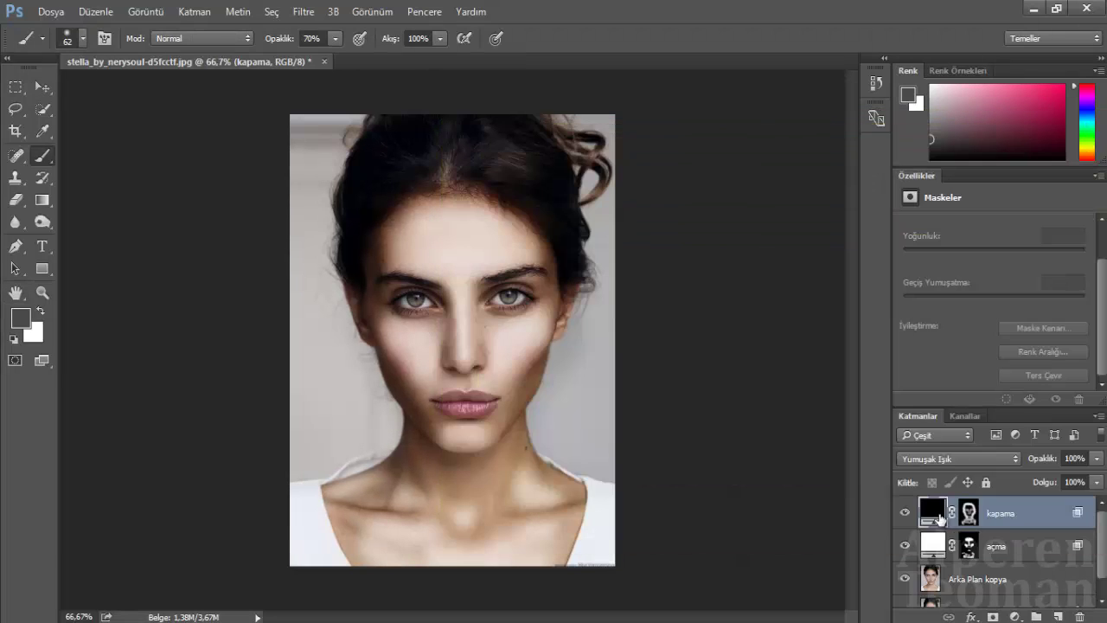
left_click(905, 513)
left_click(905, 514)
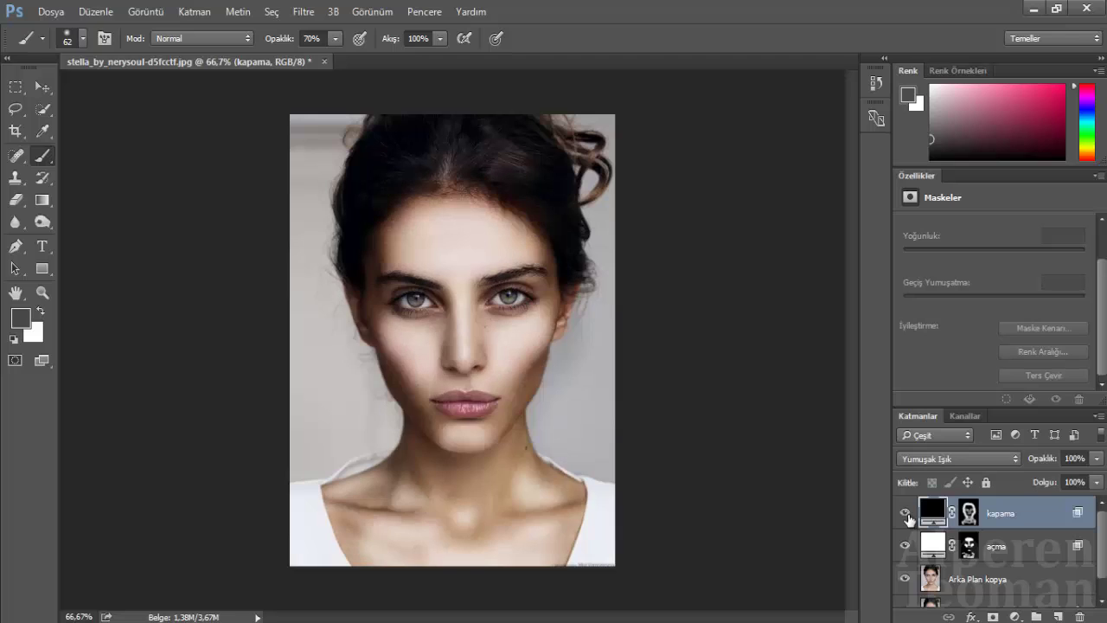
left_click(1096, 458)
left_click_drag(1096, 477, 1057, 480)
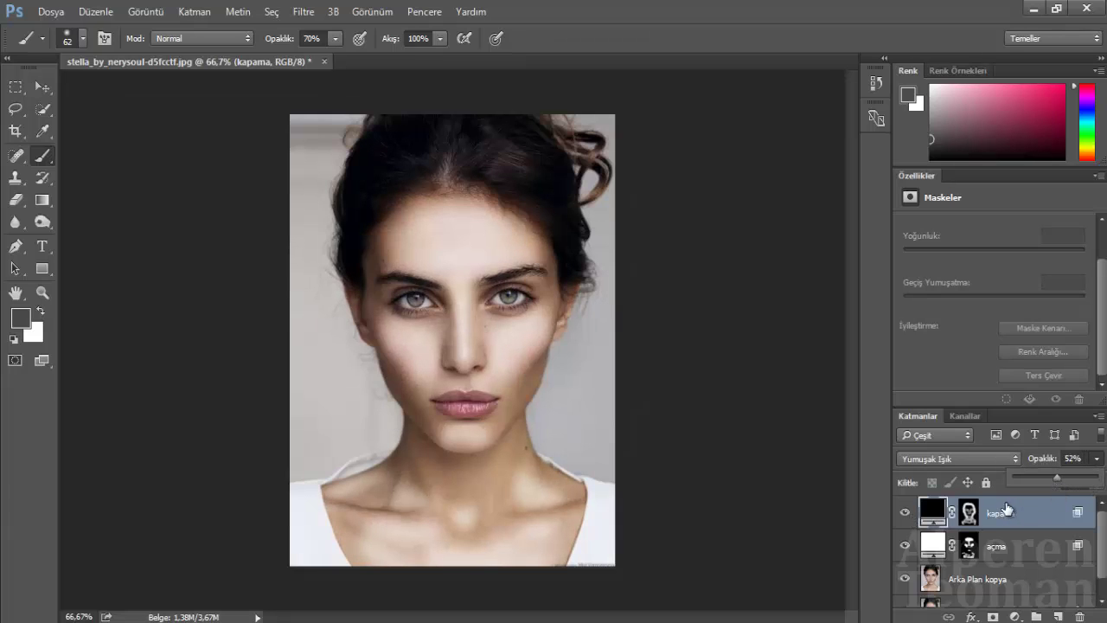
Step: Refine the kapama mask around the left temple, hairline and cheek, resizing the brush
left_click(968, 513)
right_click(383, 235, "alt")
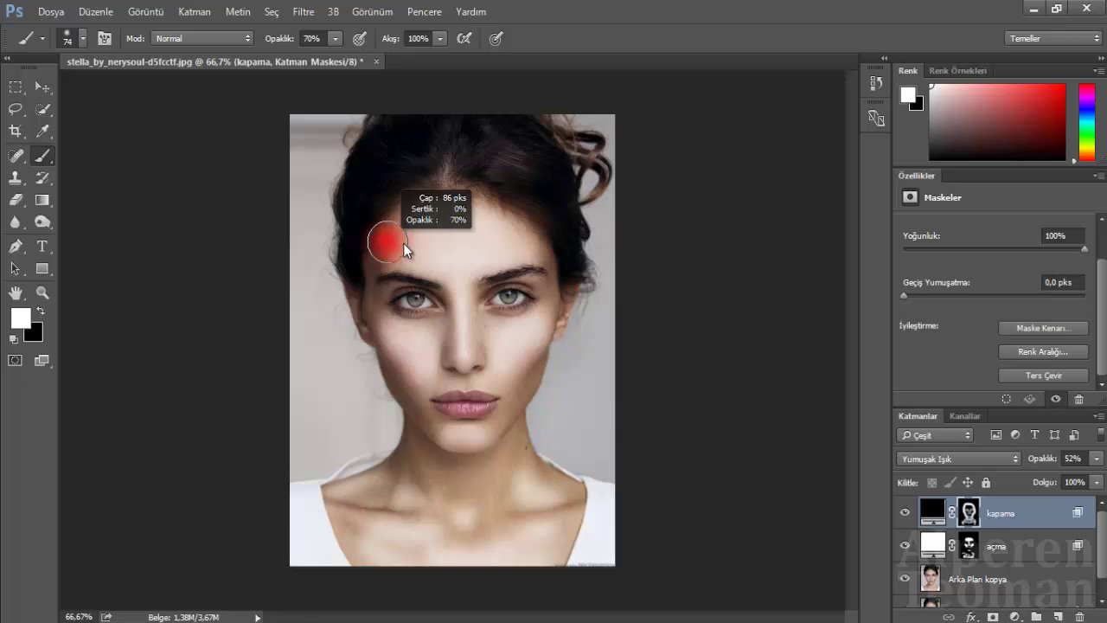
left_click_drag(406, 195, 422, 211)
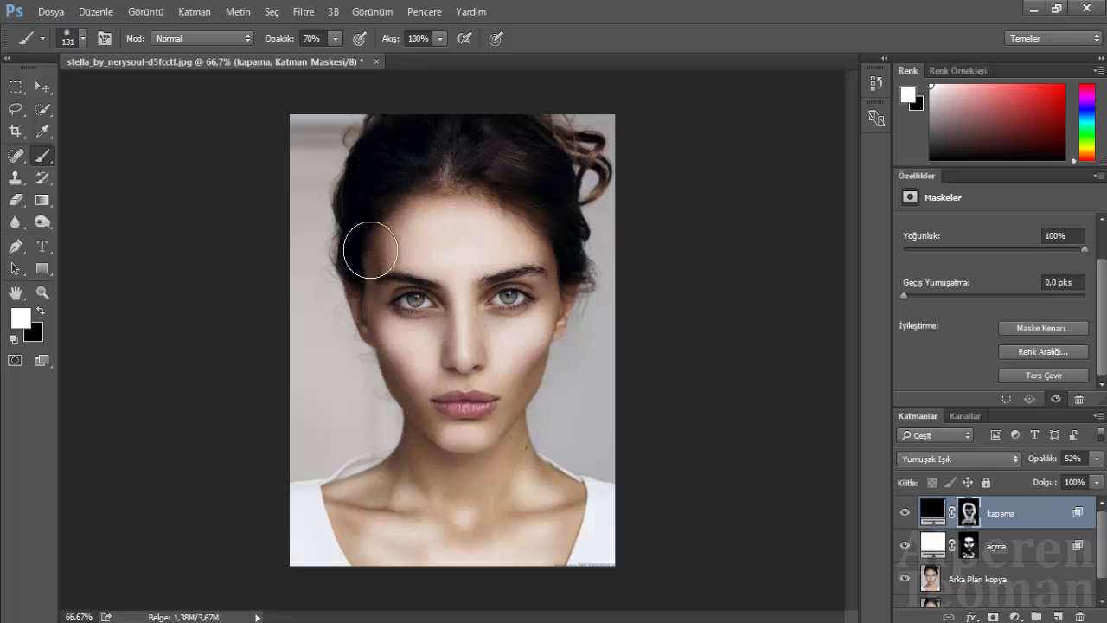
key("x")
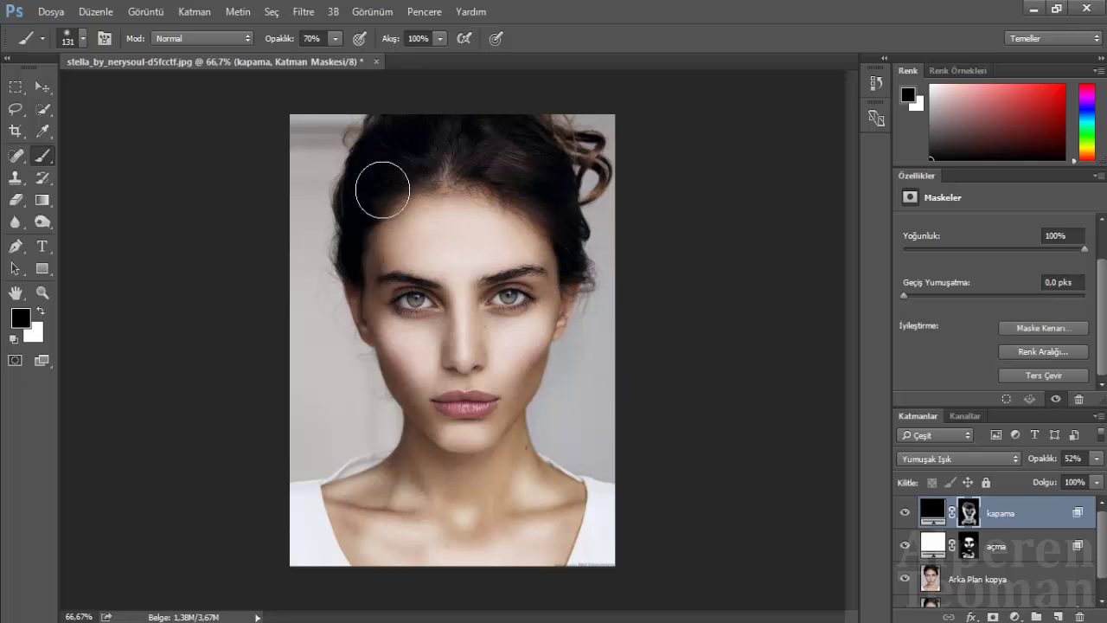
left_click_drag(383, 185, 346, 370)
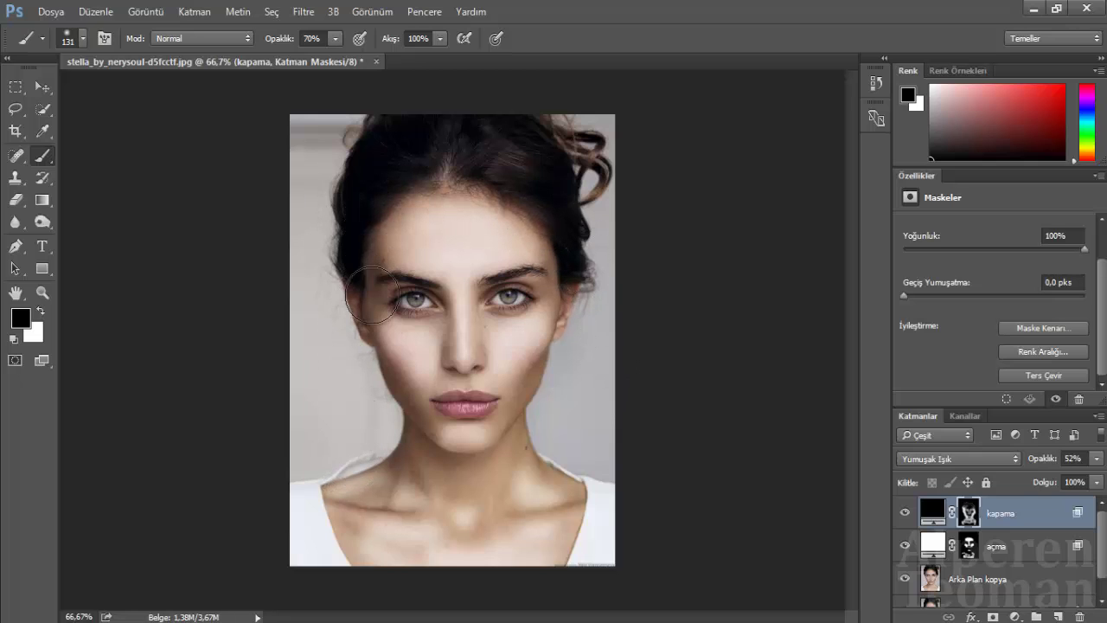
scroll(415, 294, "up", 2)
right_click(419, 312, "alt")
left_click_drag(418, 312, 395, 316)
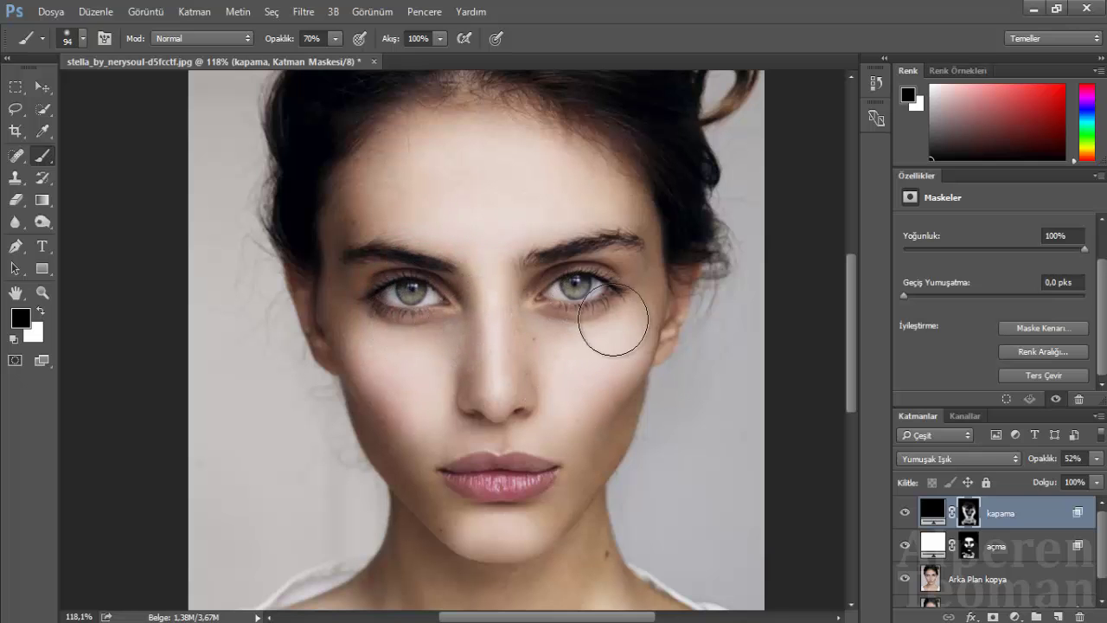
scroll(541, 350, "down", 2)
scroll(528, 381, "down", 2)
scroll(522, 412, "down", 3)
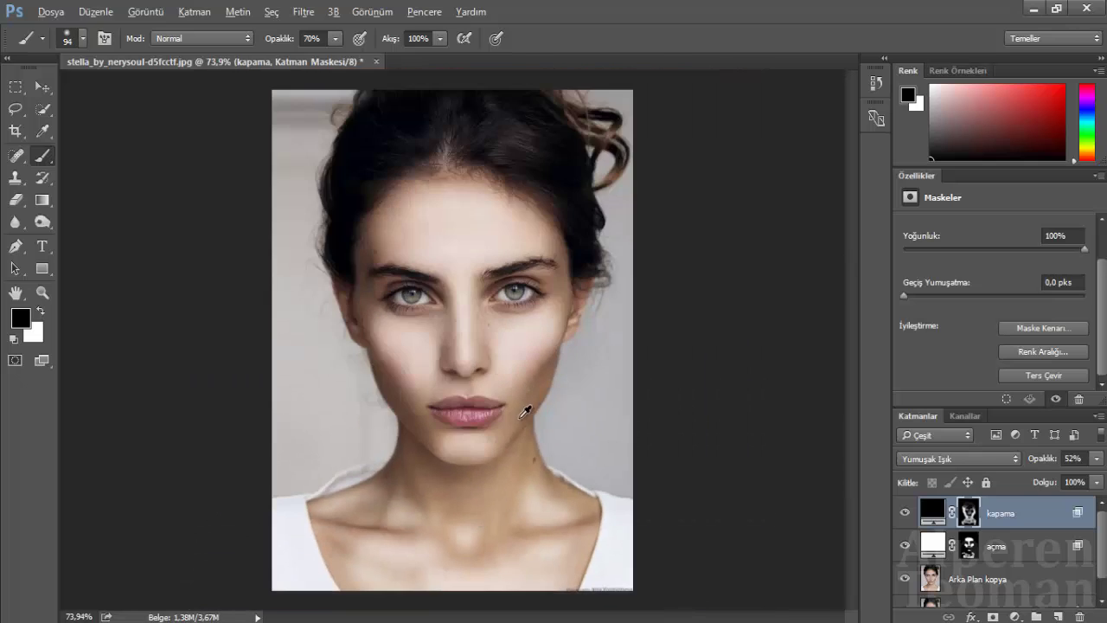
left_click_drag(519, 407, 531, 383)
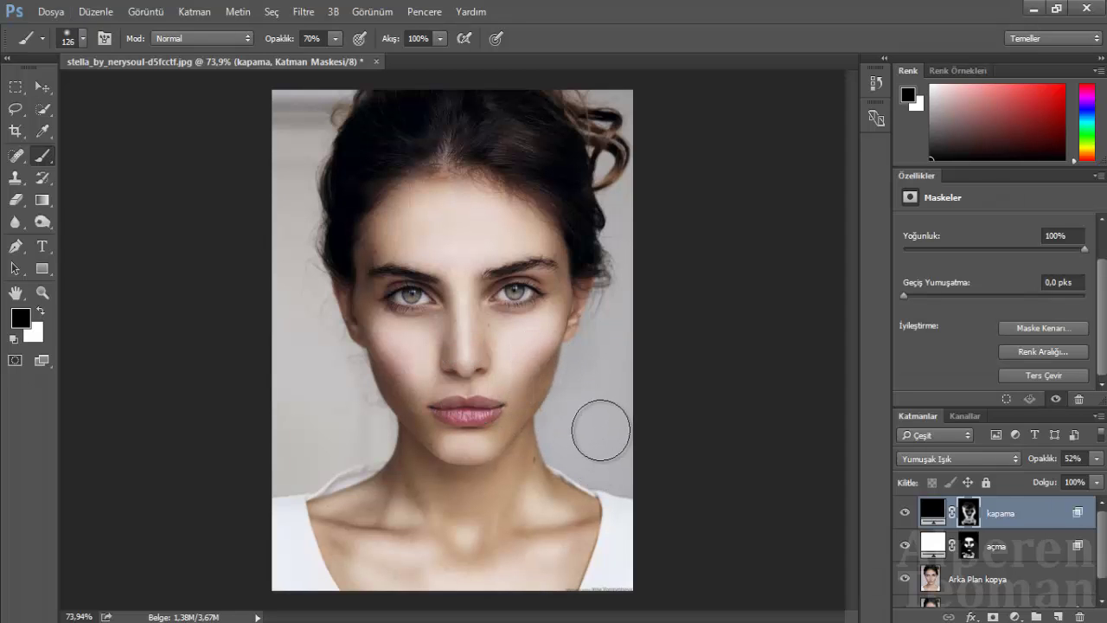
scroll(510, 360, "up", 5)
Step: Set the brush opacity to 48% and soften the shading beside the chin
left_click(334, 38)
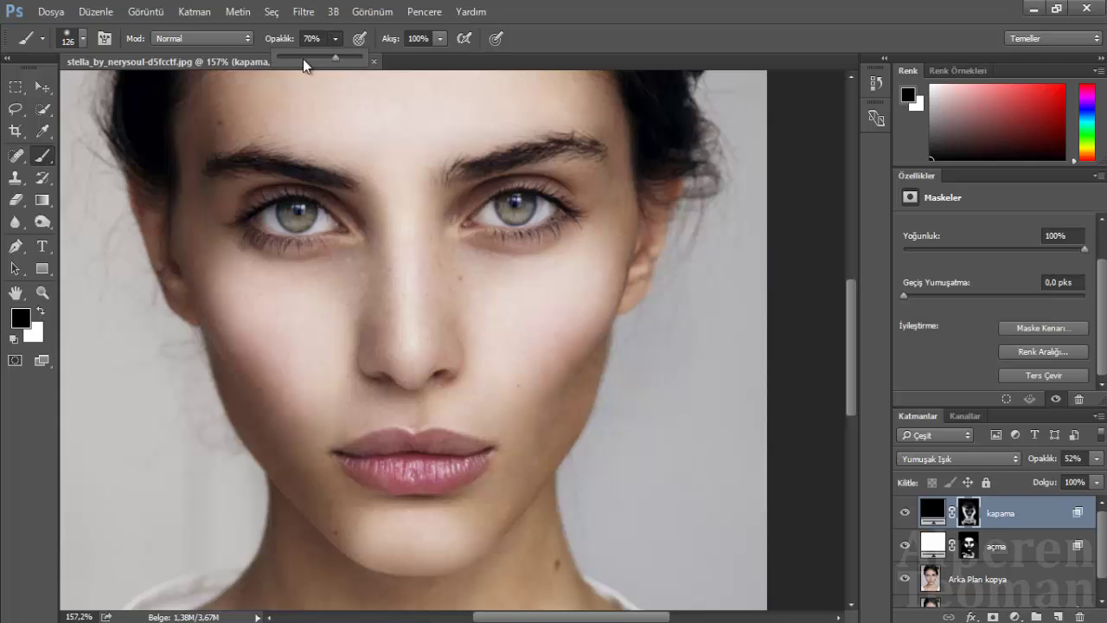
left_click_drag(543, 334, 552, 332)
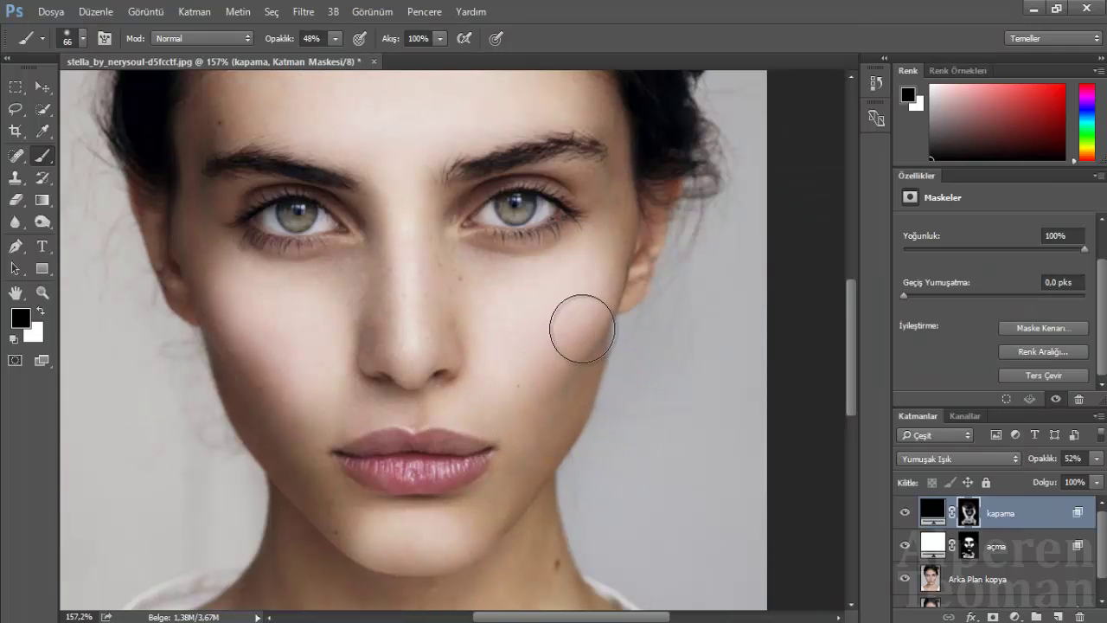
left_click_drag(333, 439, 418, 517)
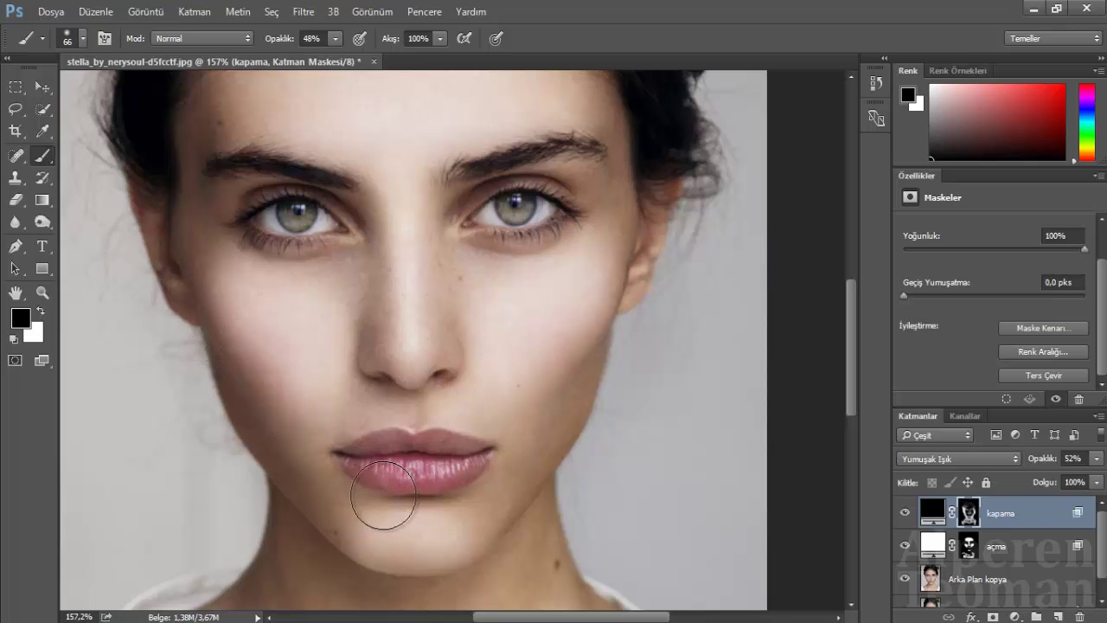
scroll(419, 517, "down", 3)
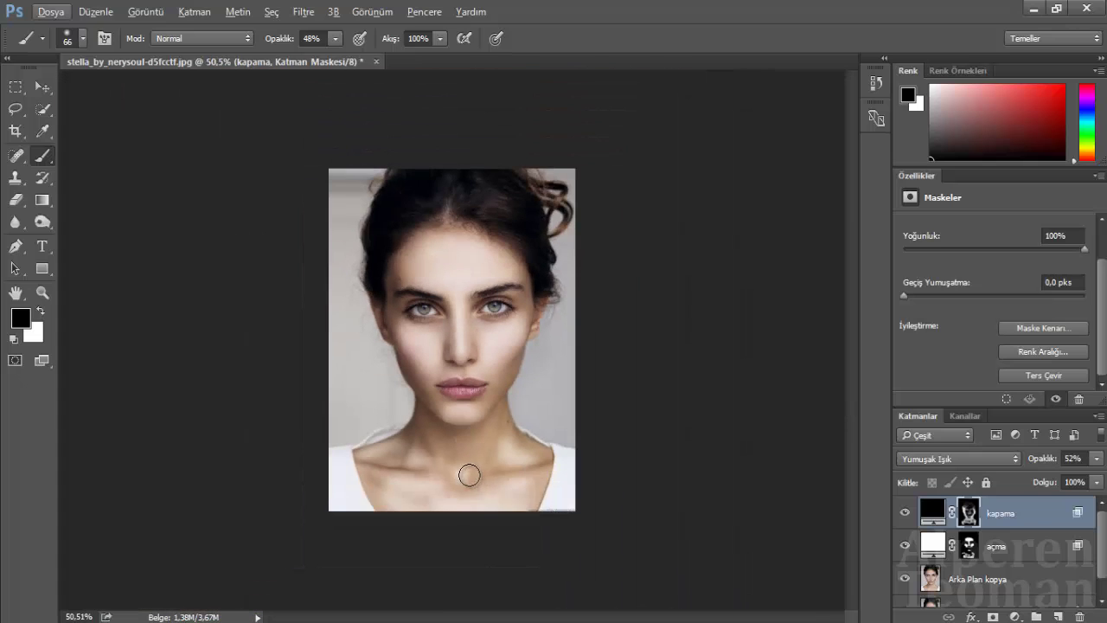
scroll(443, 458, "up", 2)
Step: Add the Eğriler 1 Curves layer and lift its RGB midpoint slightly to brighten
left_click(1014, 616)
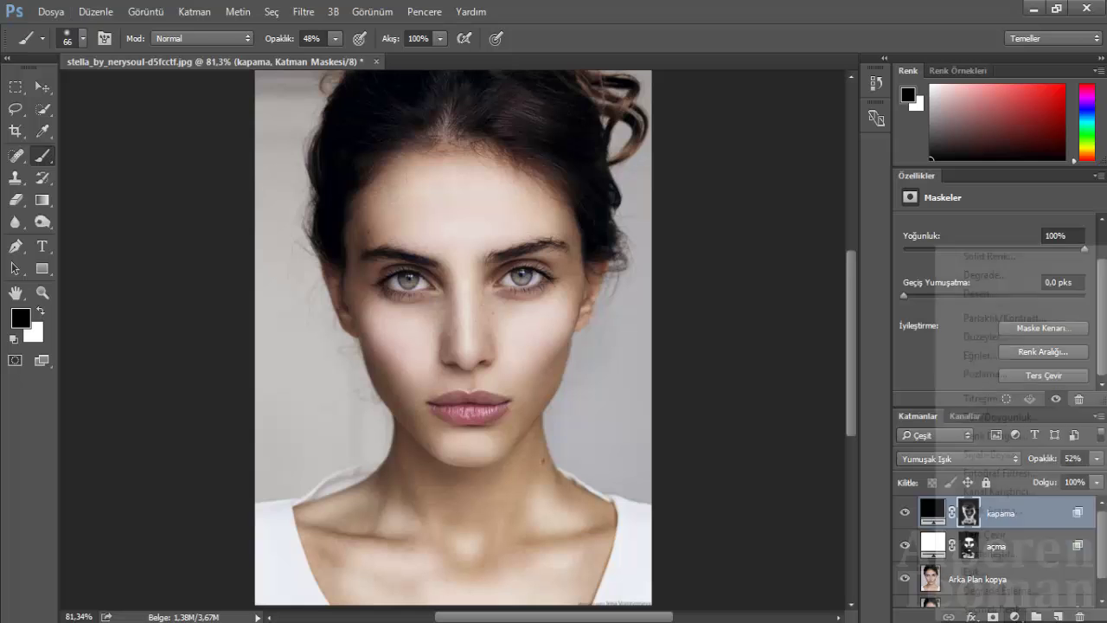
left_click(982, 355)
left_click_drag(997, 346, 1010, 338)
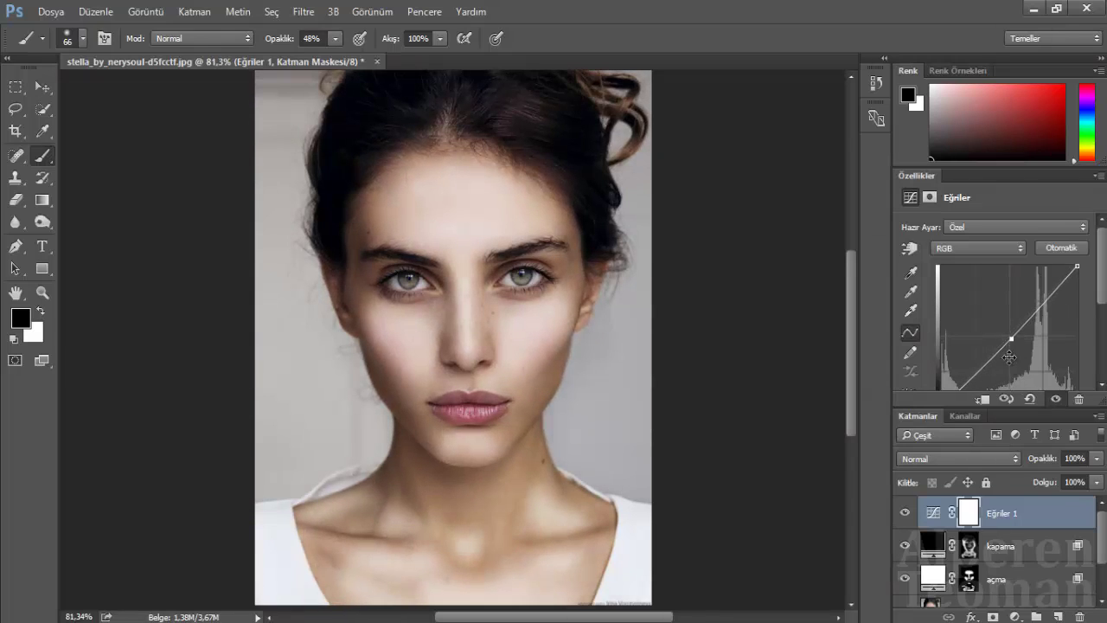
scroll(1009, 356, "down", 2)
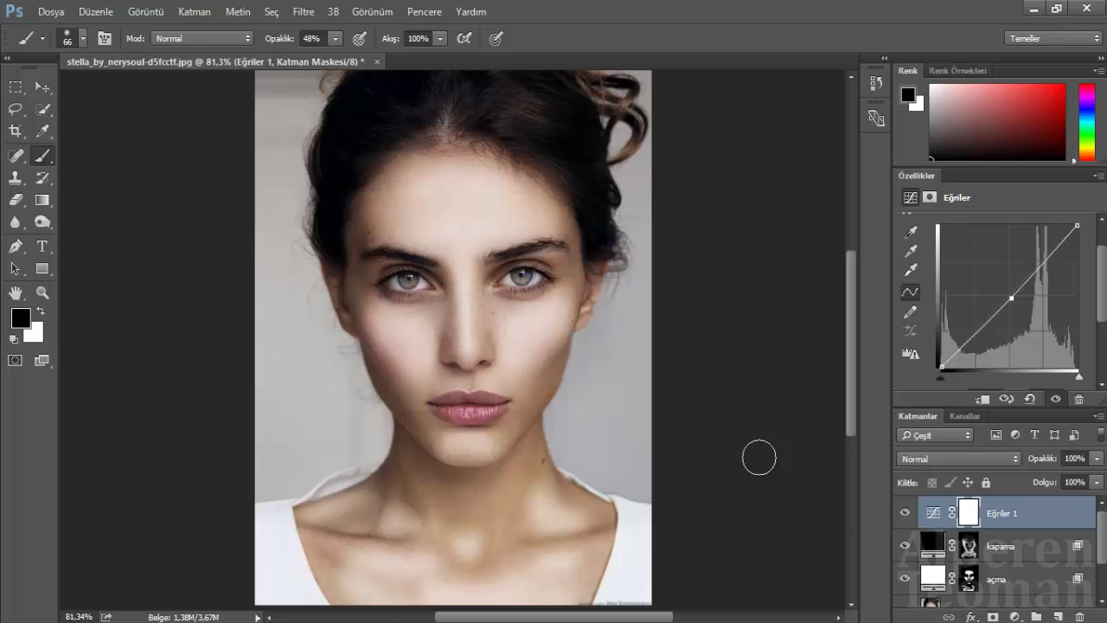
scroll(999, 585, "down", 1)
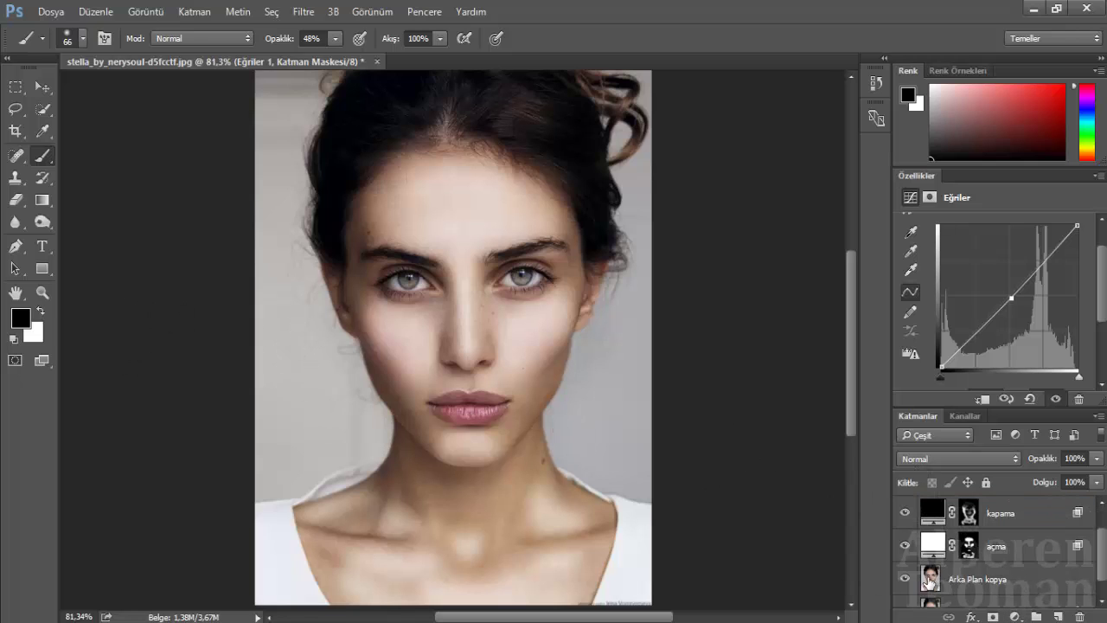
Step: On Arka Plan kopya, set up the Dodge tool with an iris-sized brush and 24% exposure
left_click(931, 581)
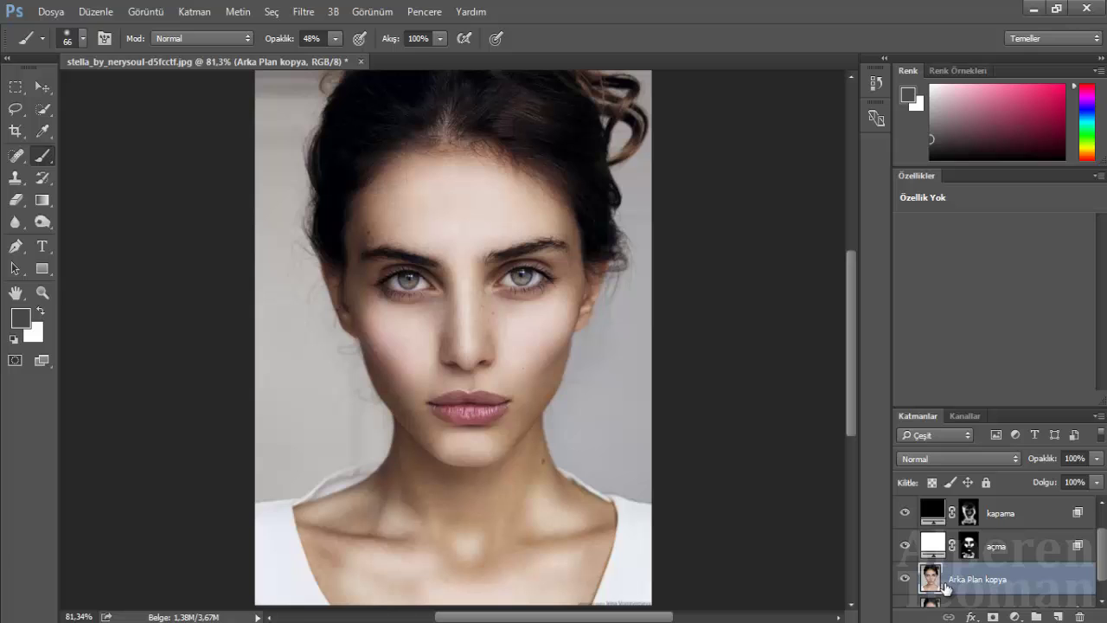
left_click(43, 224)
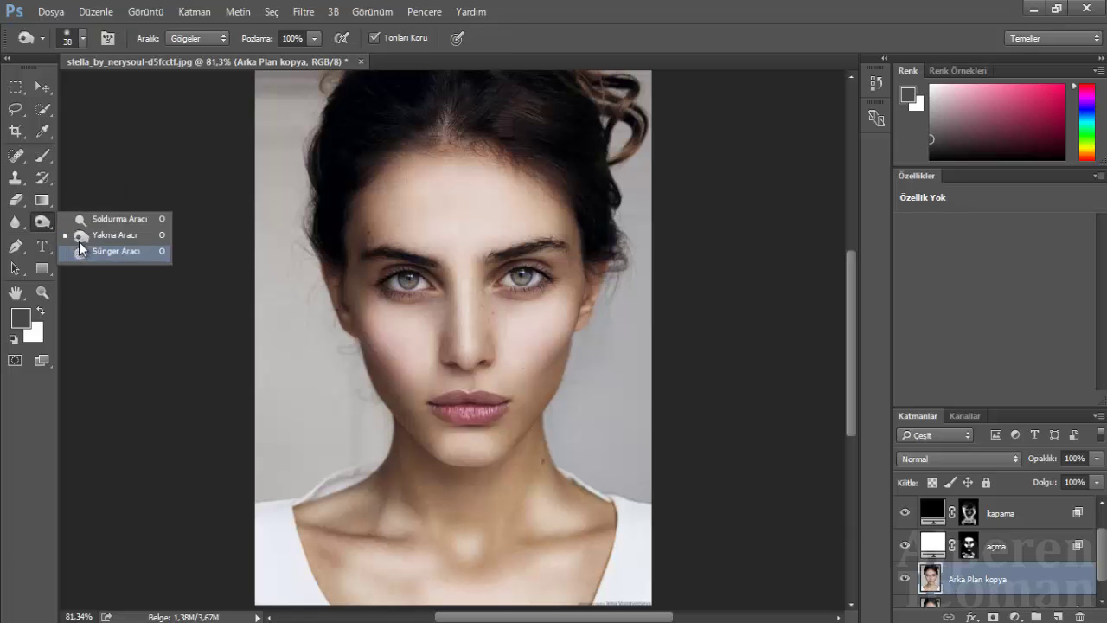
left_click(79, 224)
scroll(399, 281, "up", 5)
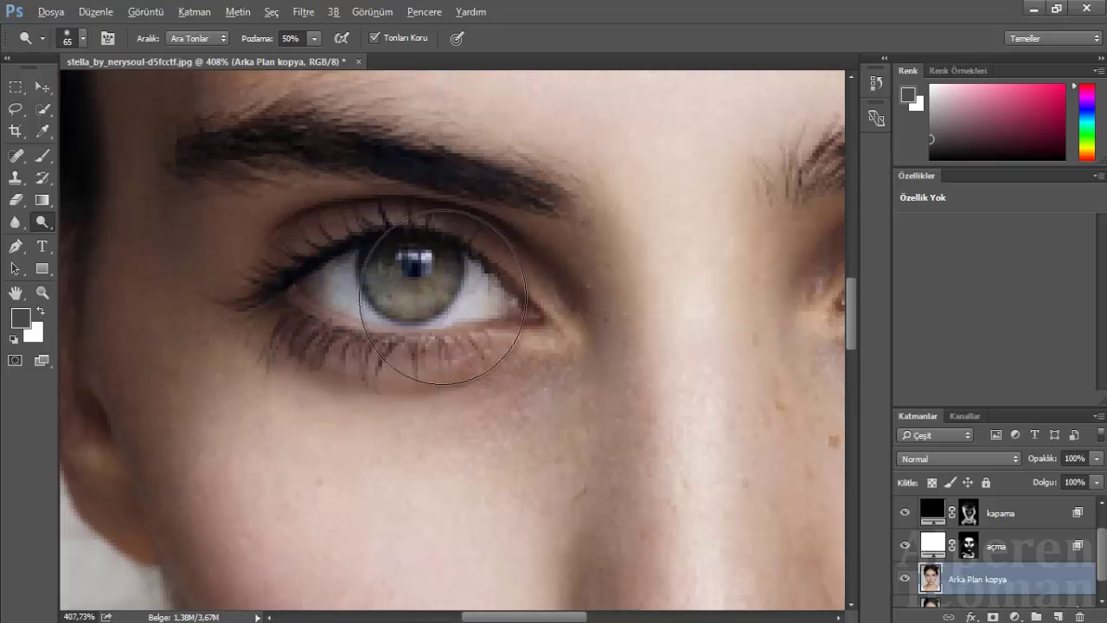
mouse_move(370, 273)
left_mouse_down()
mouse_move(440, 254)
mouse_move(400, 300)
left_mouse_up()
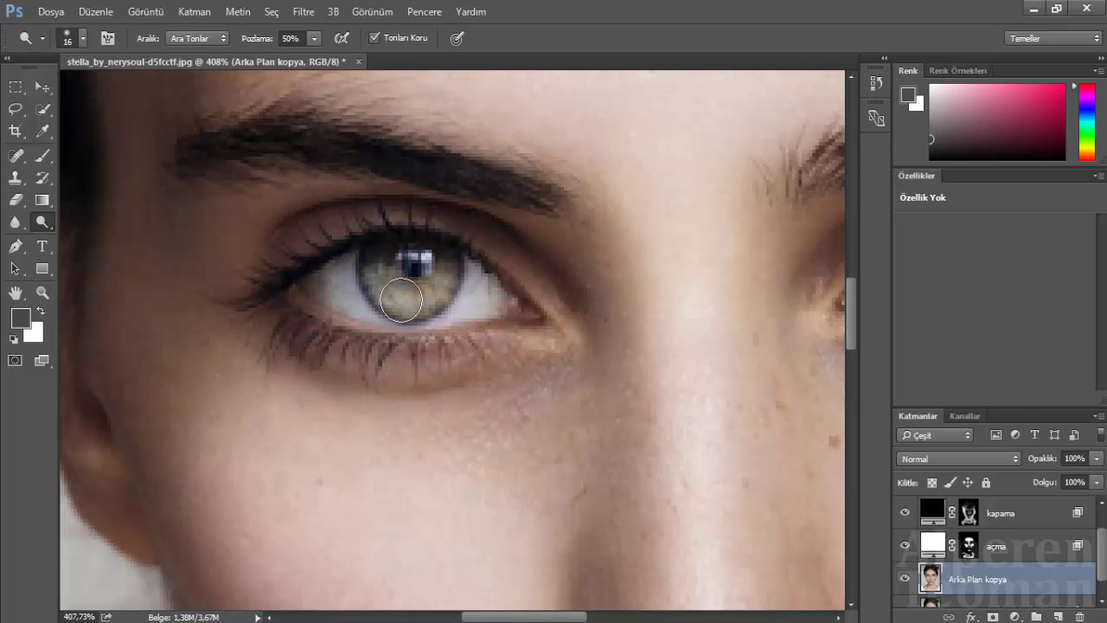
scroll(382, 271, "down", 5)
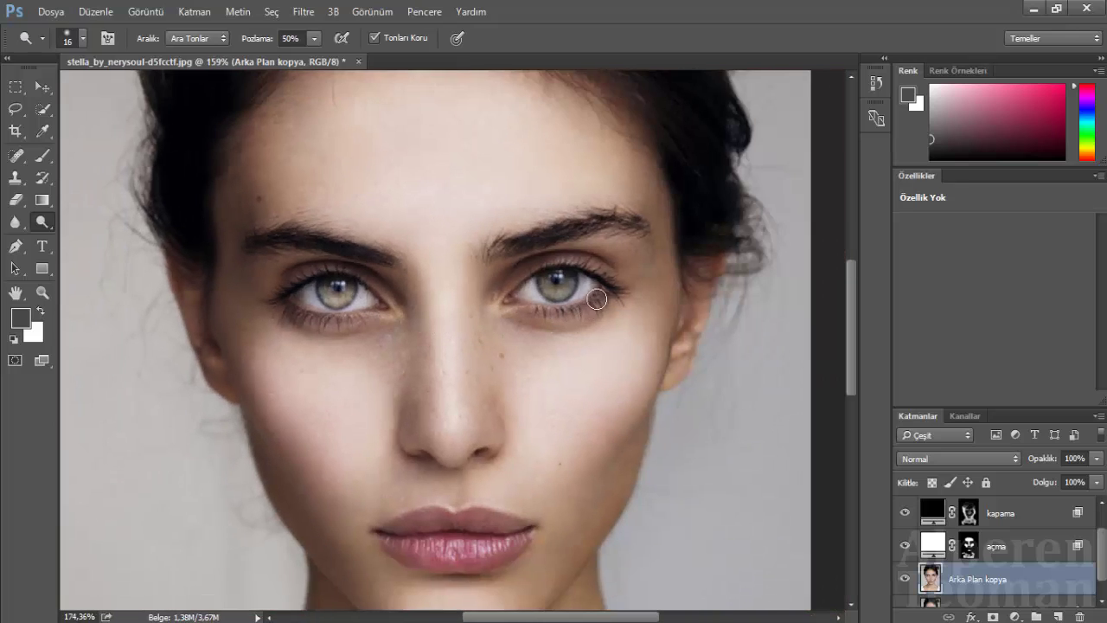
scroll(586, 302, "up", 1)
scroll(275, 285, "up", 5)
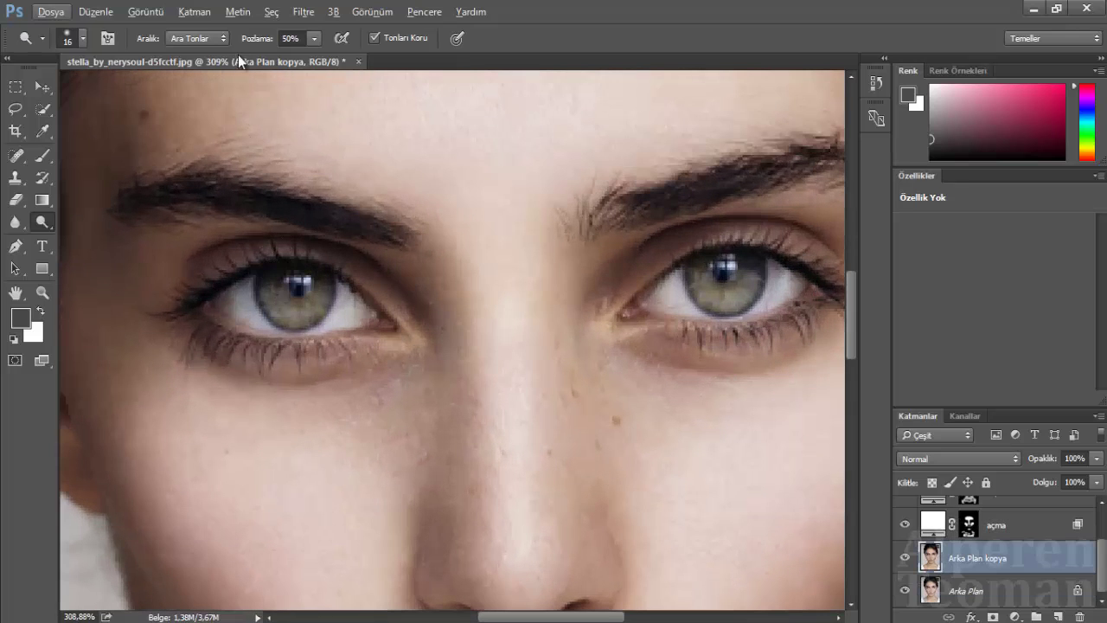
left_click(313, 38)
left_click(275, 279)
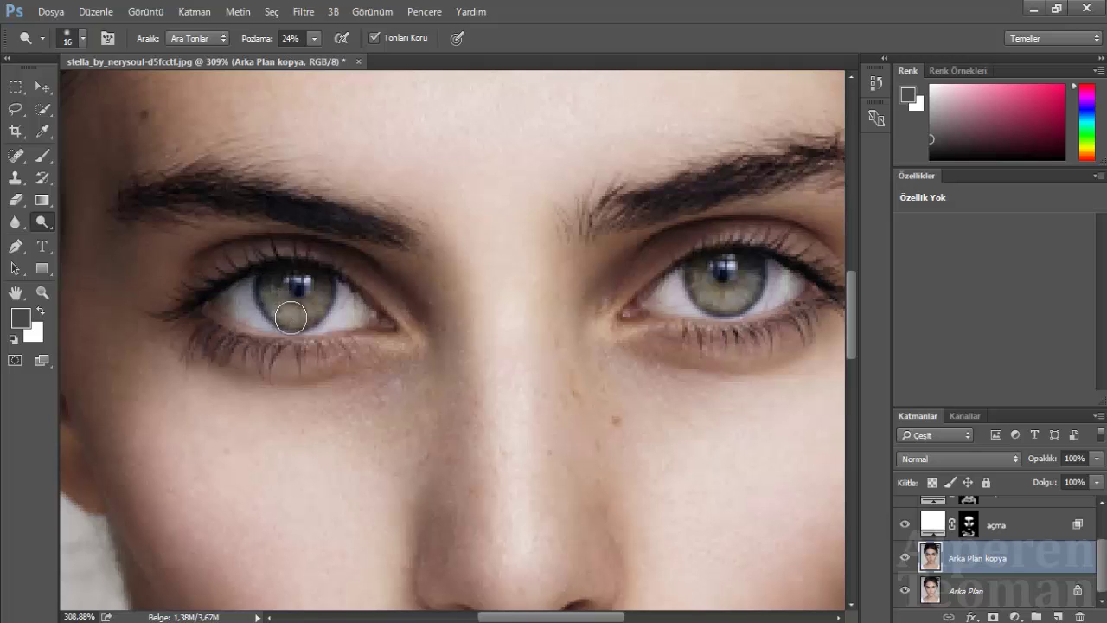
Step: Dodge the left iris and the right eye's white and iris, then zoom out
mouse_move(318, 282)
left_mouse_down()
mouse_move(269, 297)
mouse_move(289, 323)
left_mouse_up()
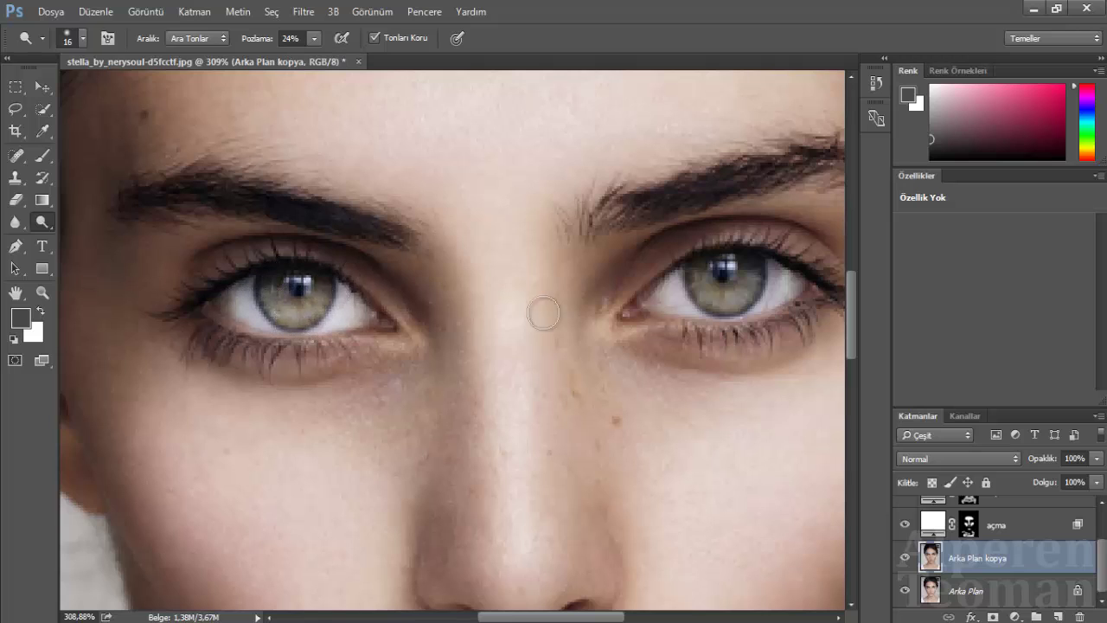
scroll(735, 294, "right", 2)
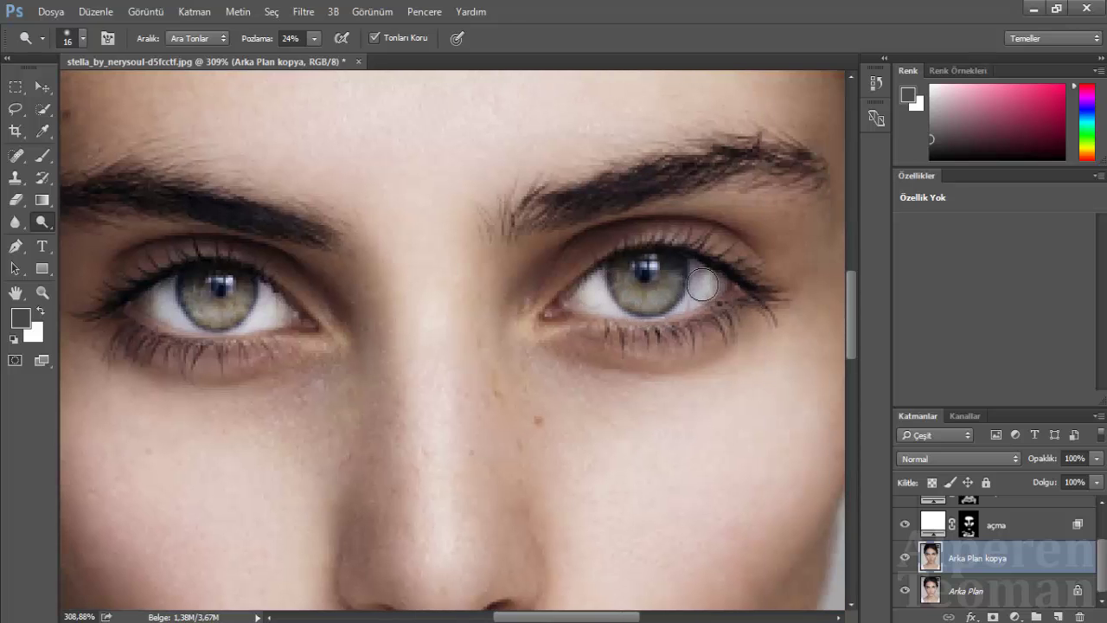
mouse_move(696, 295)
left_mouse_down()
mouse_move(622, 285)
mouse_move(676, 263)
left_mouse_up()
key("ctrl+0")
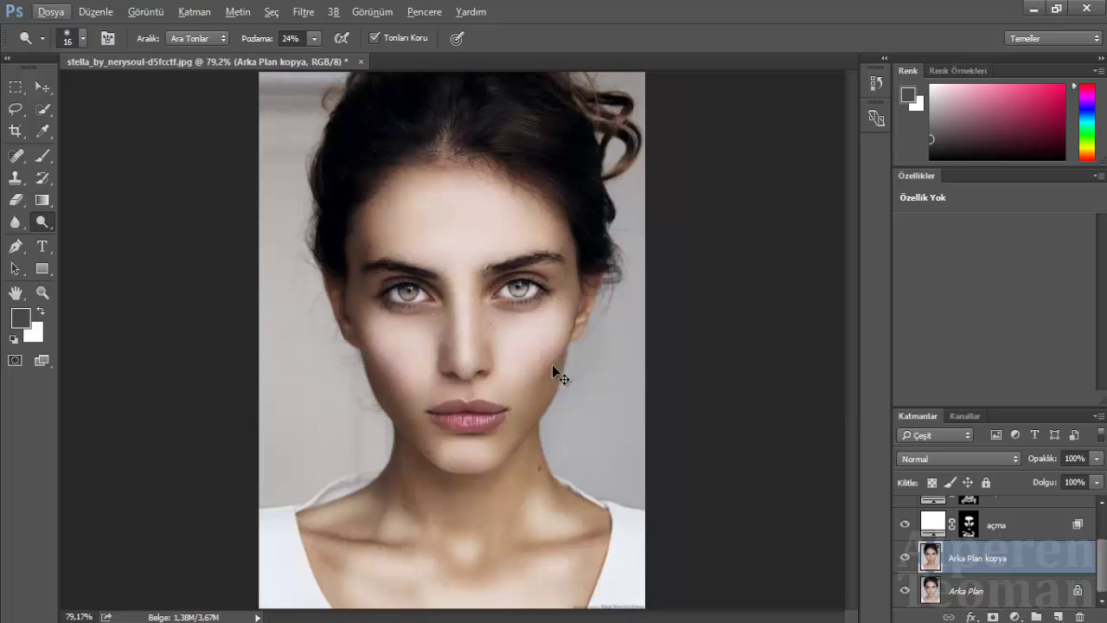
key("ctrl+minus")
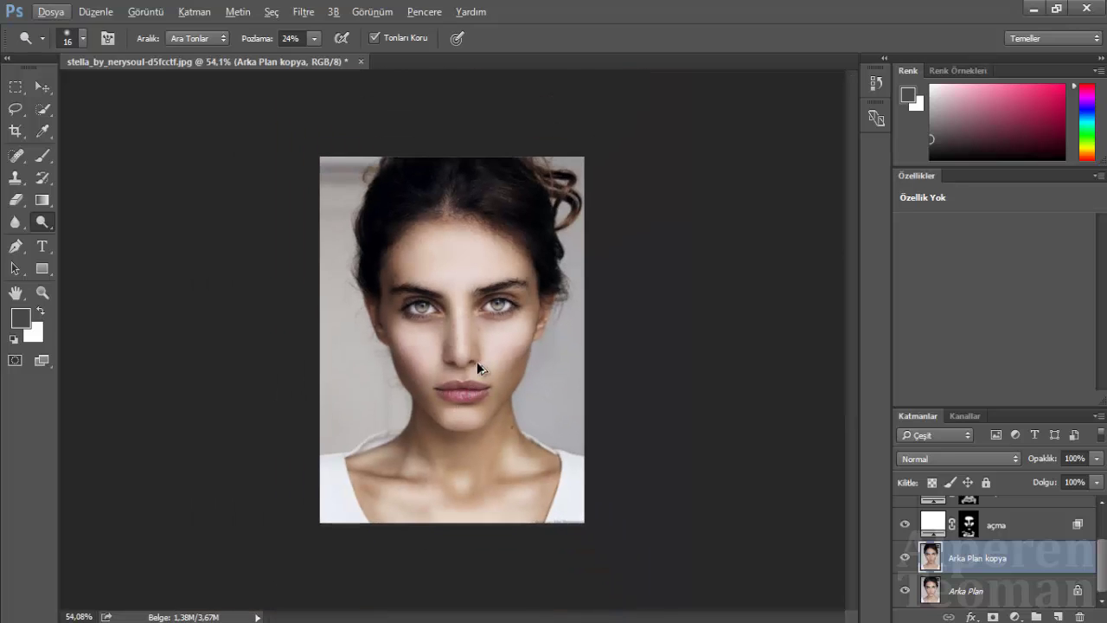
scroll(496, 341, "up", 1)
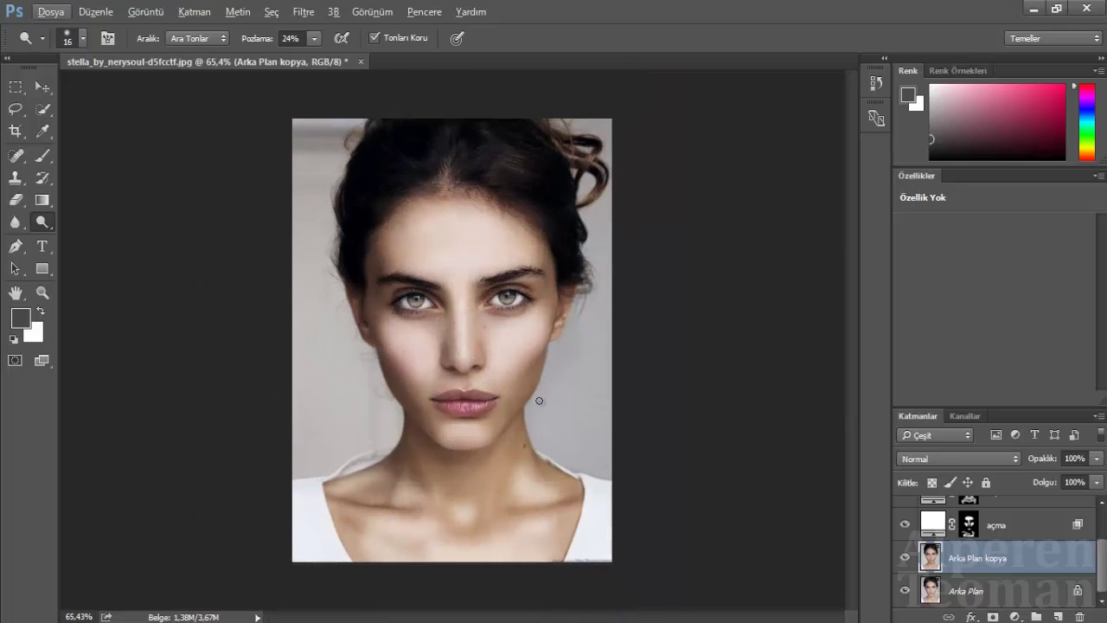
scroll(501, 420, "up", 1)
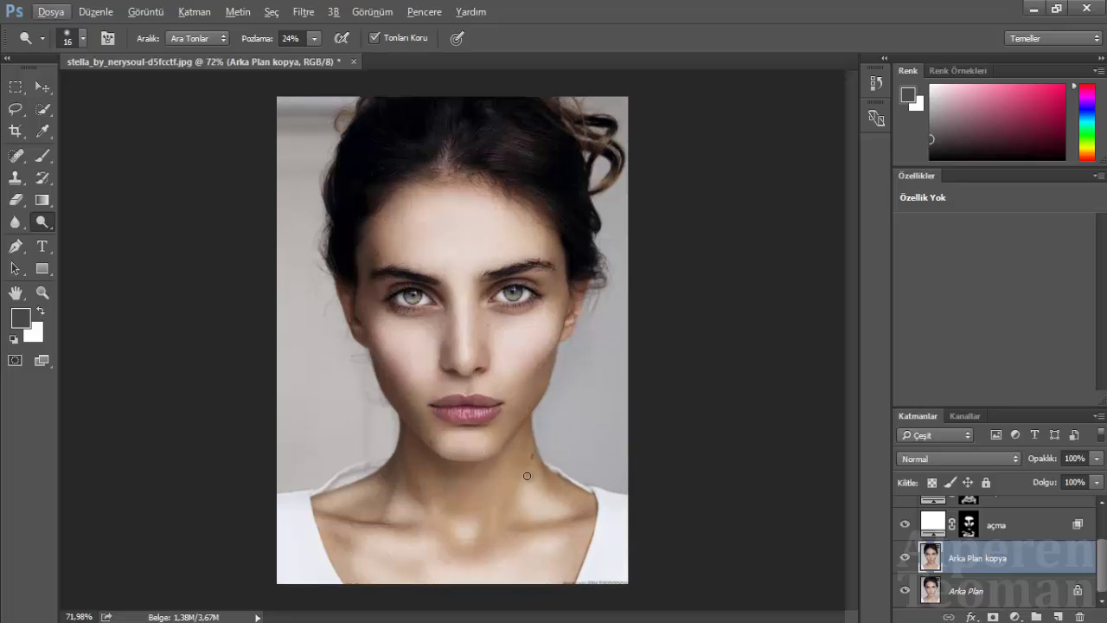
left_click(43, 86)
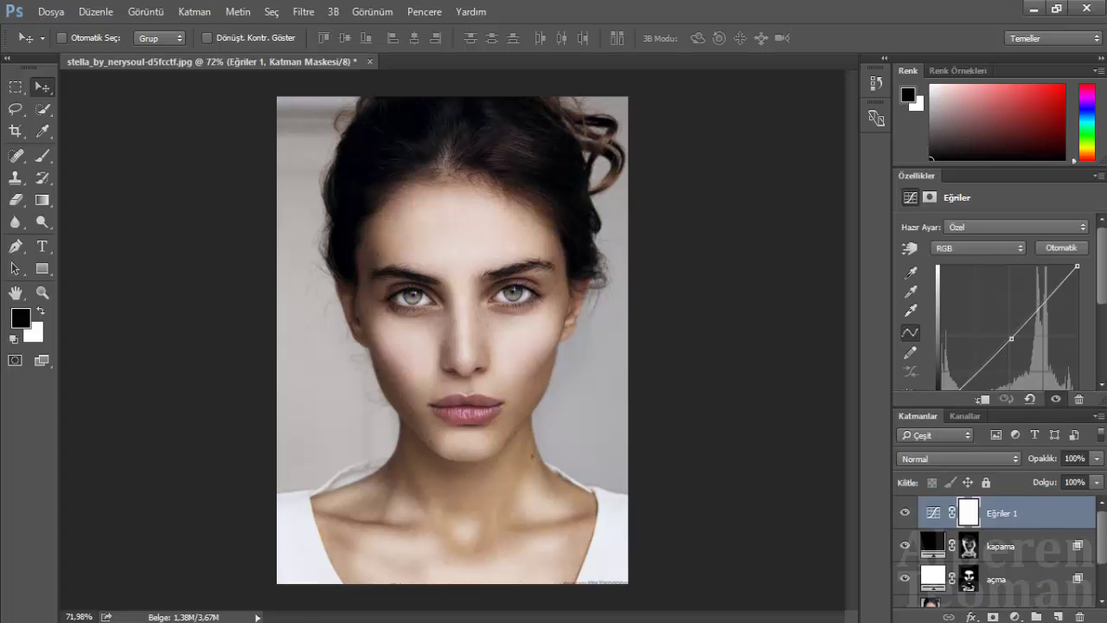
Step: Add a Hue/Saturation layer with Saturation -19
left_click(1014, 616)
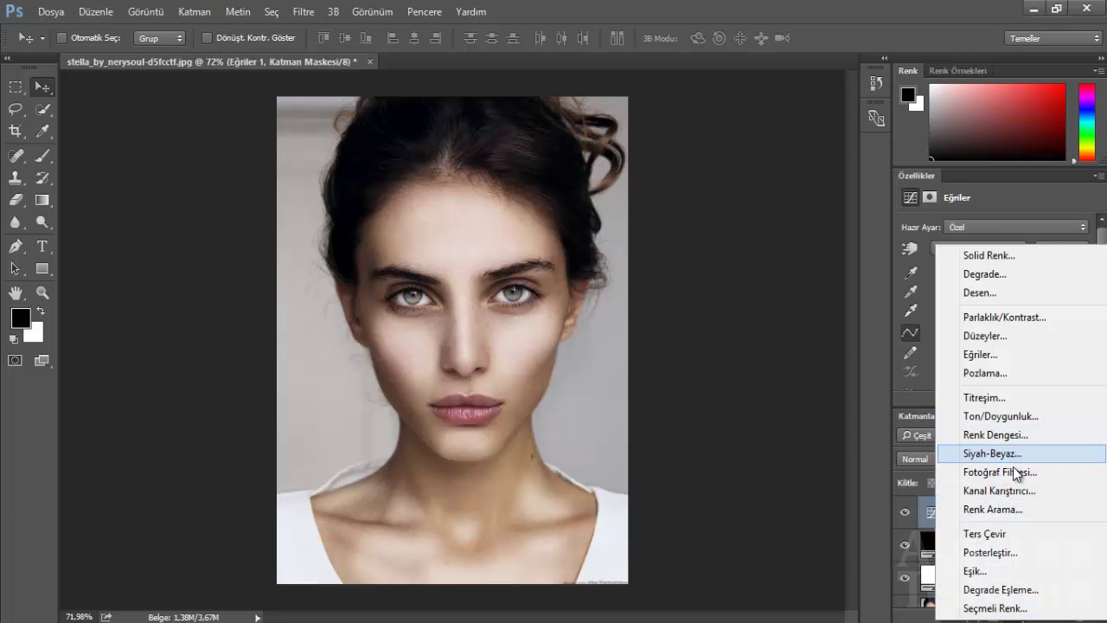
left_click(1007, 416)
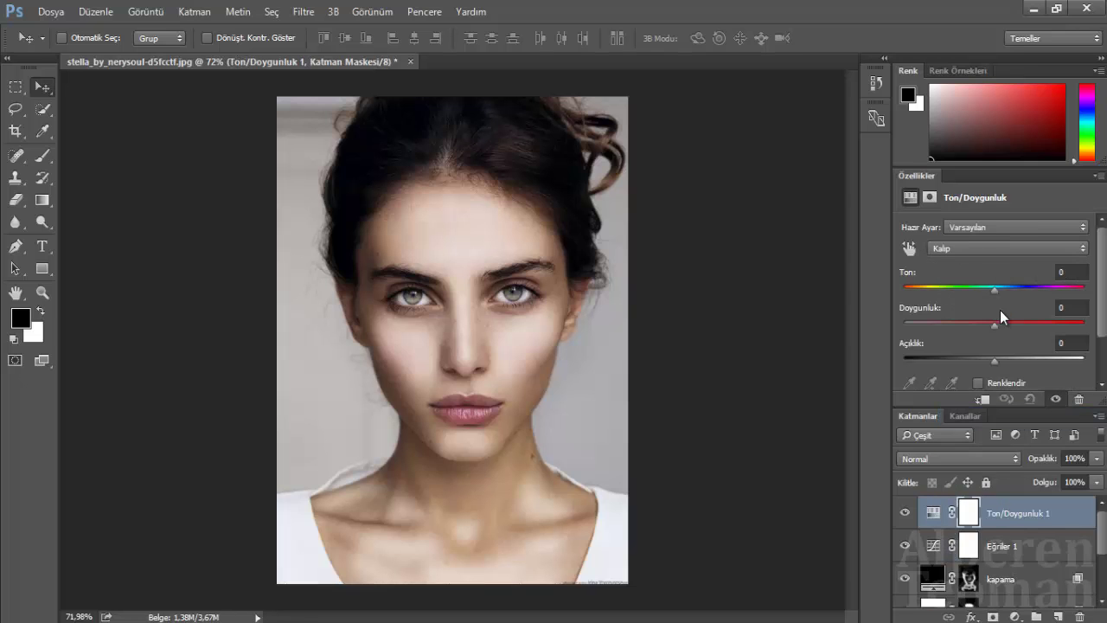
scroll(1001, 334, "down", 1)
left_click_drag(995, 311, 958, 311)
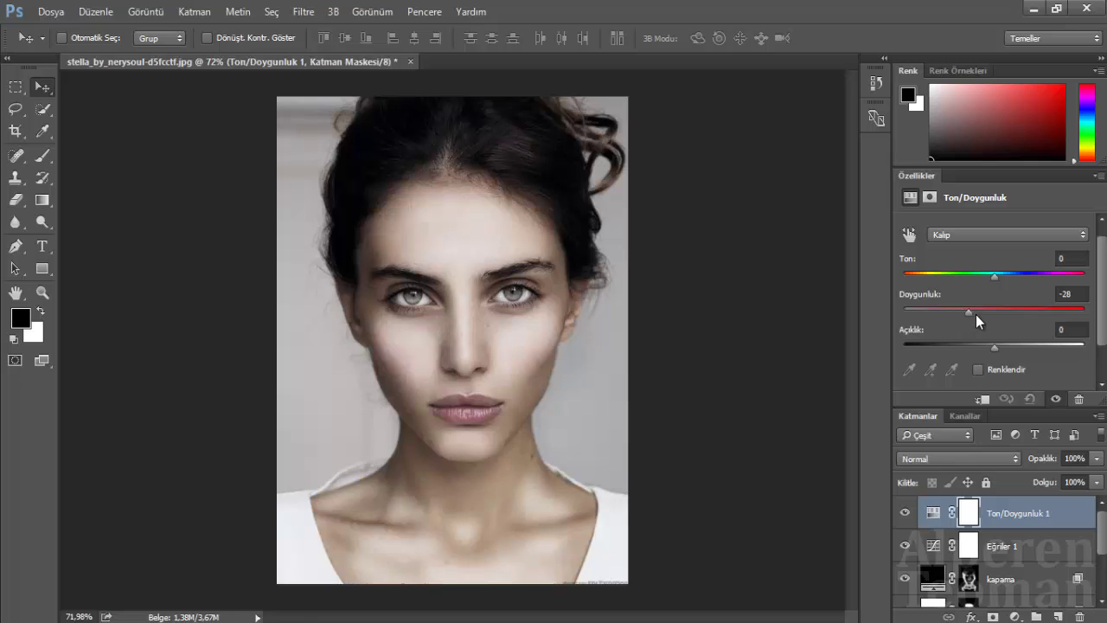
left_click(976, 313)
Step: Add a Color Balance layer: Midtones Magenta -3, Shadows Cyan -15 and Blue +3
left_click(1015, 616)
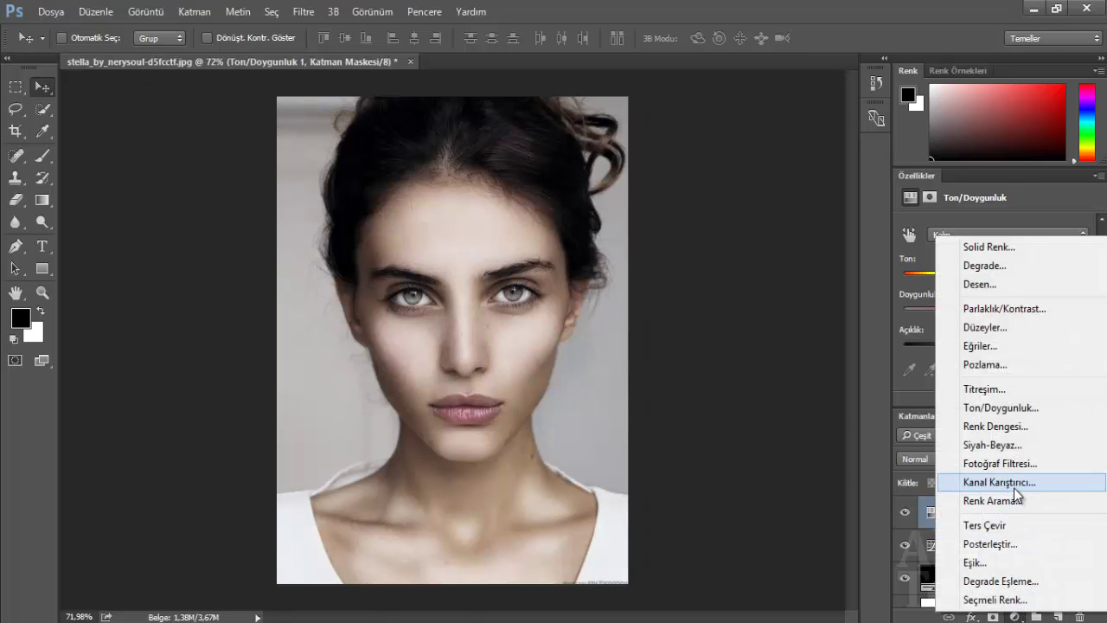
left_click(1011, 429)
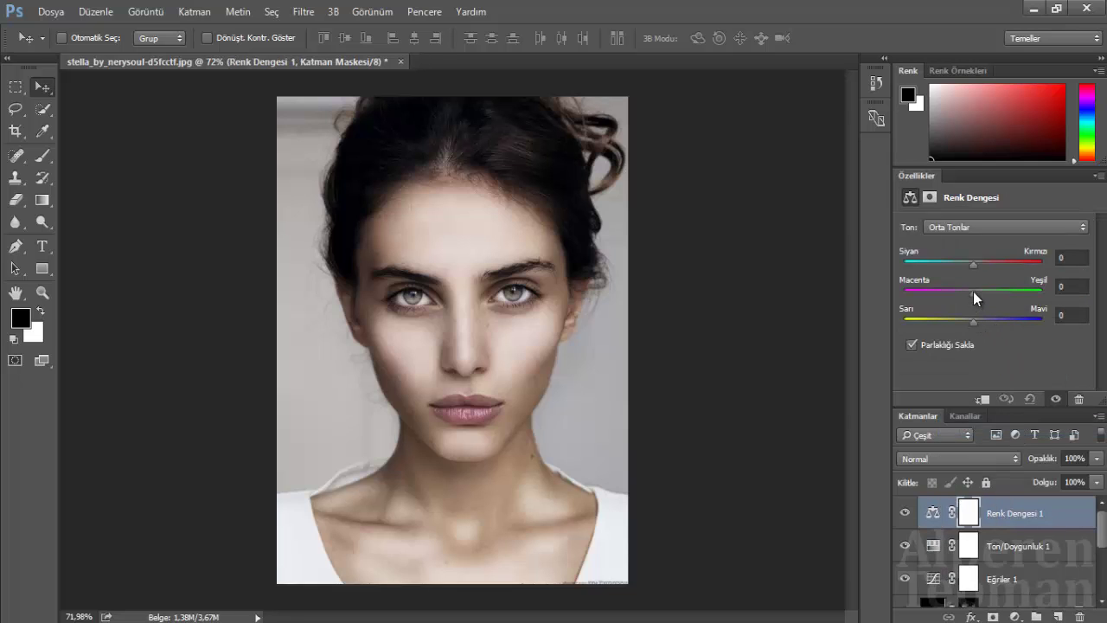
mouse_move(972, 292)
left_mouse_down()
mouse_move(982, 293)
mouse_move(969, 294)
mouse_move(963, 267)
left_mouse_up()
left_click(975, 225)
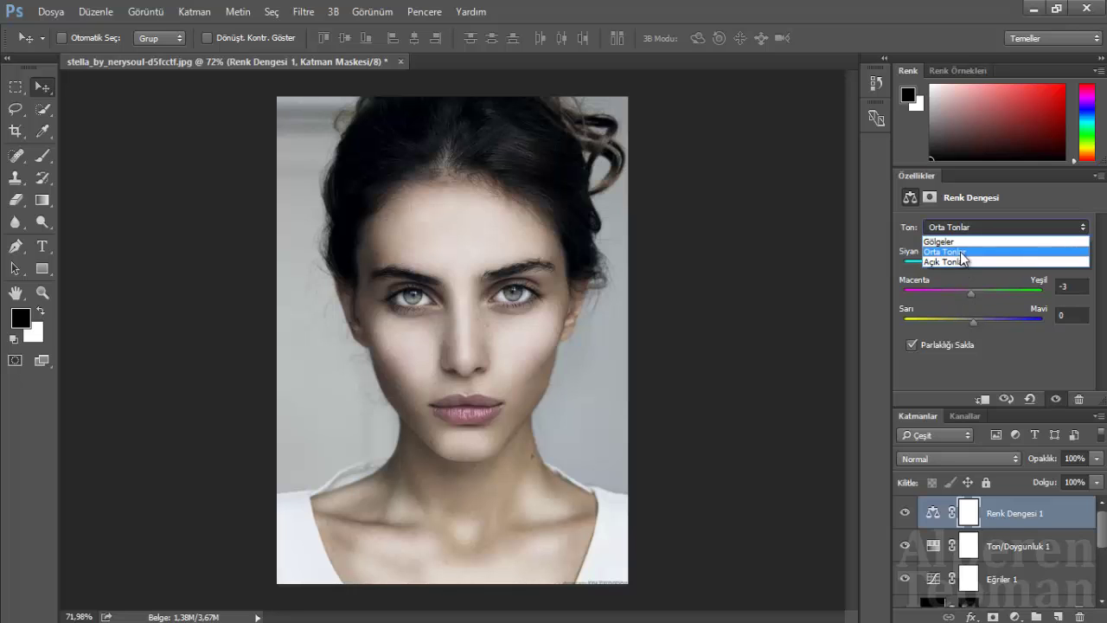
left_click(955, 241)
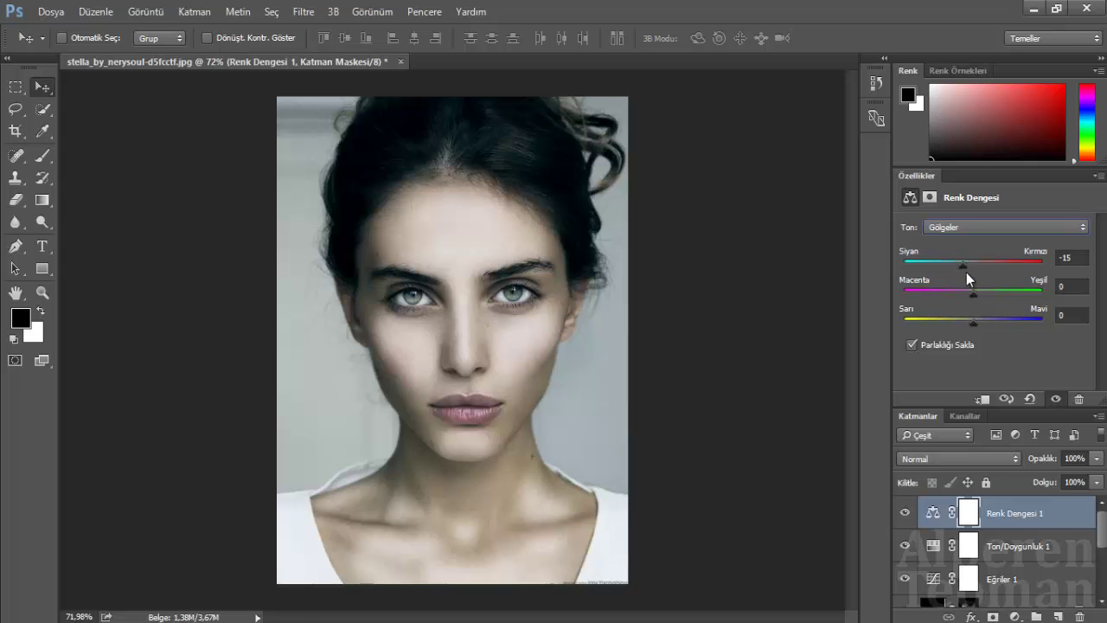
left_click_drag(972, 320, 975, 327)
scroll(461, 374, "up", 3)
scroll(459, 378, "up", 3)
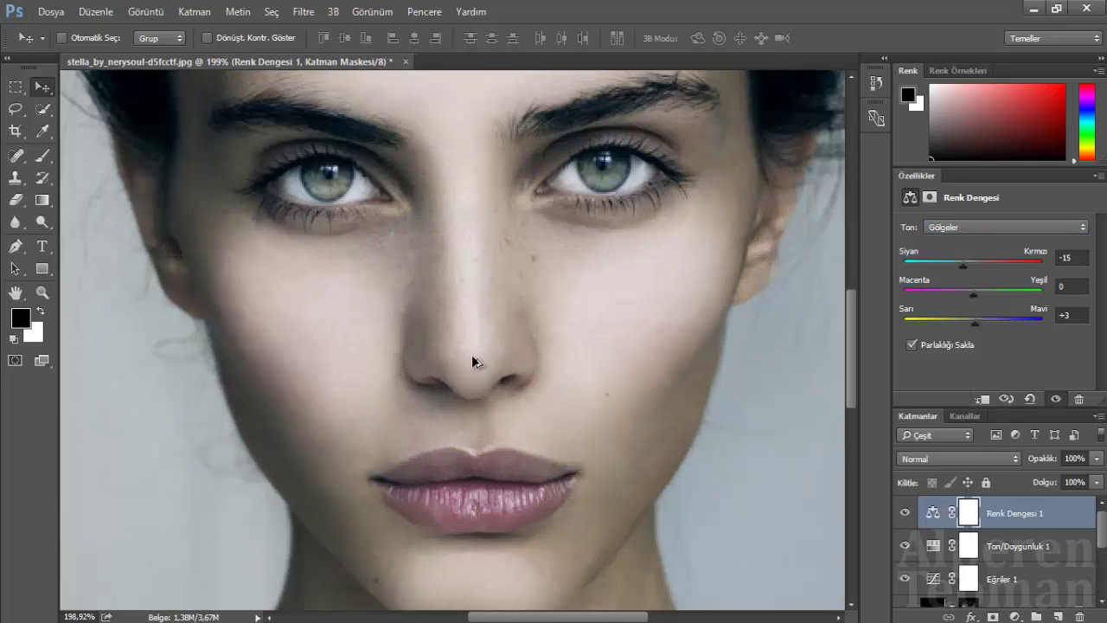
left_click(16, 156)
Step: On the Arka Plan kopya layer, heal the blemish beside the nose, the cheek mole and nose spots
scroll(992, 523, "down", 2)
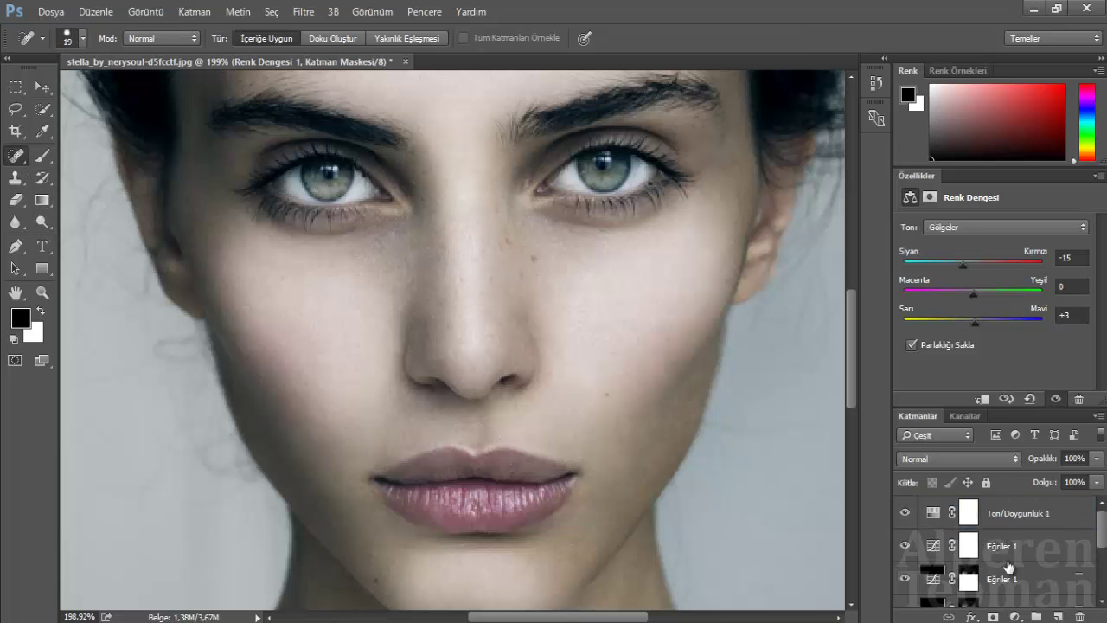
scroll(1001, 560, "down", 3)
left_click(1002, 558)
scroll(400, 217, "up", 1)
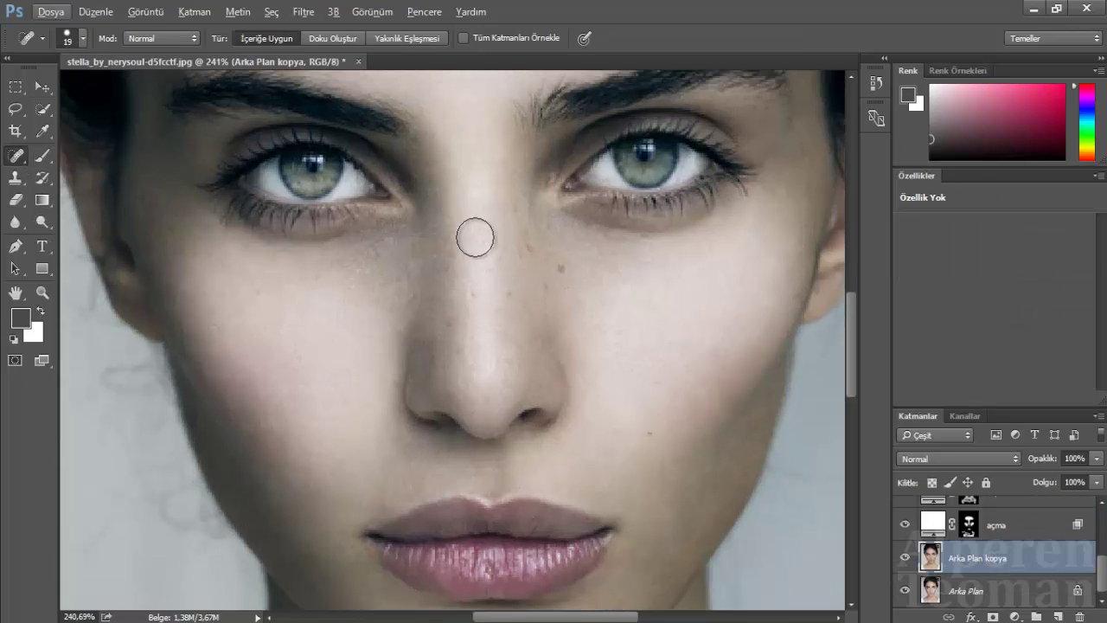
scroll(477, 239, "up", 1)
left_click_drag(536, 288, 516, 372)
left_click(562, 325)
left_click_drag(515, 272, 509, 247)
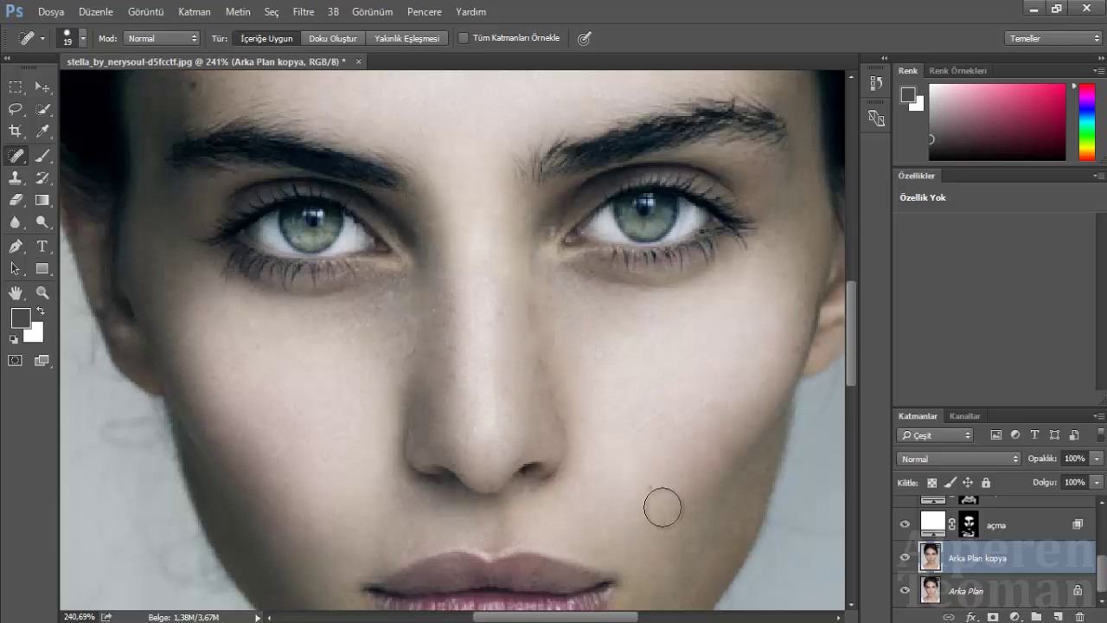
Step: Switch to the Spot Healing Brush and heal the blemishes on the forehead
right_click(12, 158)
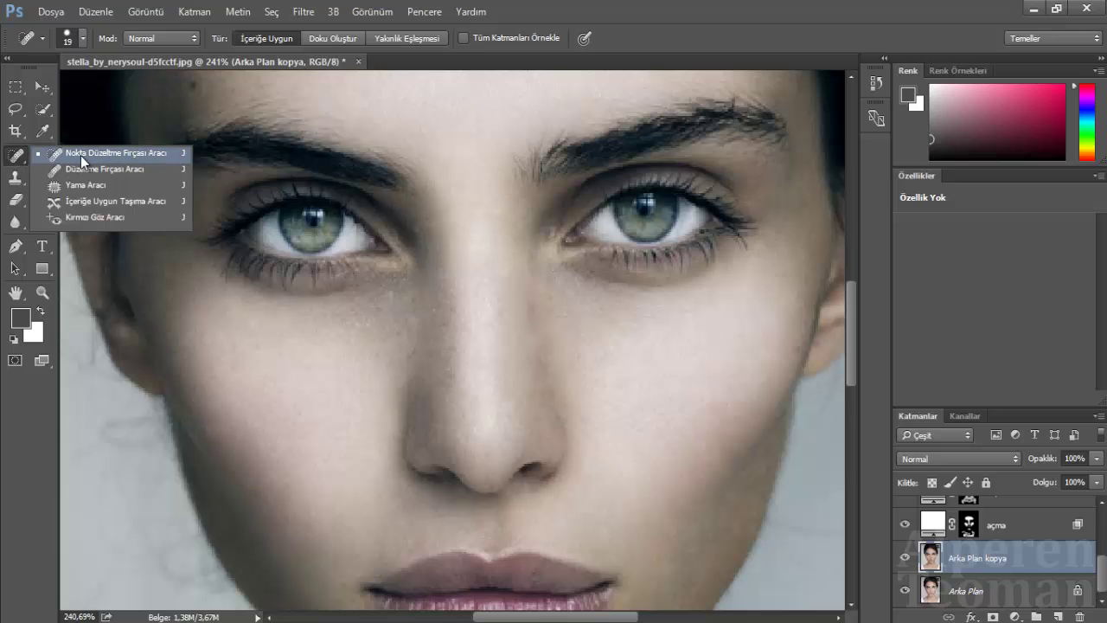
left_click(80, 156)
scroll(260, 173, "up", 2)
left_click_drag(169, 141, 240, 153)
scroll(260, 155, "down", 2)
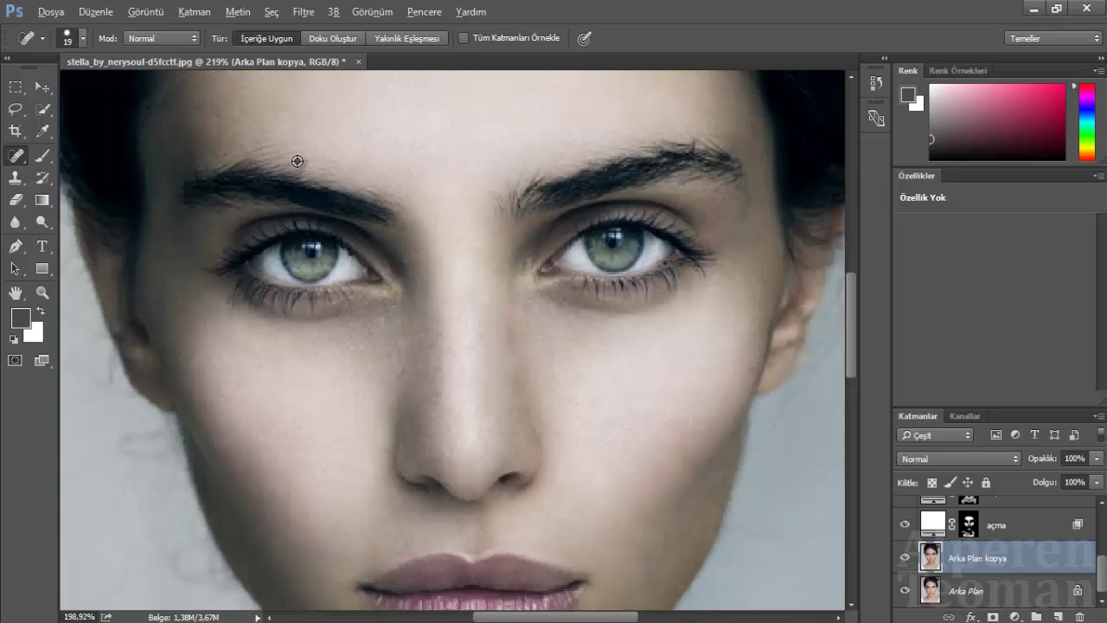
scroll(415, 260, "down", 2)
scroll(519, 346, "down", 1)
left_click_drag(424, 233, 425, 303)
Step: Spot-heal the mole on the neck and the spots on the lower neck and throat
scroll(563, 415, "down", 1)
scroll(368, 392, "down", 1)
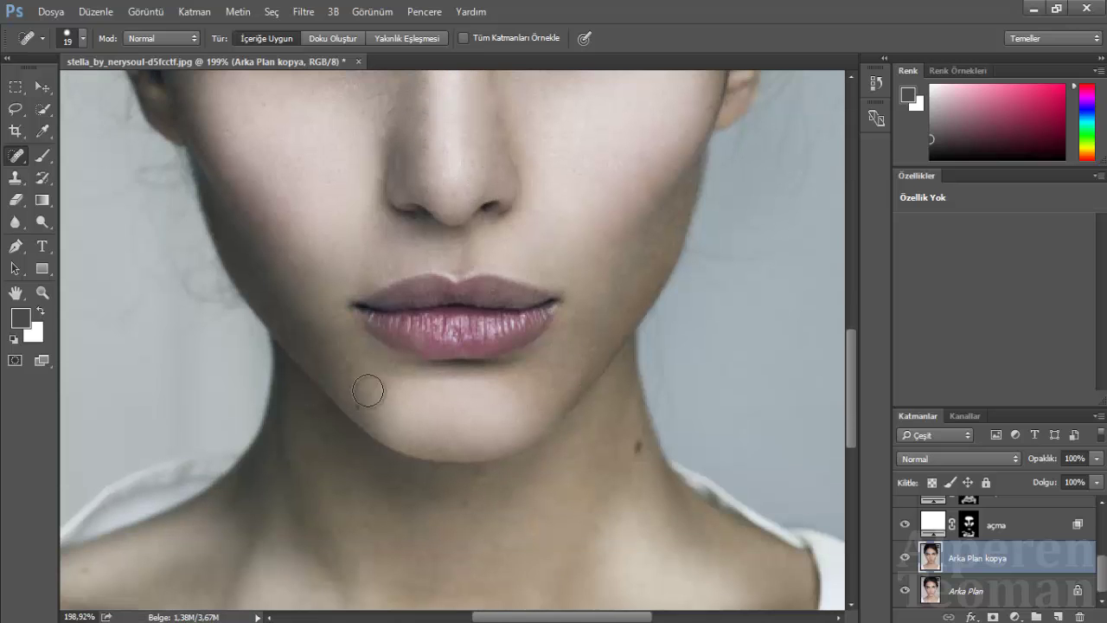
scroll(553, 440, "down", 1)
left_click(637, 366)
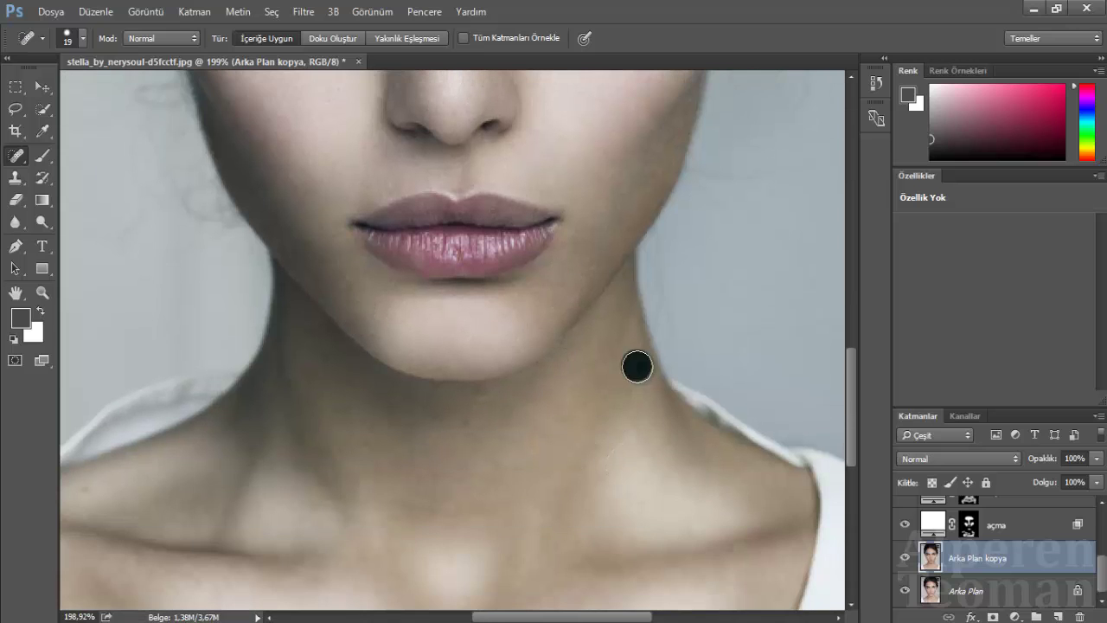
scroll(615, 418, "down", 2)
scroll(563, 457, "down", 2)
scroll(563, 519, "down", 1)
scroll(554, 466, "up", 2)
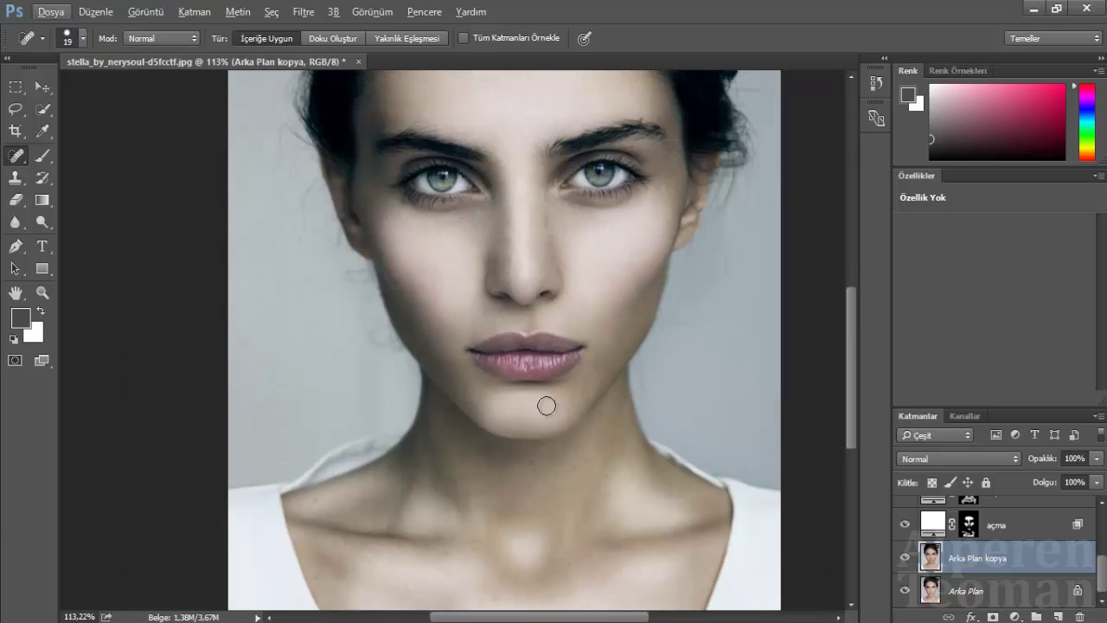
scroll(343, 525, "up", 2)
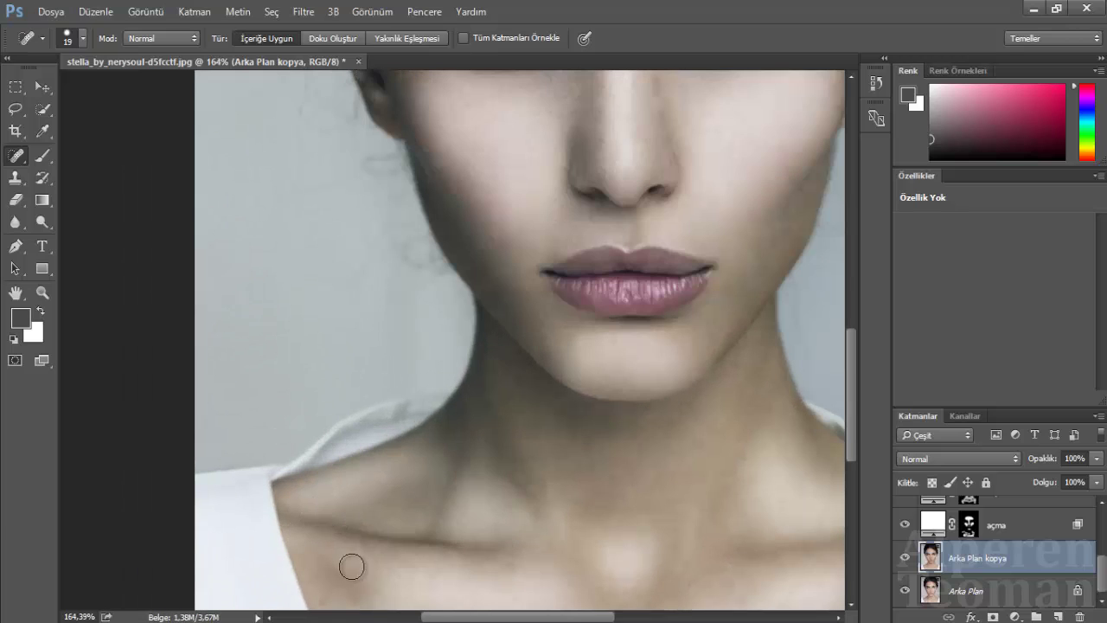
left_click(332, 594)
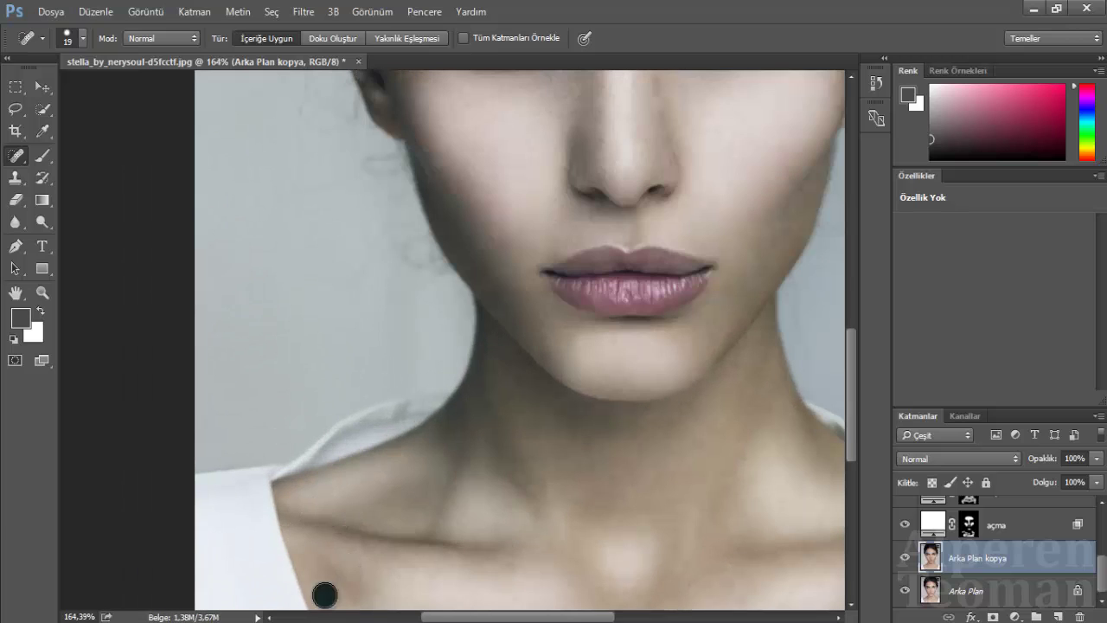
left_click(634, 447)
Step: Spot-heal the remaining spots along the nose bridge and further down the nose
scroll(724, 474, "down", 2)
scroll(711, 352, "down", 1)
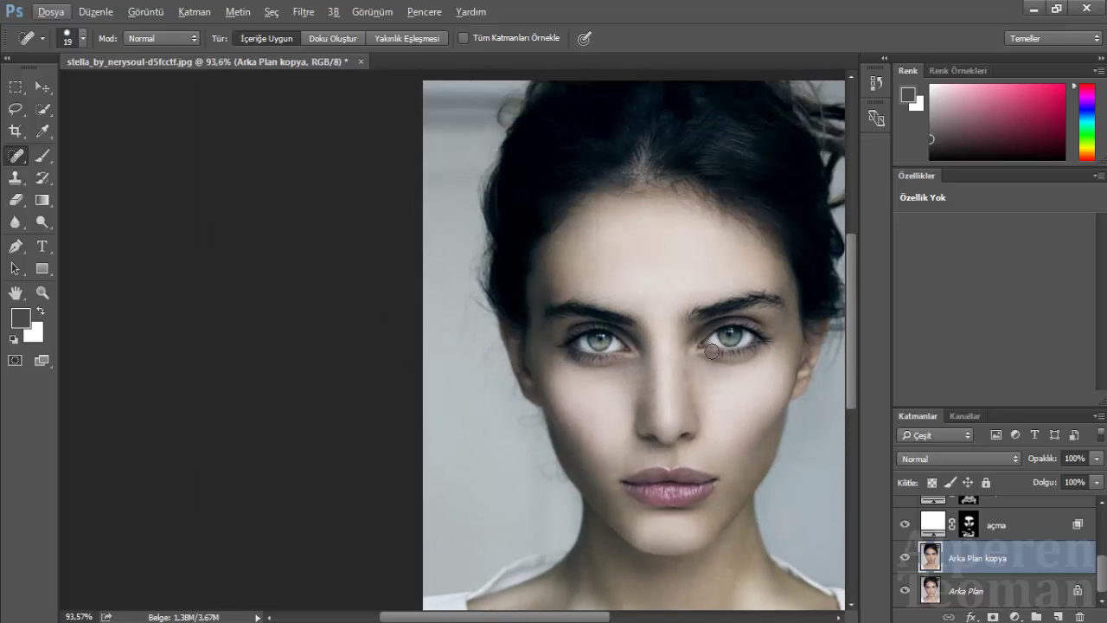
scroll(711, 352, "up", 1)
scroll(680, 398, "up", 2)
left_click(664, 444)
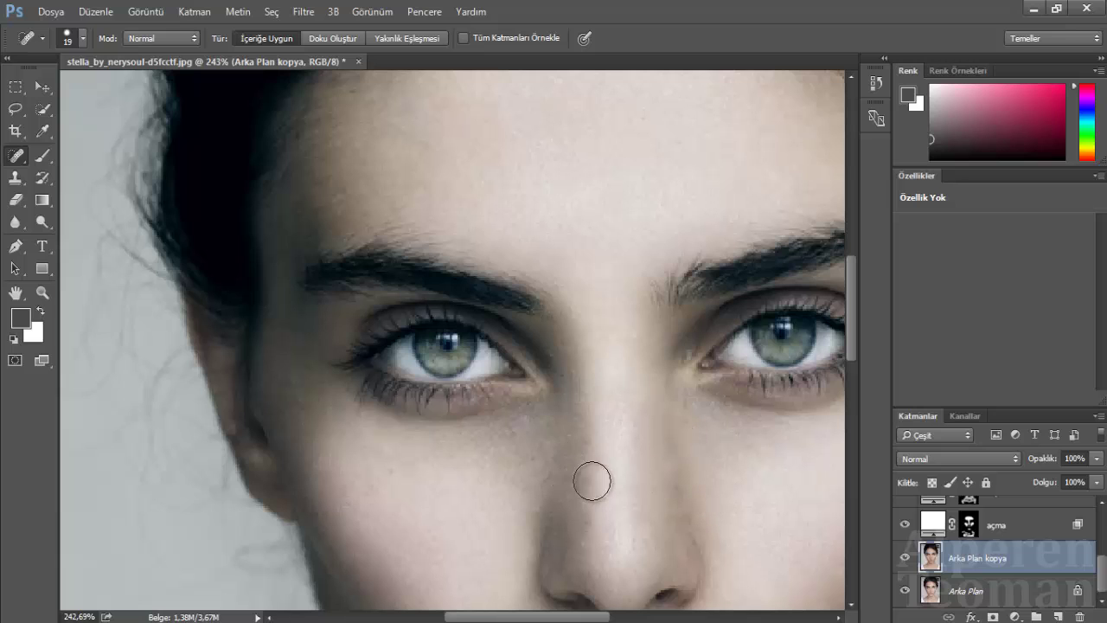
left_click(593, 512)
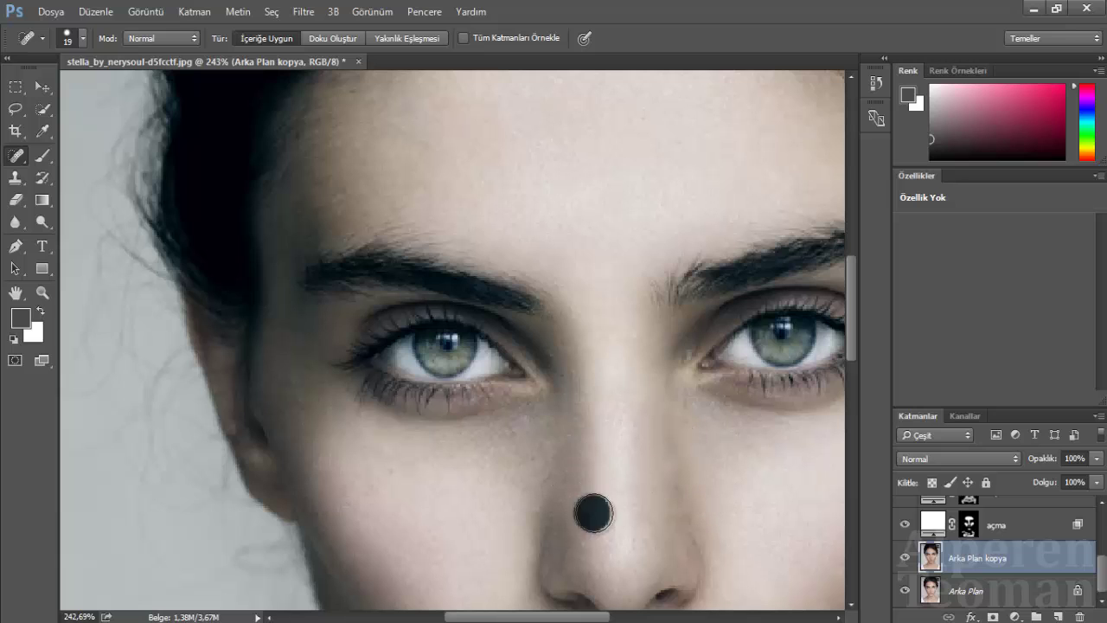
scroll(596, 484, "up", 1)
left_click(568, 432)
Step: Spot-heal the three small blemishes remaining on the cheek
scroll(635, 458, "down", 1)
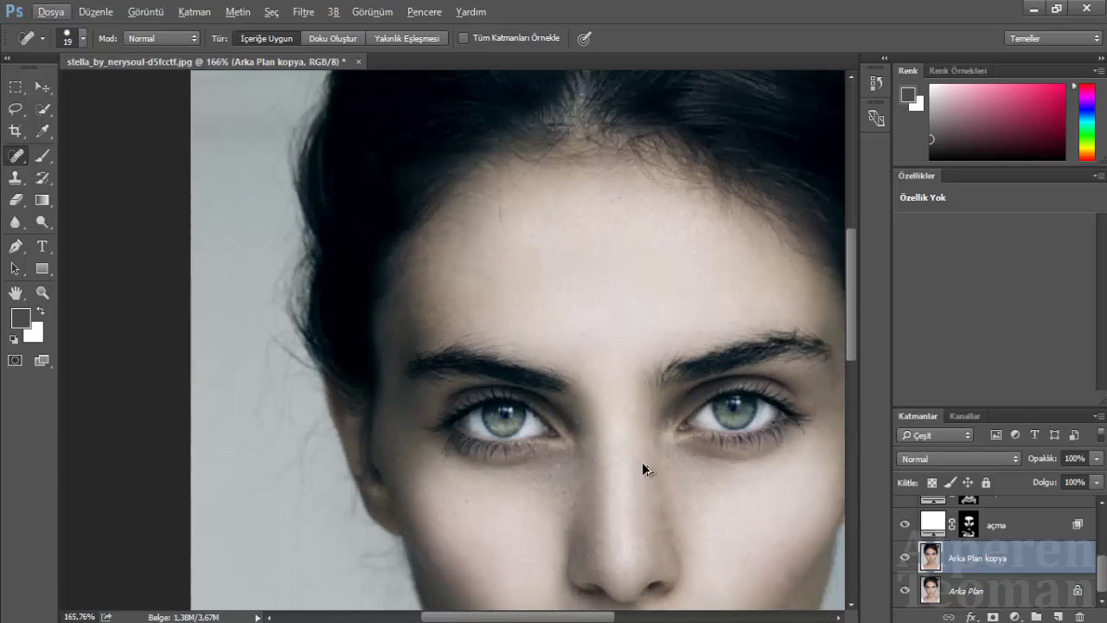
scroll(640, 342, "down", 1)
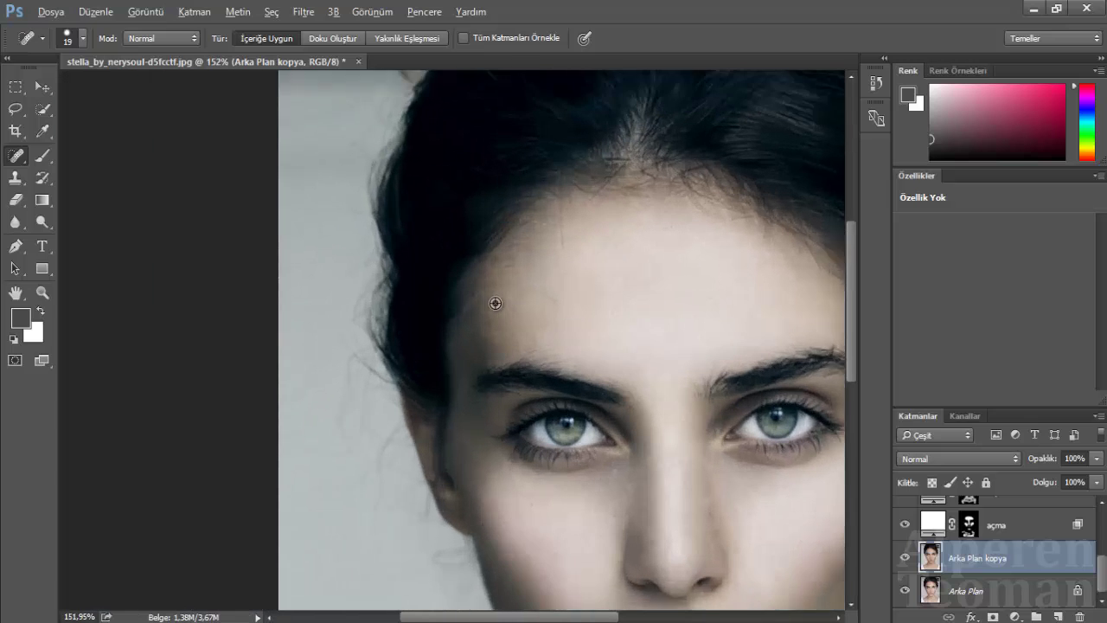
scroll(597, 346, "down", 1)
scroll(631, 389, "down", 2)
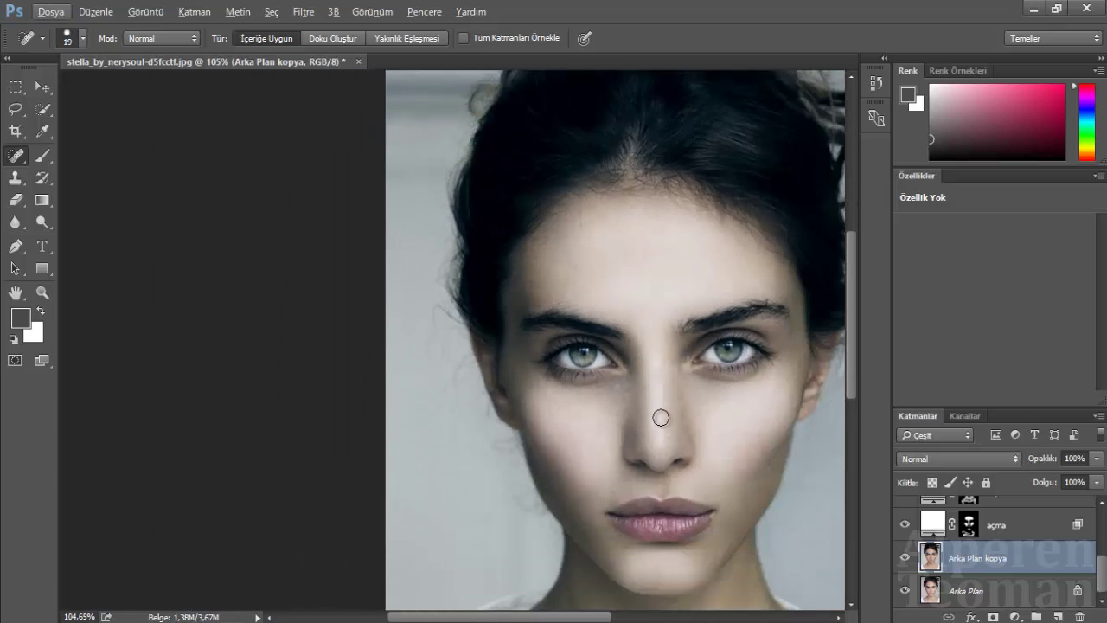
scroll(659, 411, "down", 1)
scroll(640, 371, "down", 1)
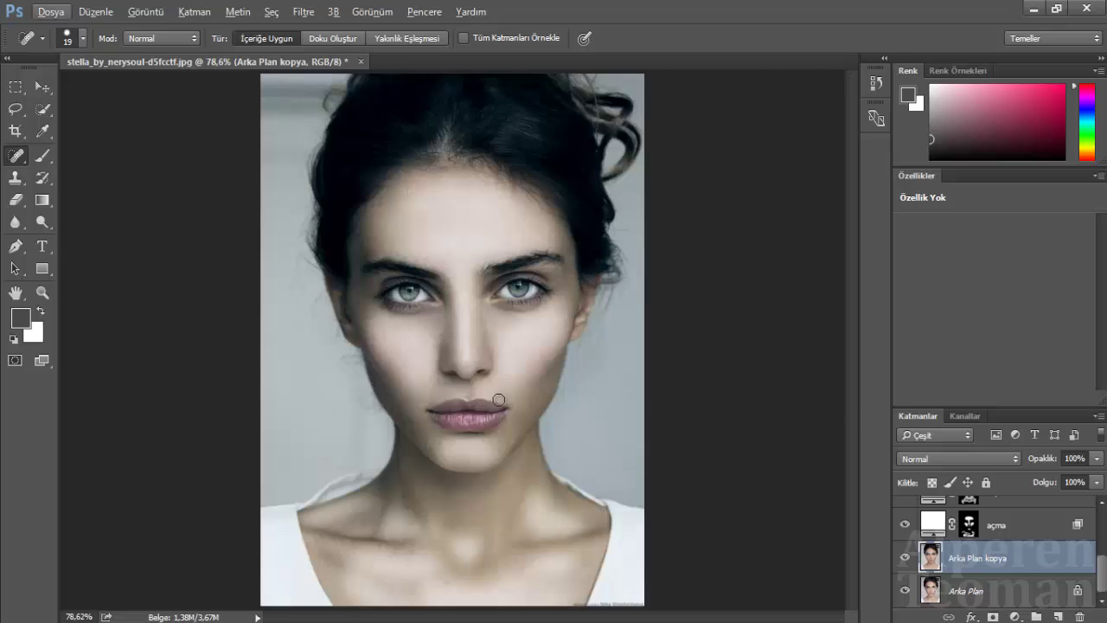
scroll(450, 354, "up", 2)
scroll(436, 319, "up", 1)
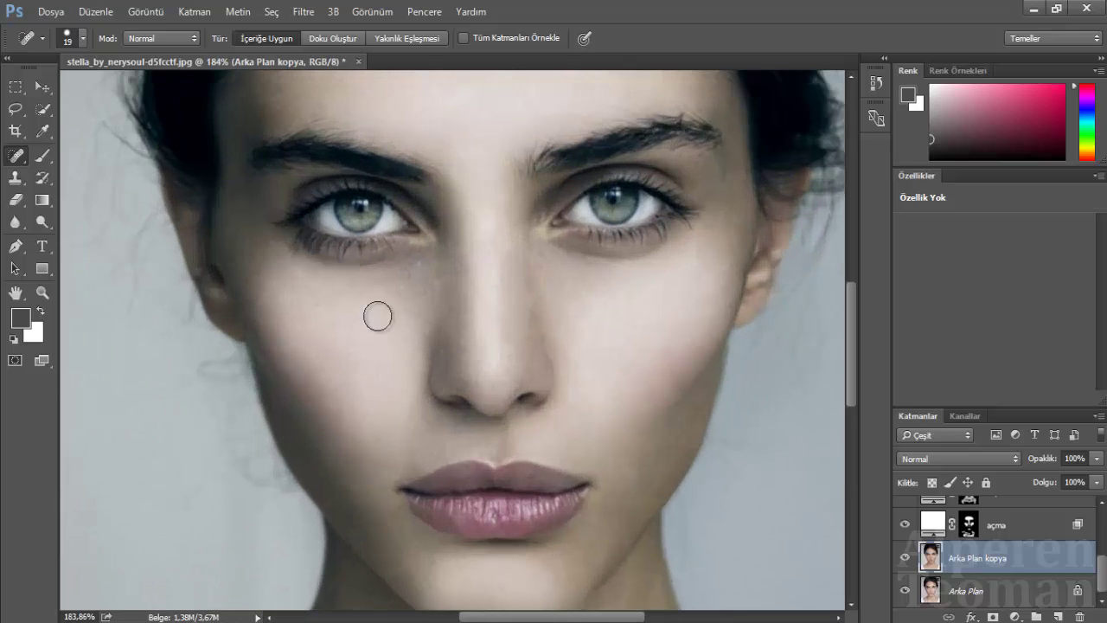
left_click(327, 304)
left_click(361, 295)
left_click(361, 399)
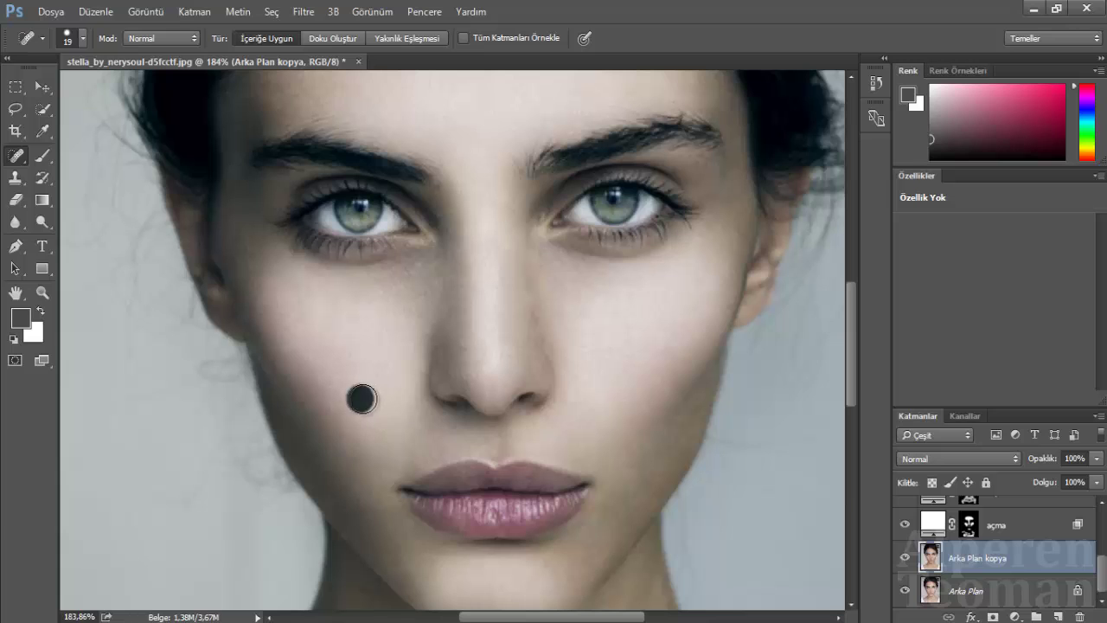
scroll(414, 413, "down", 1)
scroll(484, 436, "down", 1)
scroll(517, 458, "down", 1)
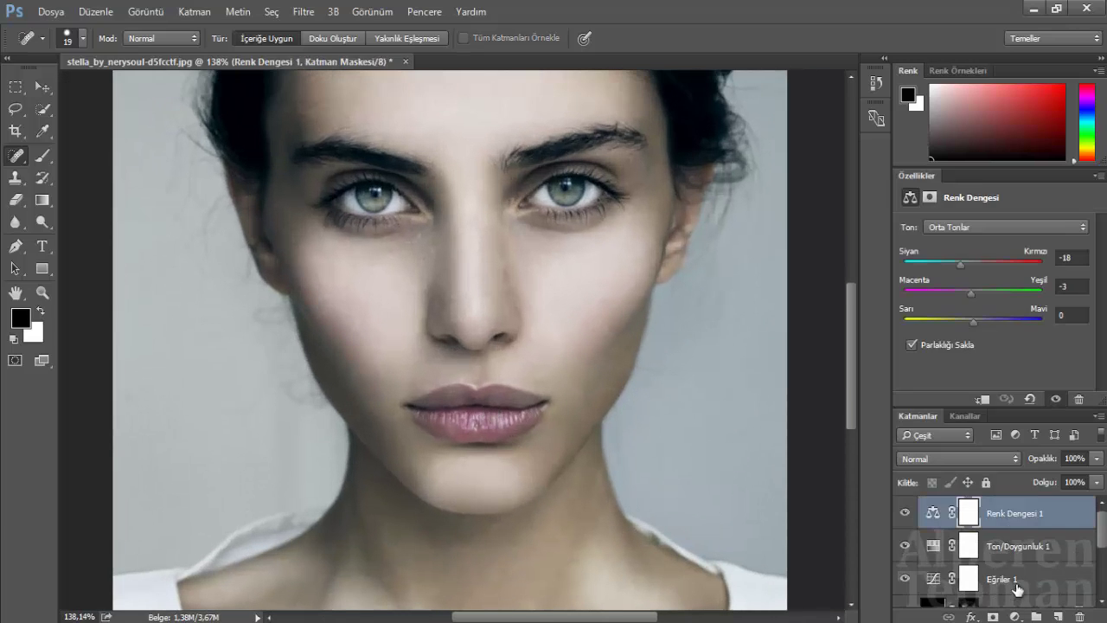
Step: Add a Hue/Saturation adjustment layer with Saturation +29 and invert its mask
left_click(1014, 616)
left_click(1008, 415)
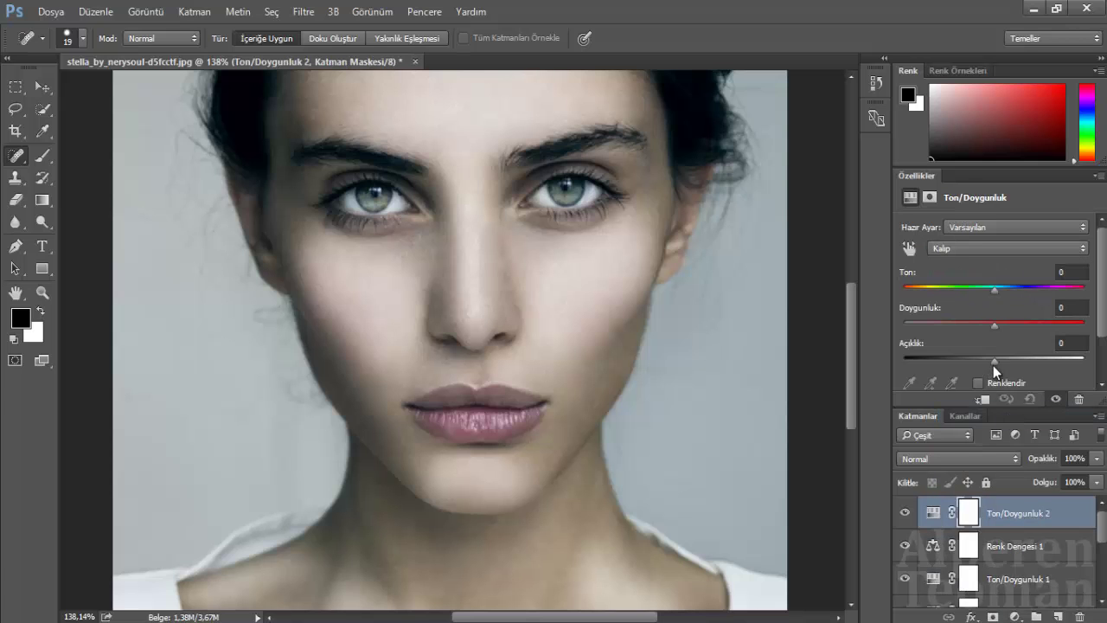
left_click_drag(993, 325, 1025, 320)
left_click(970, 511)
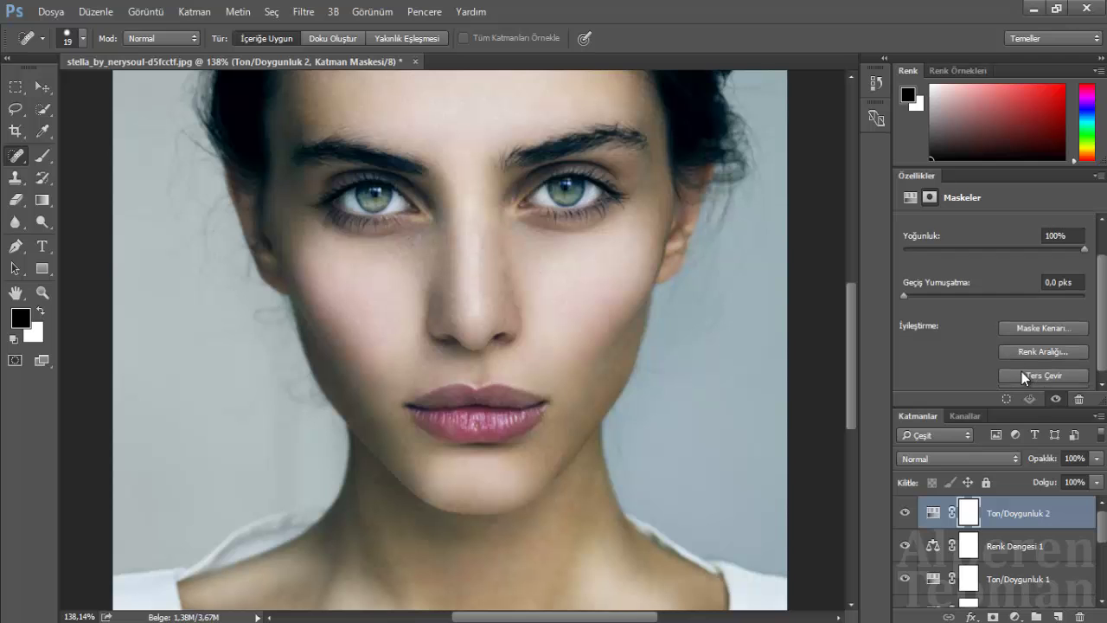
left_click(1024, 371)
Step: Paint white at 100% opacity on the mask over the lips with a small brush
scroll(531, 341, "up", 1)
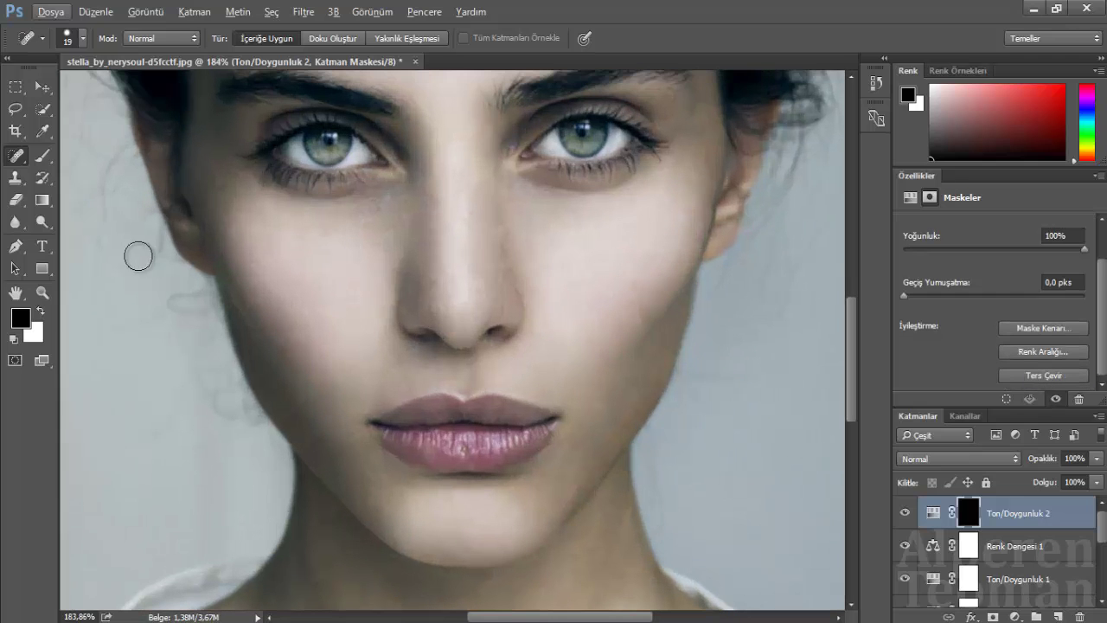
left_click(42, 156)
right_click(391, 348, "alt")
left_click_drag(391, 347, 382, 348)
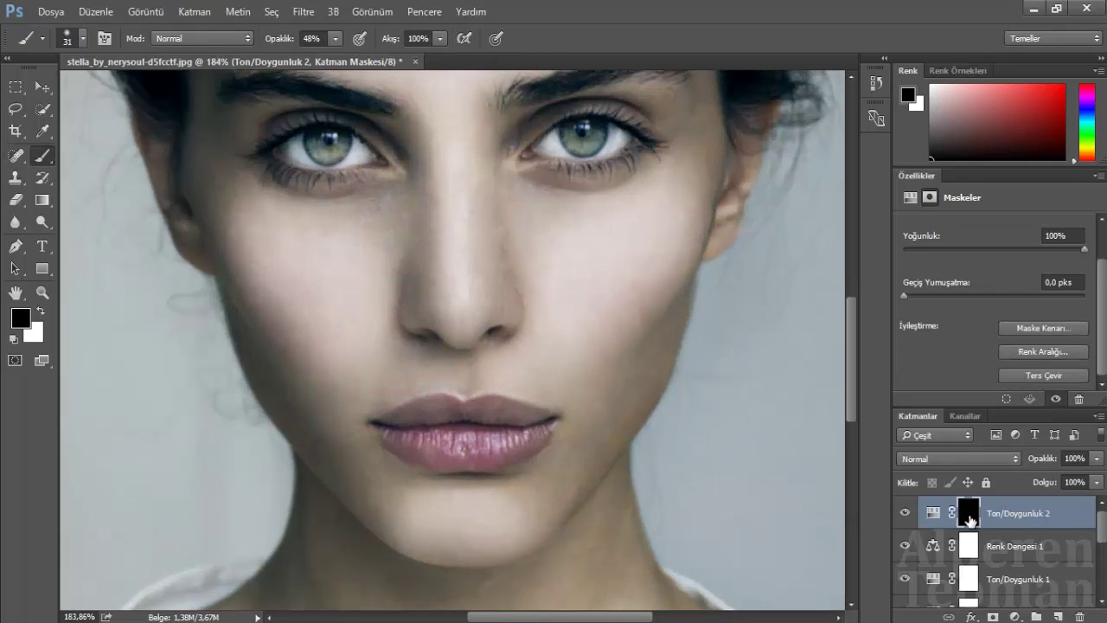
right_click(304, 301, "alt")
key("x")
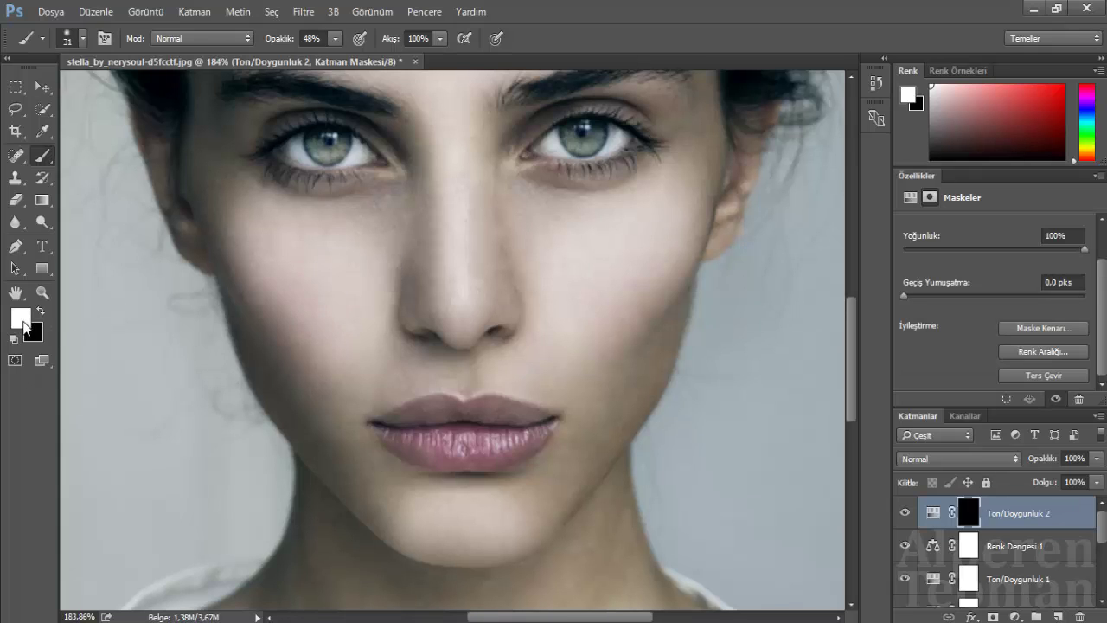
key("0")
scroll(457, 432, "up", 2)
right_click(457, 433, "alt")
left_click_drag(436, 443, 557, 420)
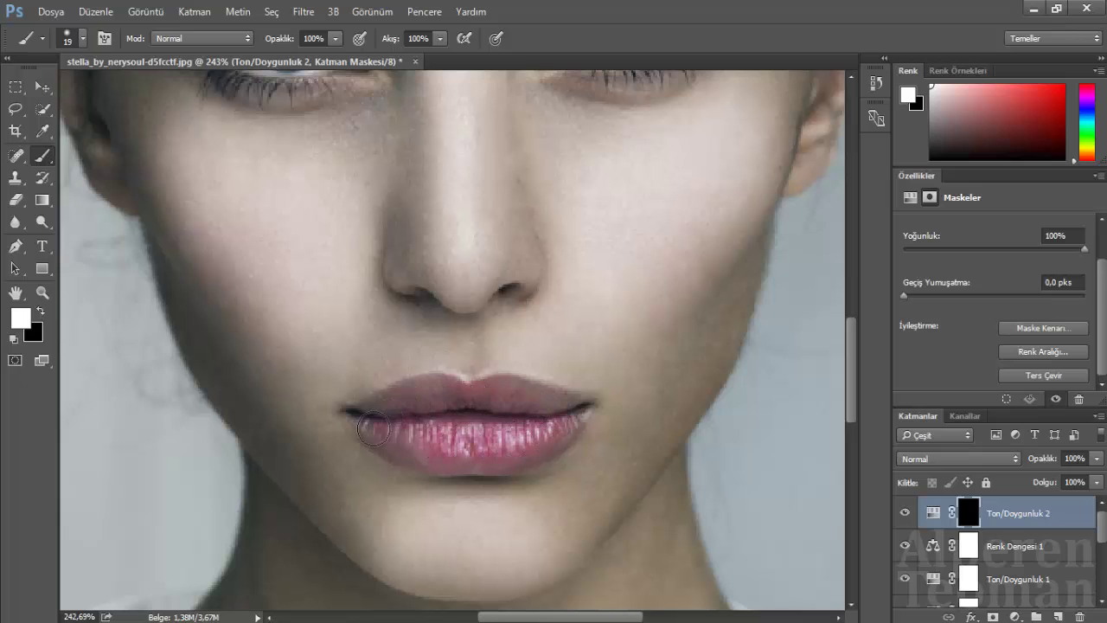
left_click_drag(371, 428, 557, 422)
Step: Set the lip layer's blend mode to Çoğalt and its opacity to 15%
scroll(386, 409, "down", 3)
scroll(420, 445, "down", 3)
scroll(485, 467, "down", 1)
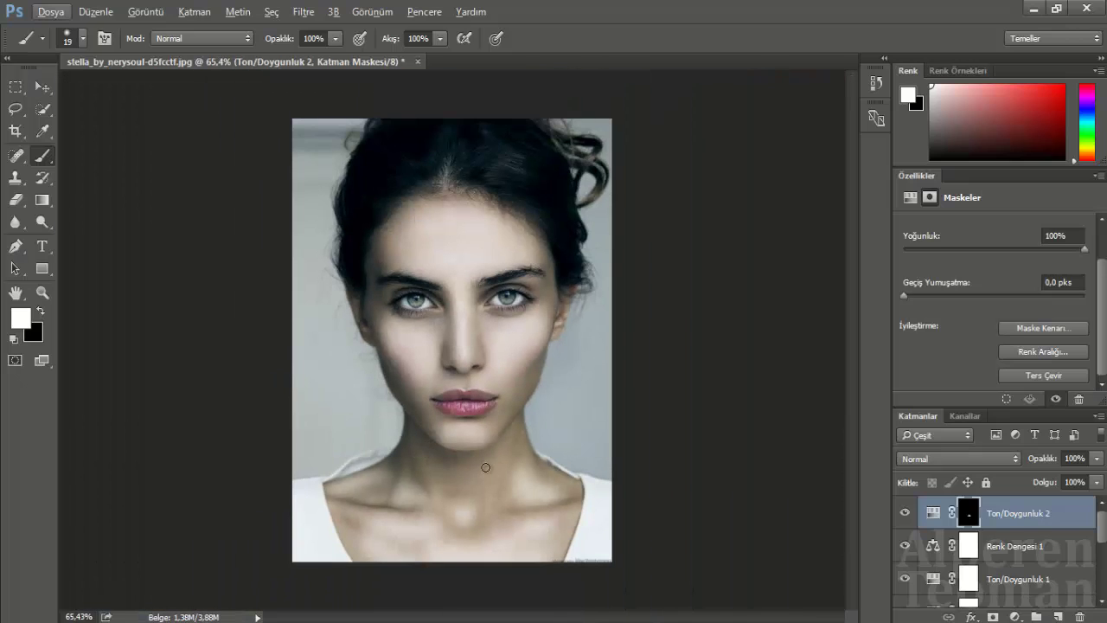
left_click(1096, 458)
left_click(1003, 459)
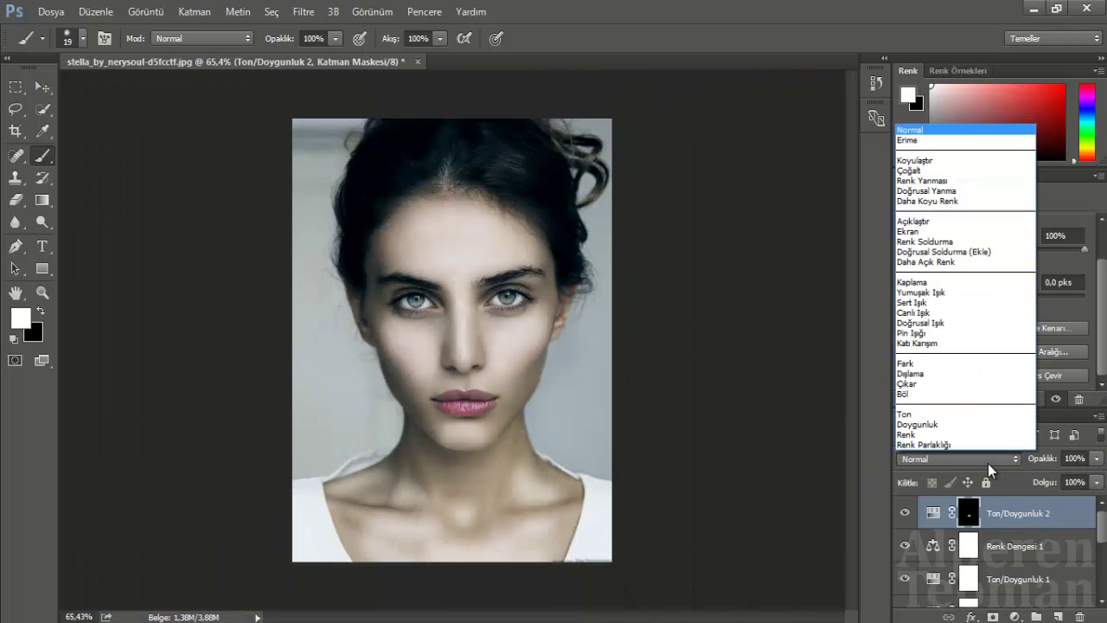
left_click(927, 177)
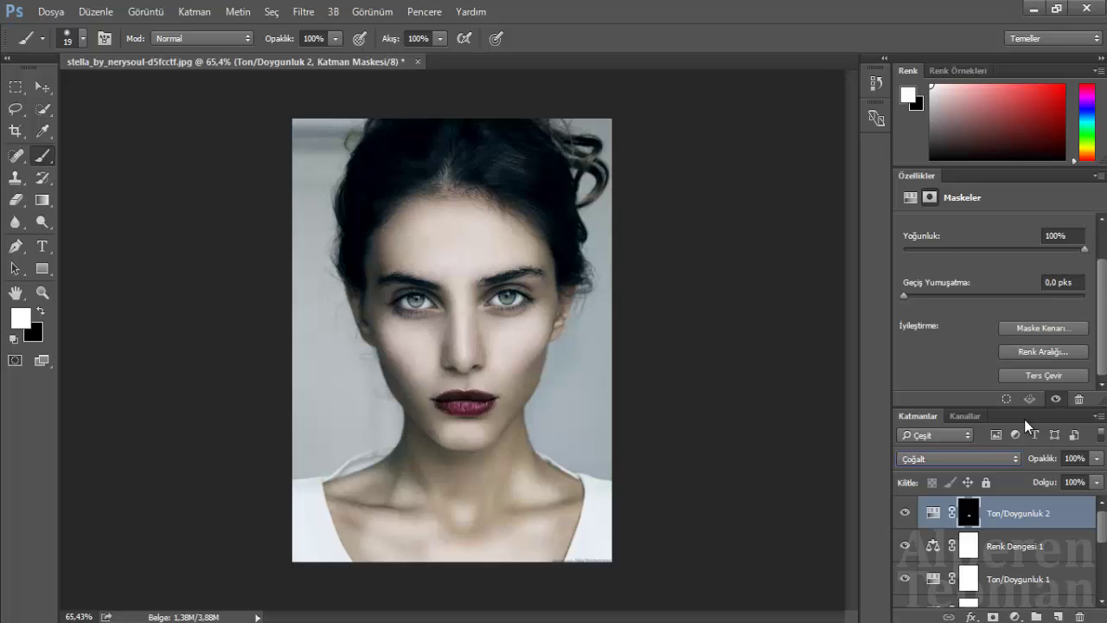
left_click(1095, 481)
left_click_drag(1051, 482, 1032, 481)
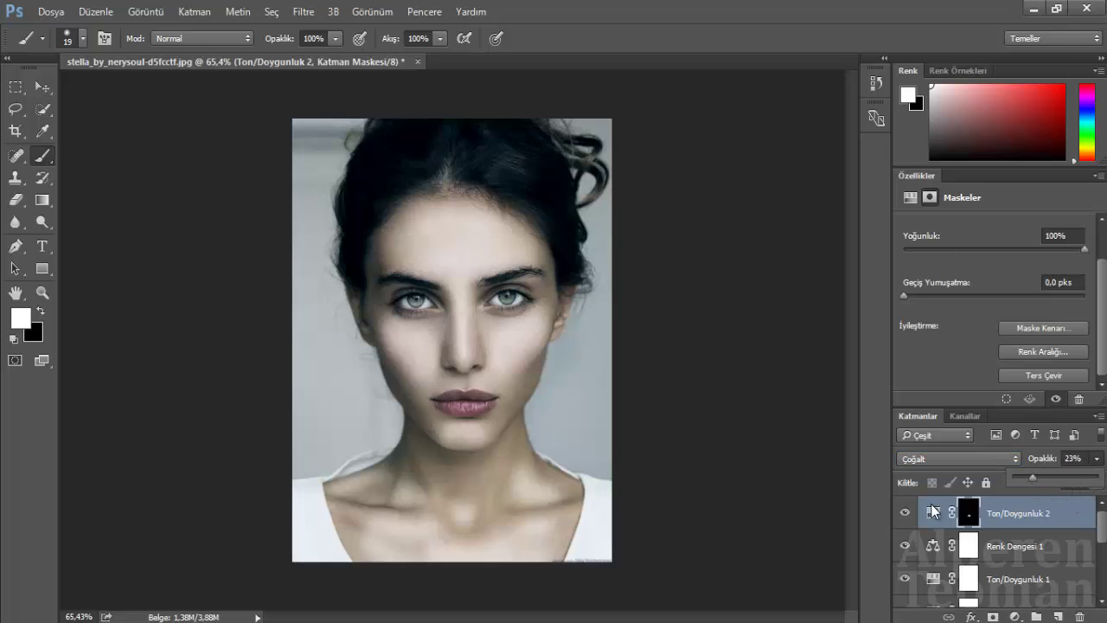
left_click(903, 516)
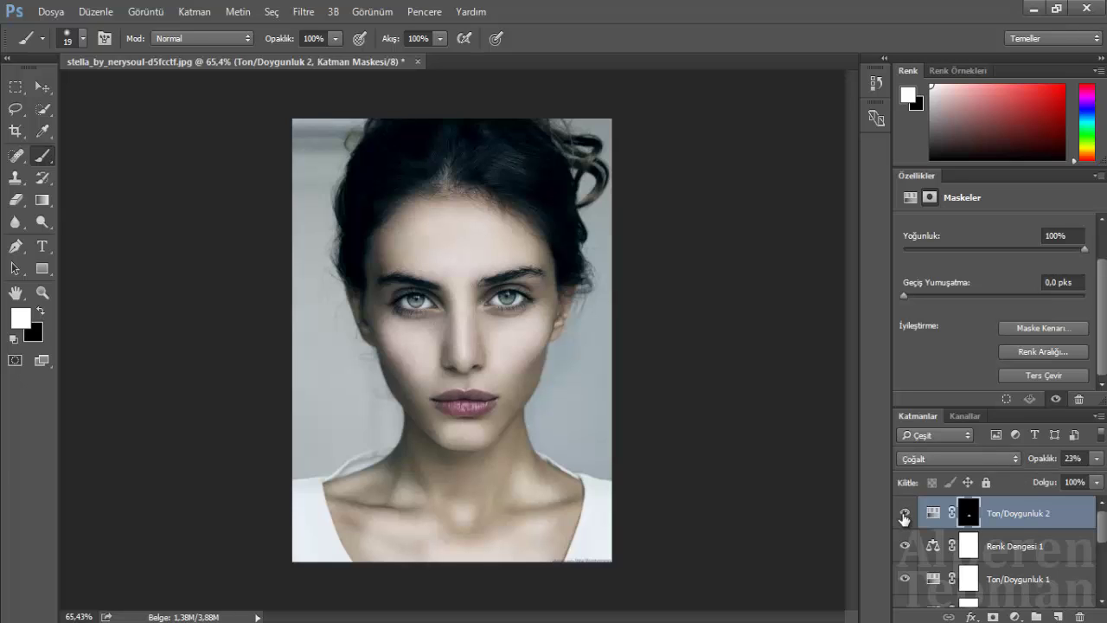
left_click(1093, 460)
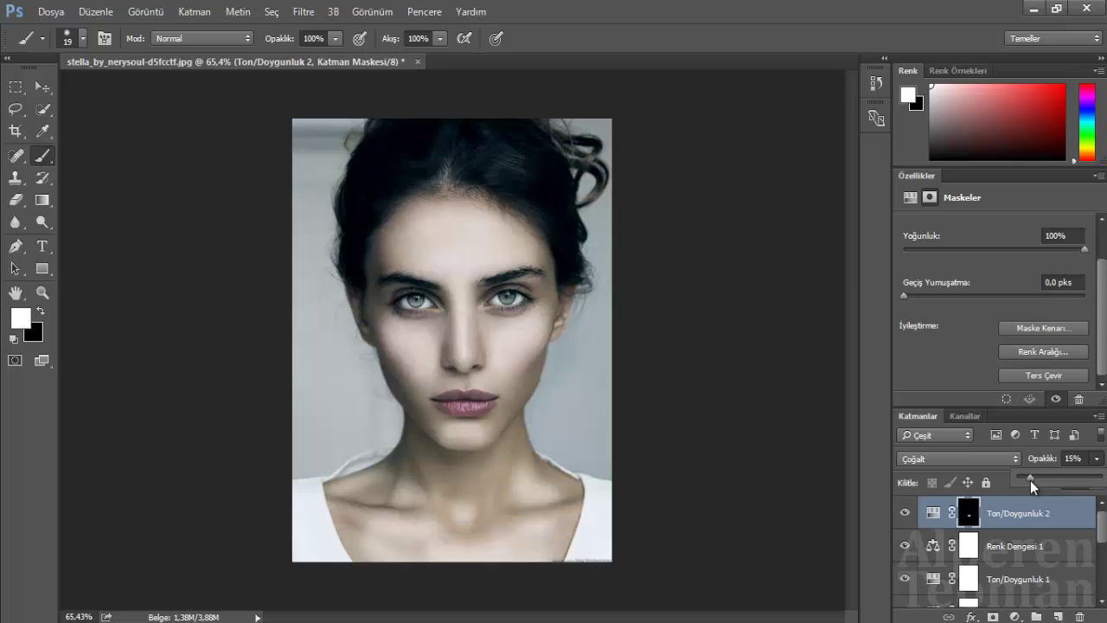
left_click(42, 86)
scroll(402, 259, "down", 1)
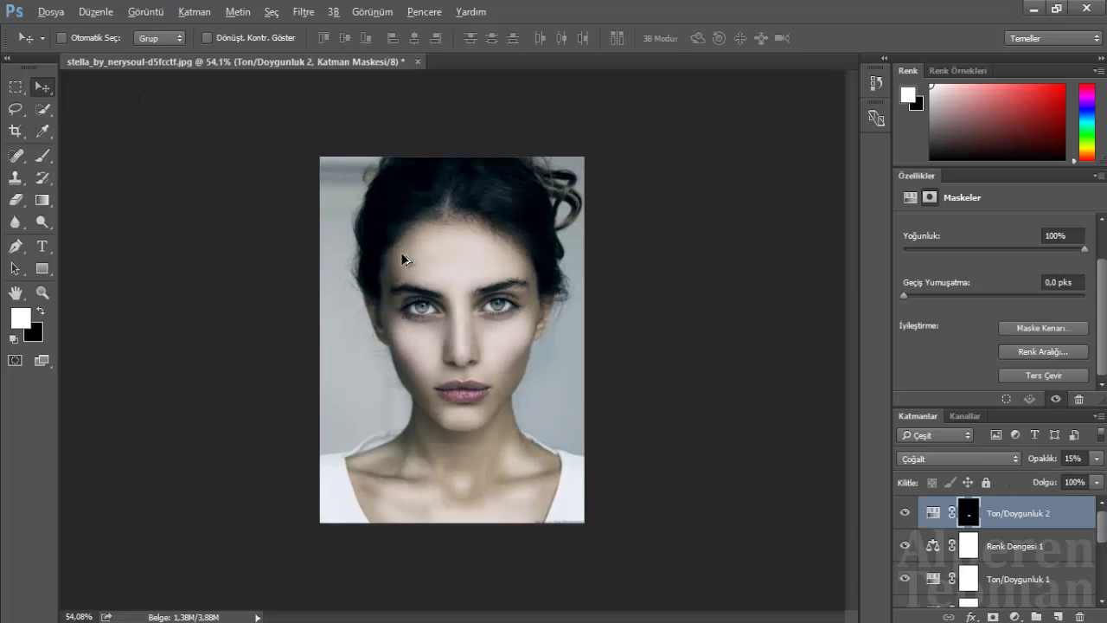
scroll(402, 259, "up", 1)
scroll(406, 290, "up", 1)
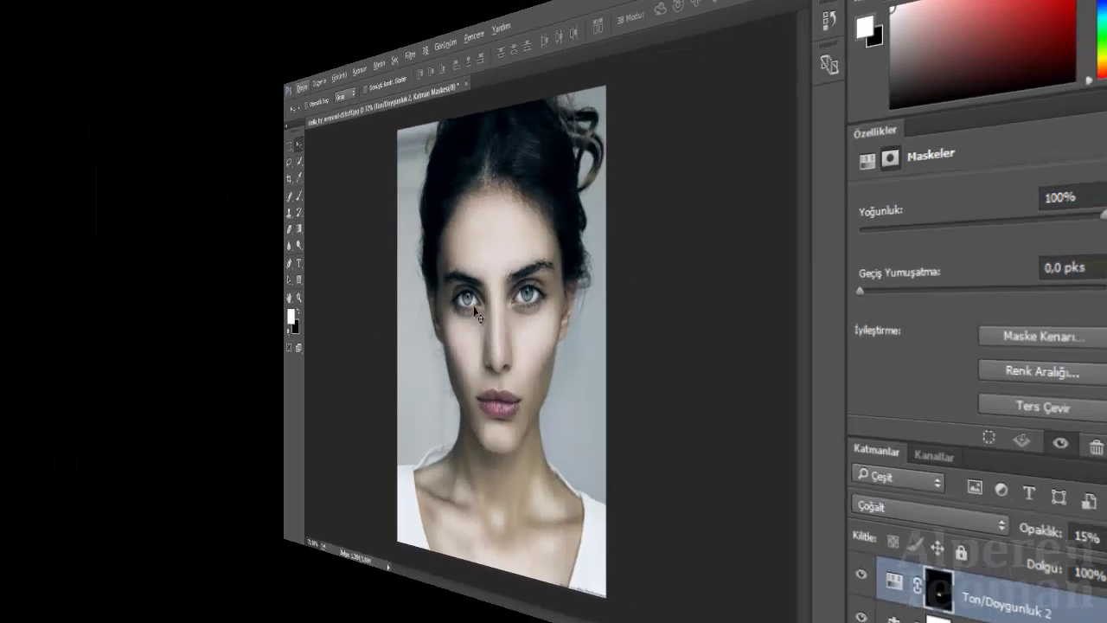